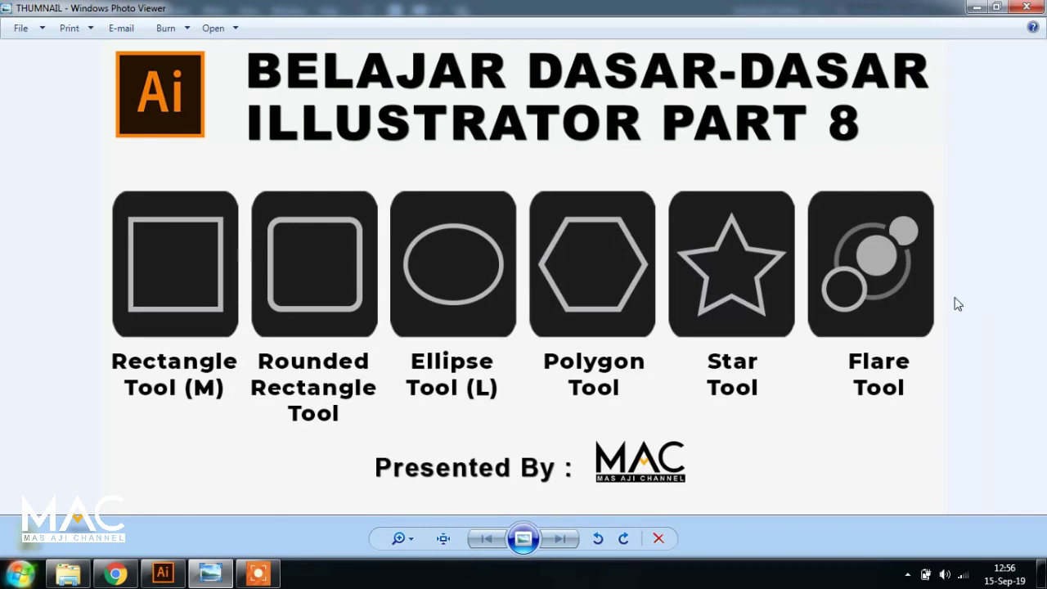
- View the tool slides from MATERI-01 Rectangle Tool through MATERI-05 Star Tool, then minimize the viewer
left_click(68, 573)
double_click(189, 117)
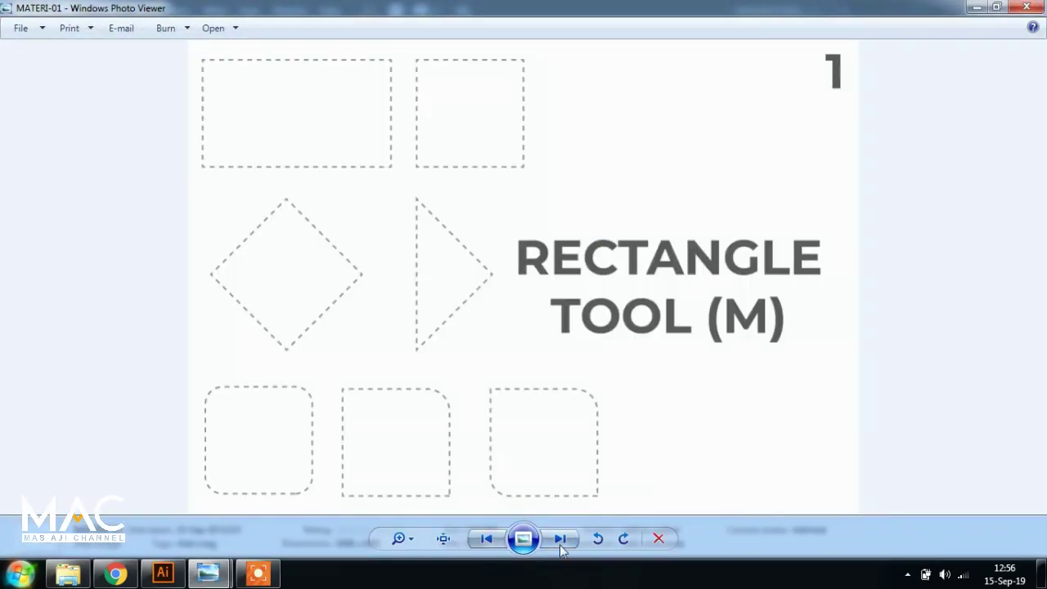
left_click(560, 540)
left_click(560, 540)
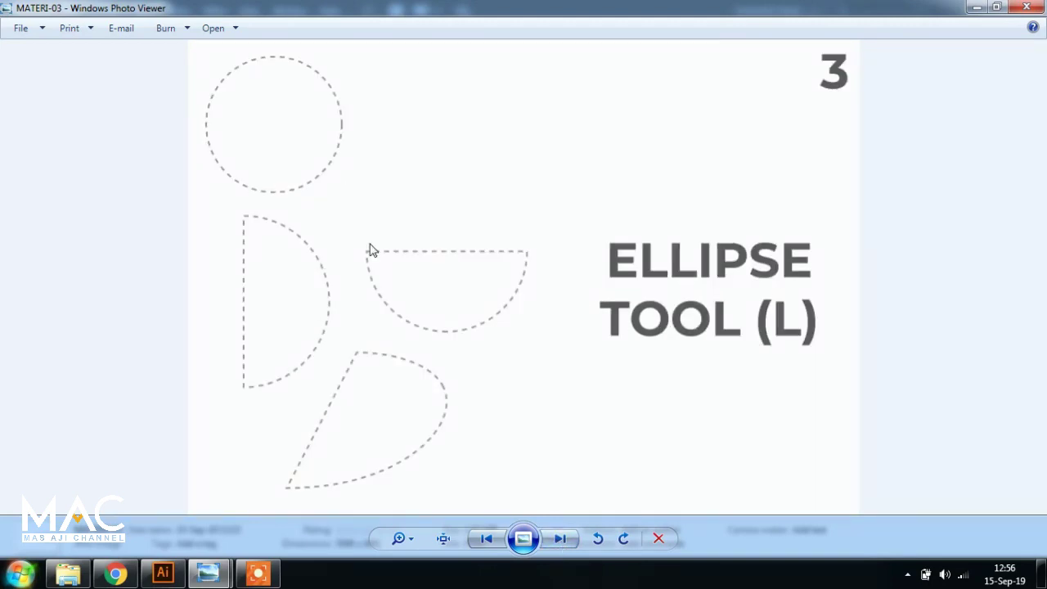
left_click(561, 539)
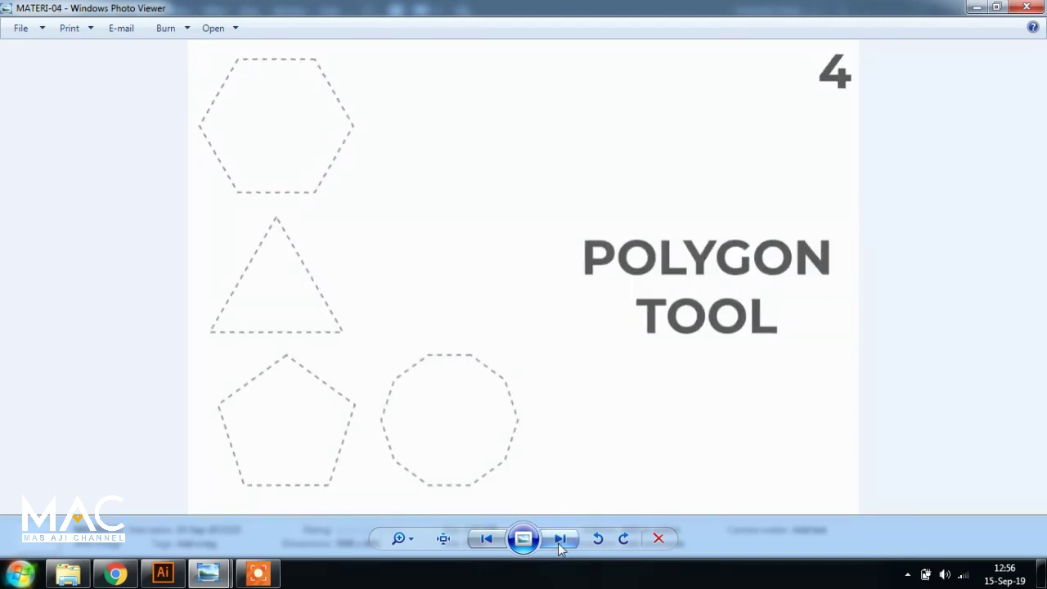
left_click(560, 540)
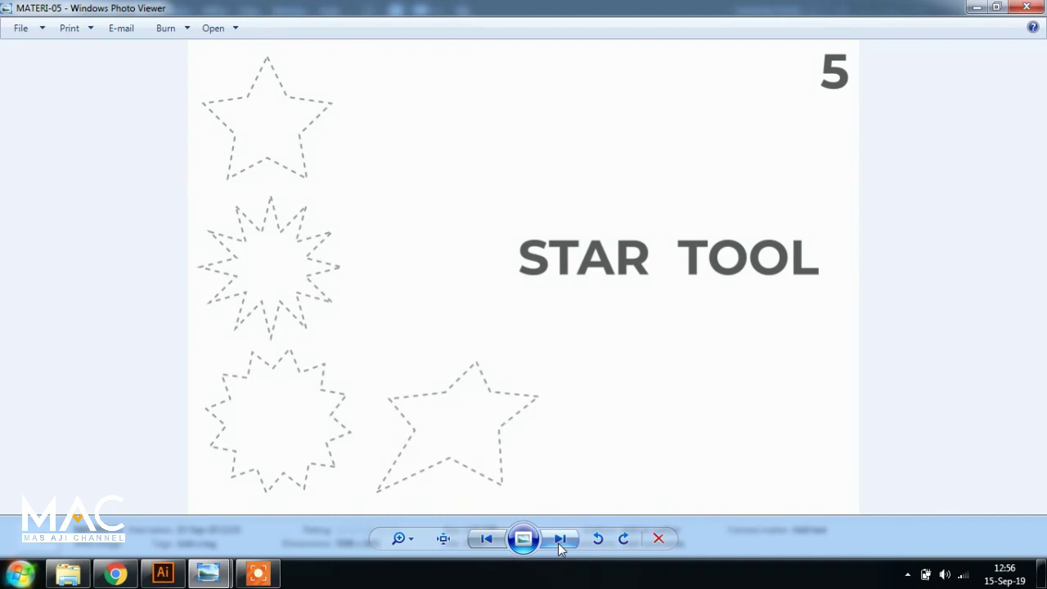
left_click(977, 7)
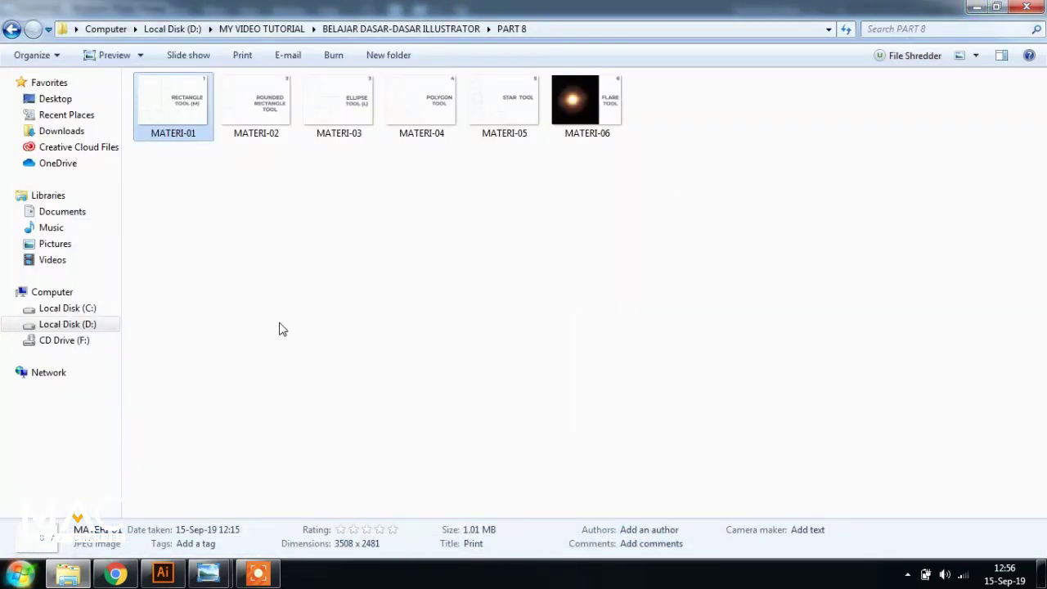
- Show the channel's YouTube page in Chrome, then bring the blank Untitled-3 Illustrator document forward
left_click(116, 574)
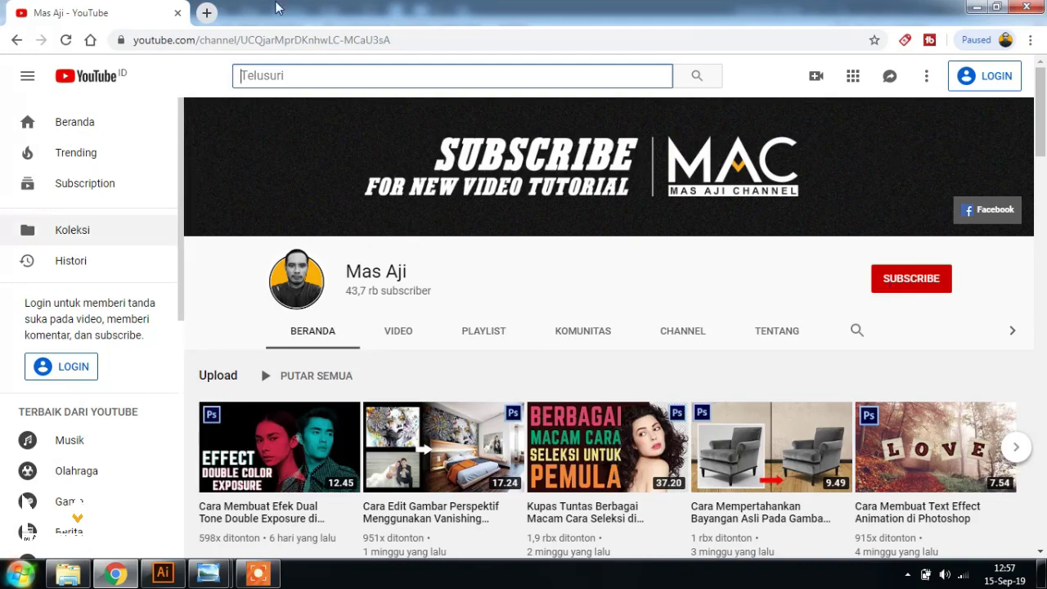
left_click(187, 575)
left_click_drag(189, 578, 258, 575)
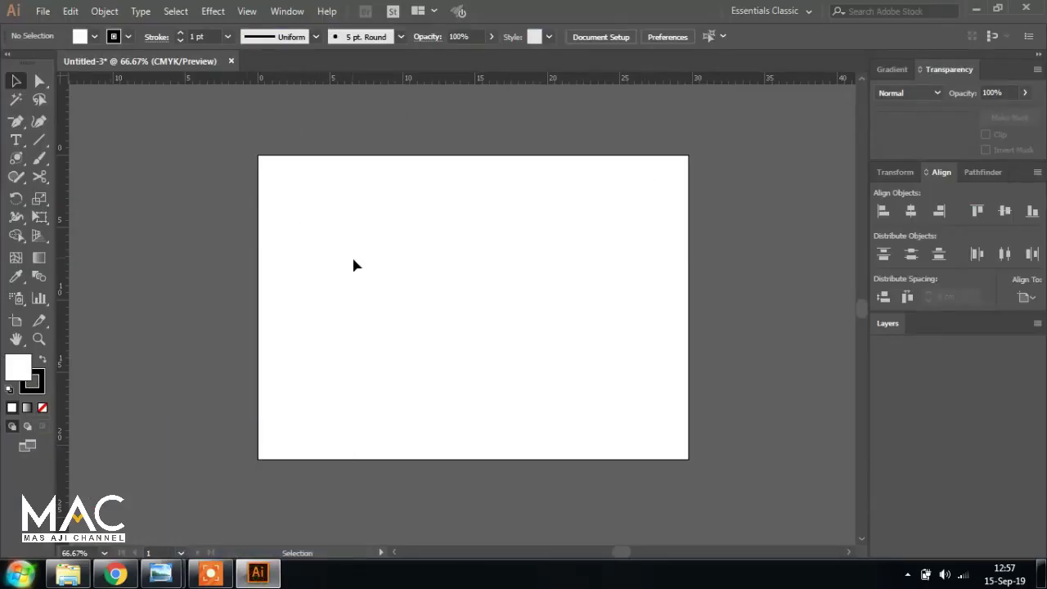
- Place the MATERI-01 Rectangle Tool slide and move it onto the artboard's left half
left_click_drag(352, 265, 462, 268)
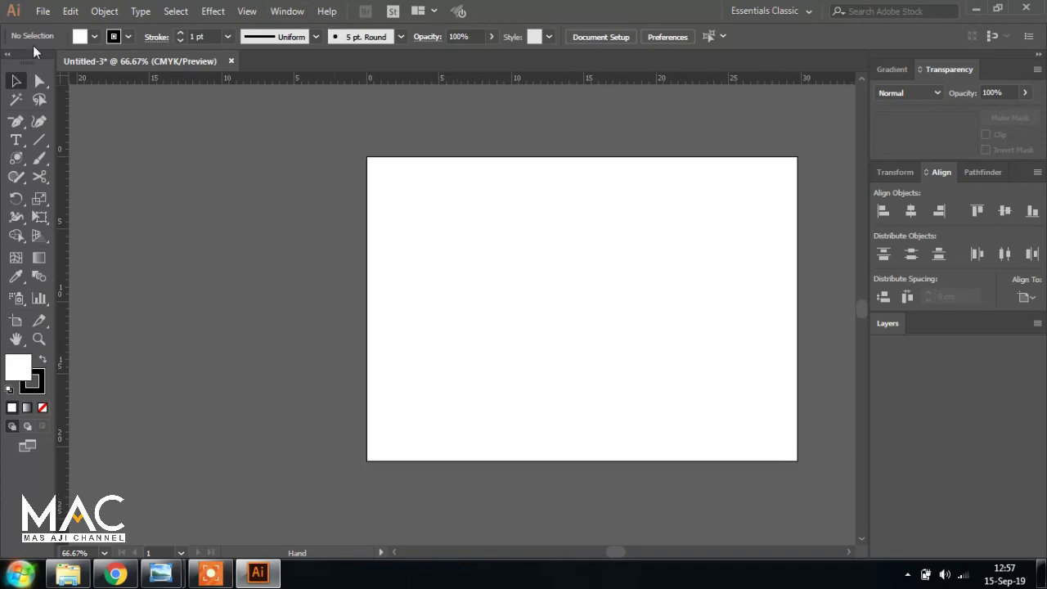
left_click(43, 10)
left_click(117, 259)
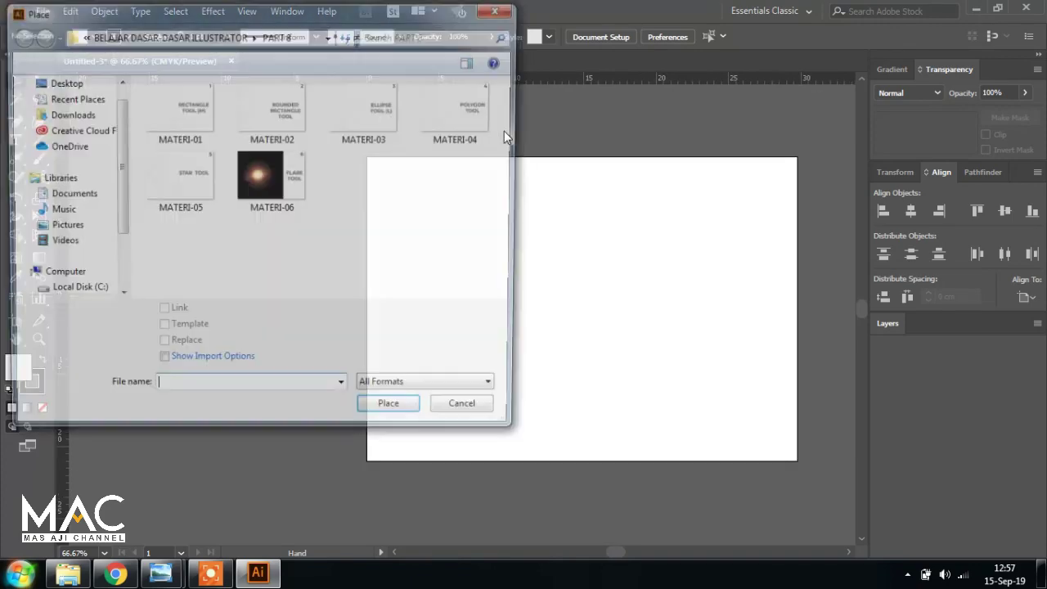
left_click(180, 115)
left_click(396, 411)
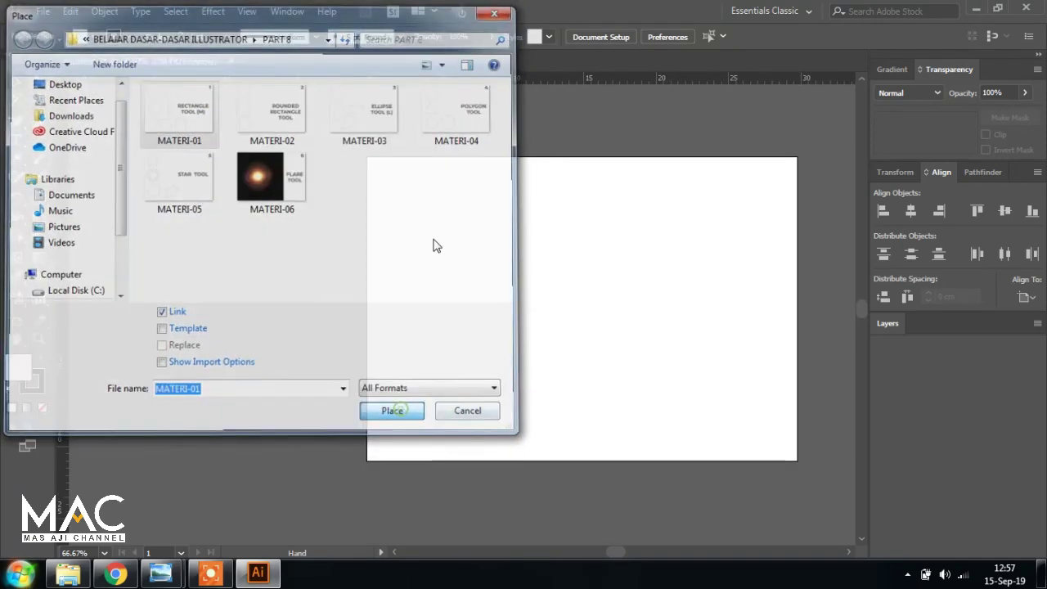
left_click(305, 161)
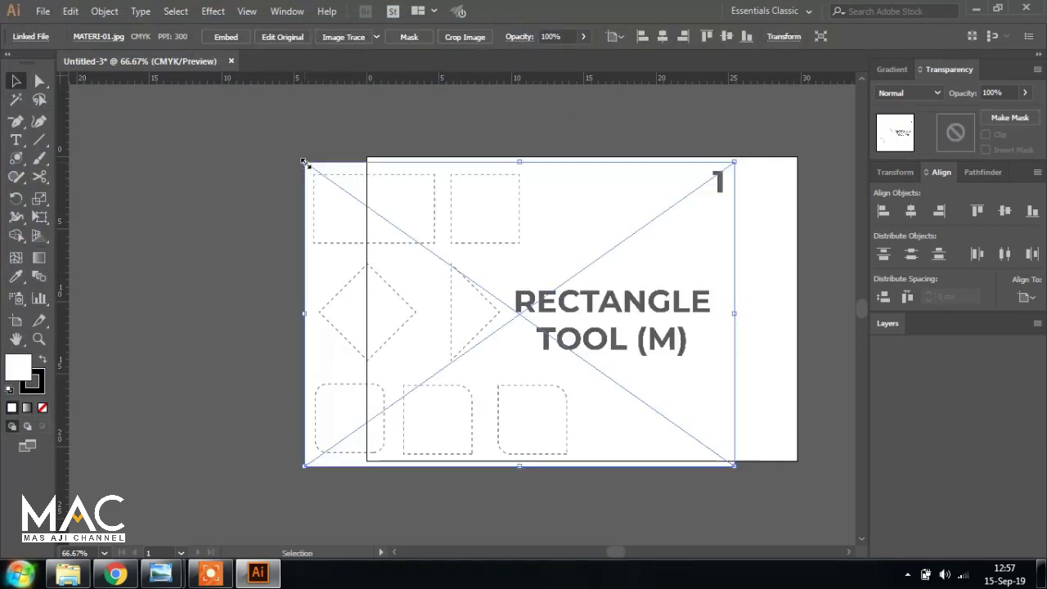
mouse_move(397, 290)
left_mouse_down()
mouse_move(561, 286)
mouse_move(209, 281)
mouse_move(205, 259)
left_mouse_up()
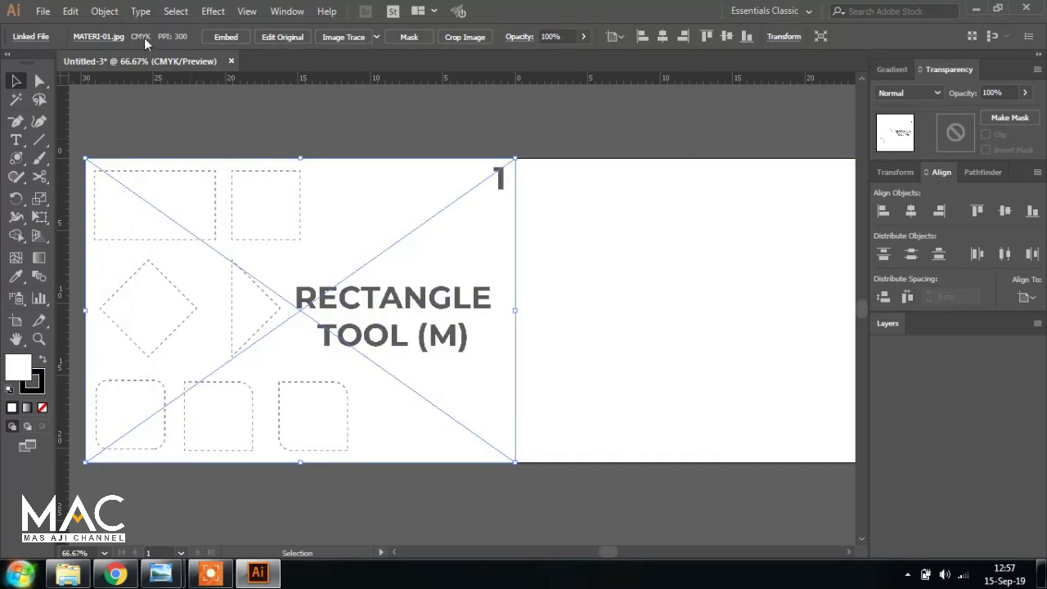
- Lock the placed MATERI-01 slide with Object > Lock > Selection
left_click(105, 13)
mouse_move(162, 84)
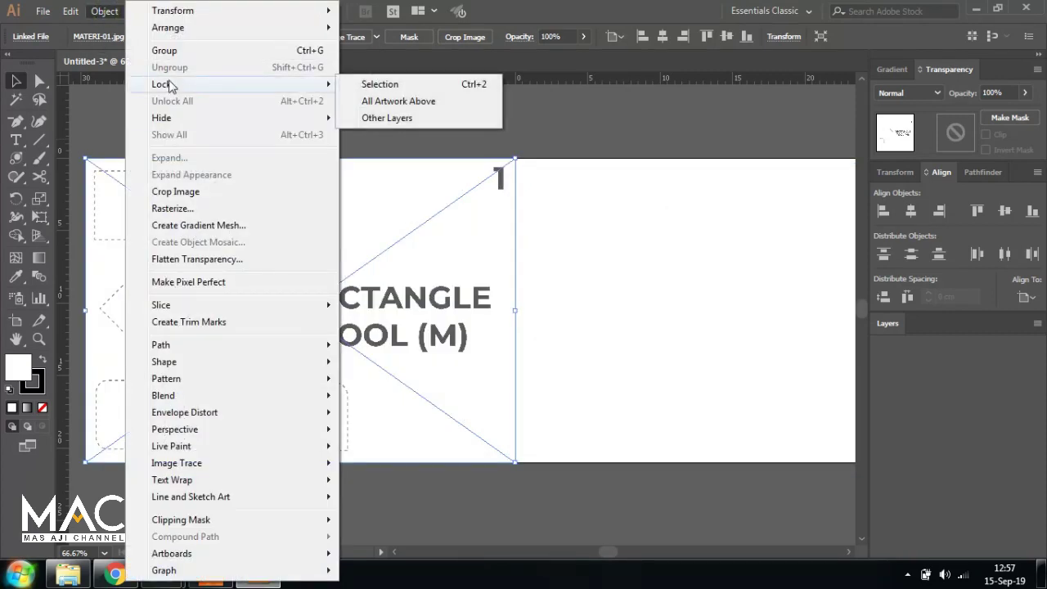
left_click(379, 84)
left_click_drag(377, 245, 408, 218)
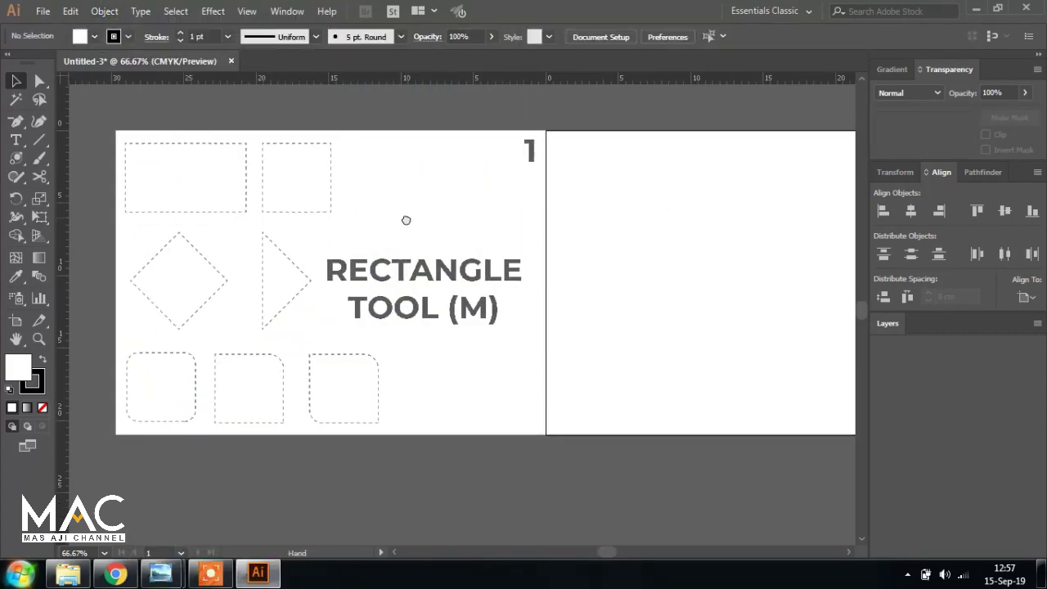
- Tear off the shape-tools flyout into a floating panel above the artboard and select the Rectangle tool
left_click(15, 160)
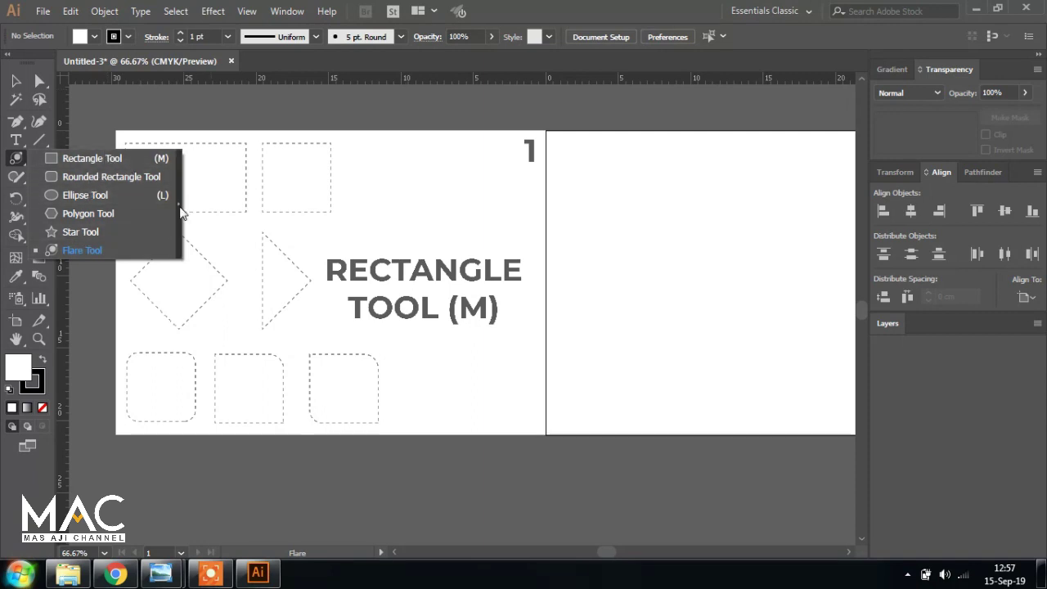
left_click(180, 211)
mouse_move(119, 166)
left_mouse_down()
mouse_move(181, 107)
mouse_move(154, 103)
left_mouse_up()
mouse_move(304, 239)
left_mouse_down()
mouse_move(303, 266)
mouse_move(288, 278)
left_mouse_up()
left_click_drag(153, 103, 180, 120)
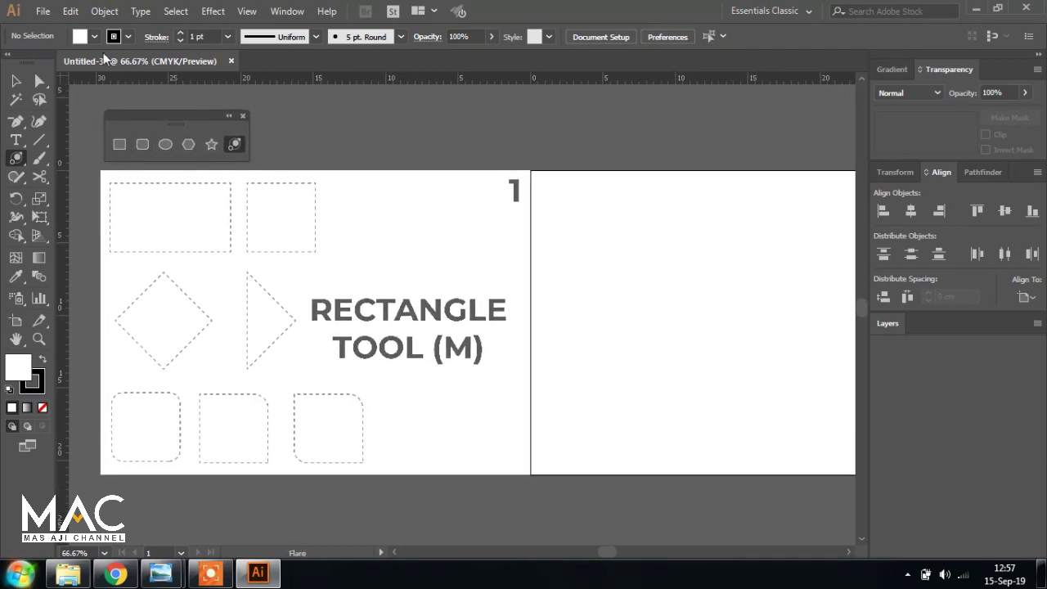
left_click(119, 145)
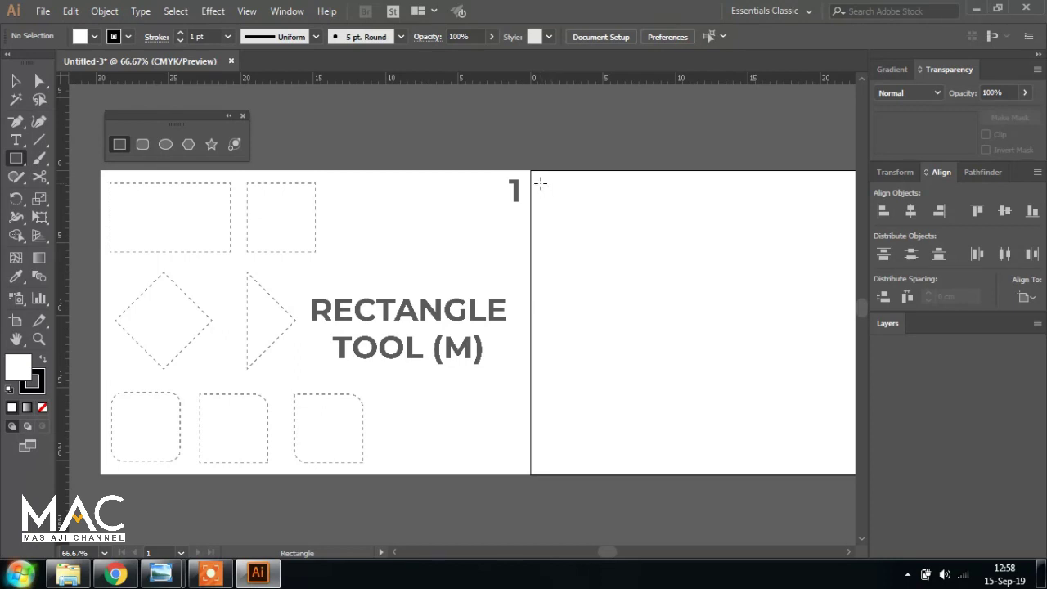
- Draw a wide rectangle and a 6.24 cm square below it, then select the wide rectangle
left_click_drag(540, 184, 751, 268)
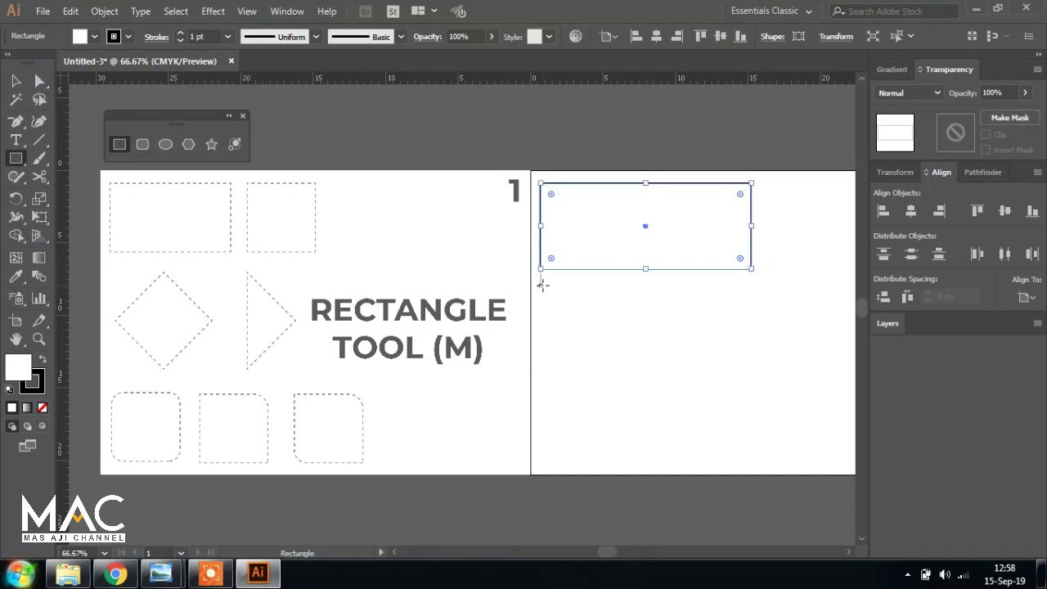
left_click_drag(540, 284, 630, 356)
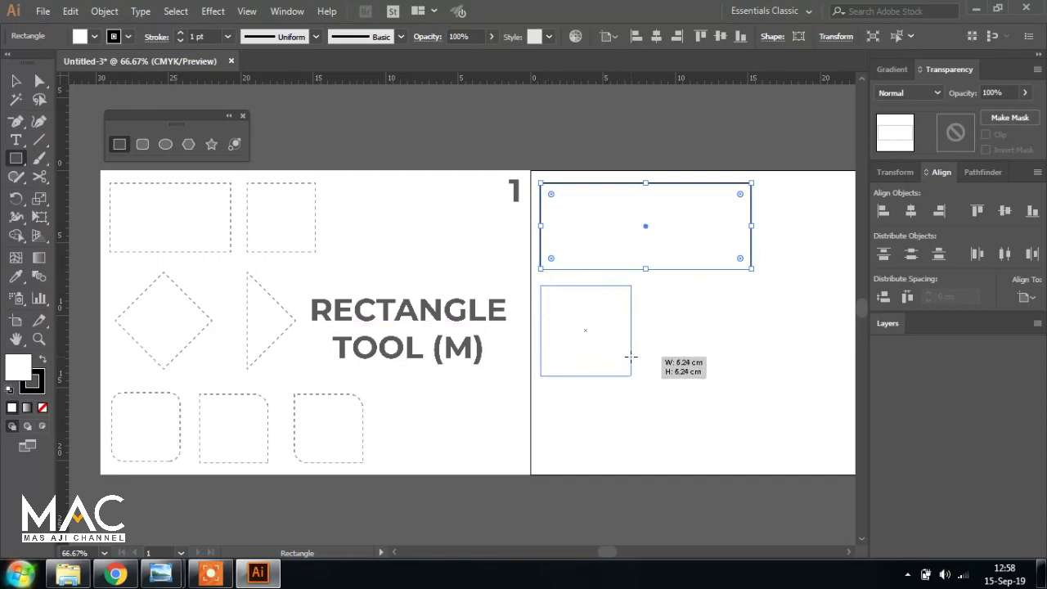
key("v")
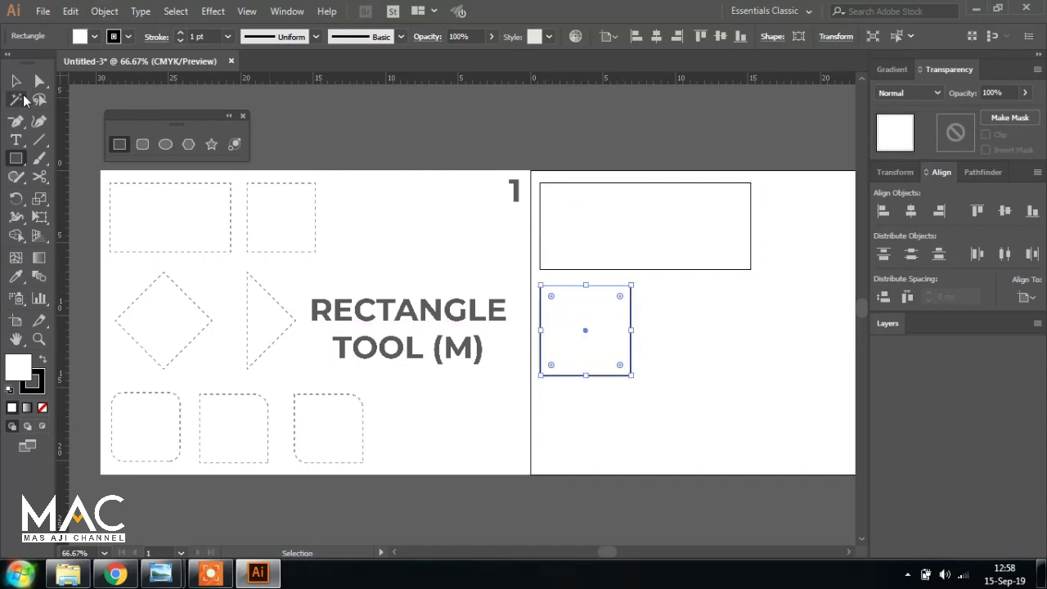
left_click(699, 310)
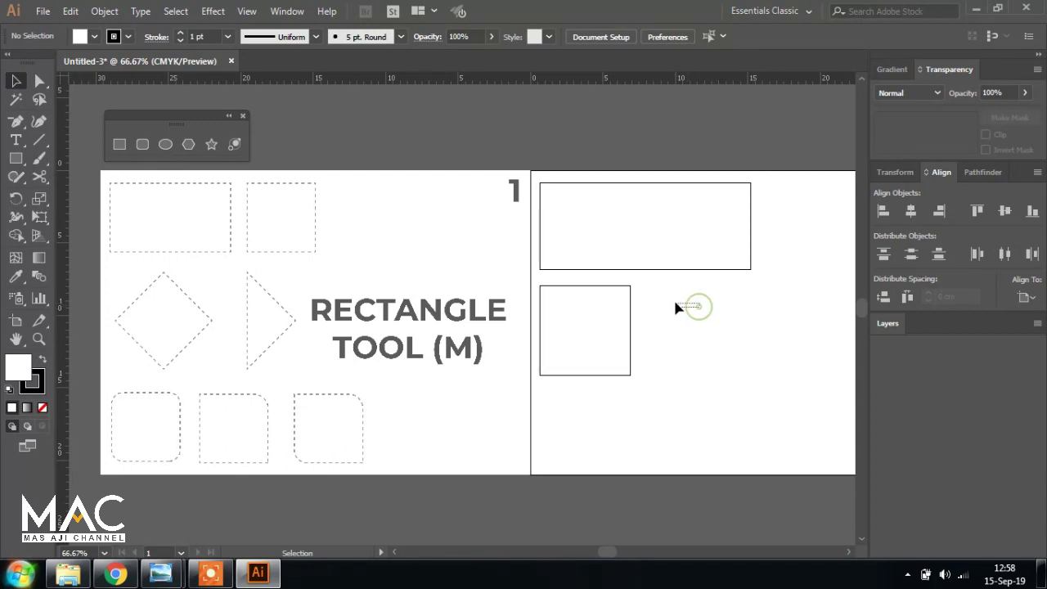
left_click_drag(701, 297, 636, 292)
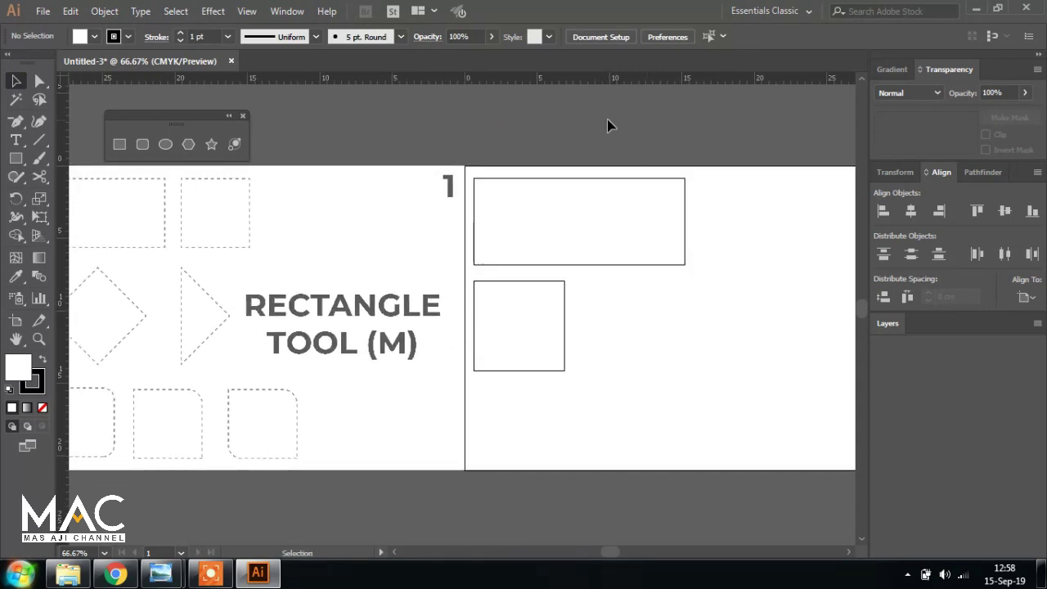
left_click(623, 186)
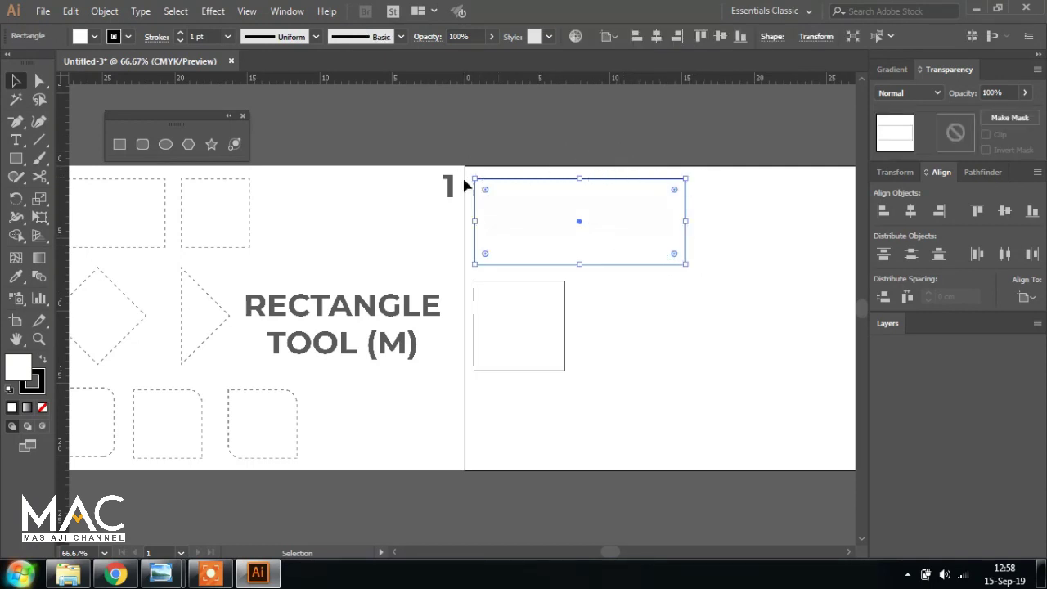
- Resize the wide rectangle to 20 cm wide by 15 cm high
left_click(816, 37)
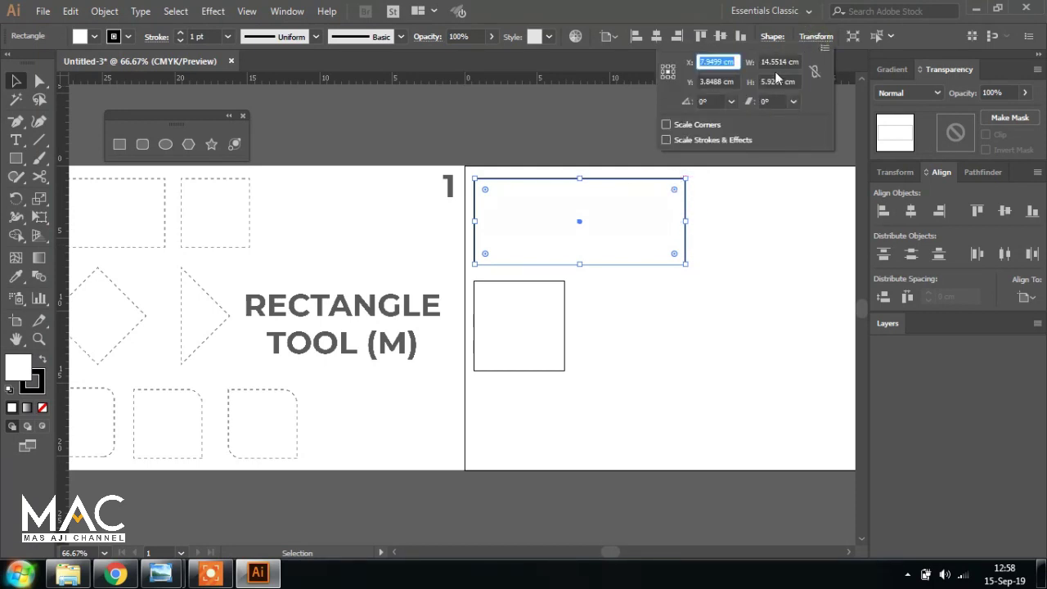
left_click(787, 61)
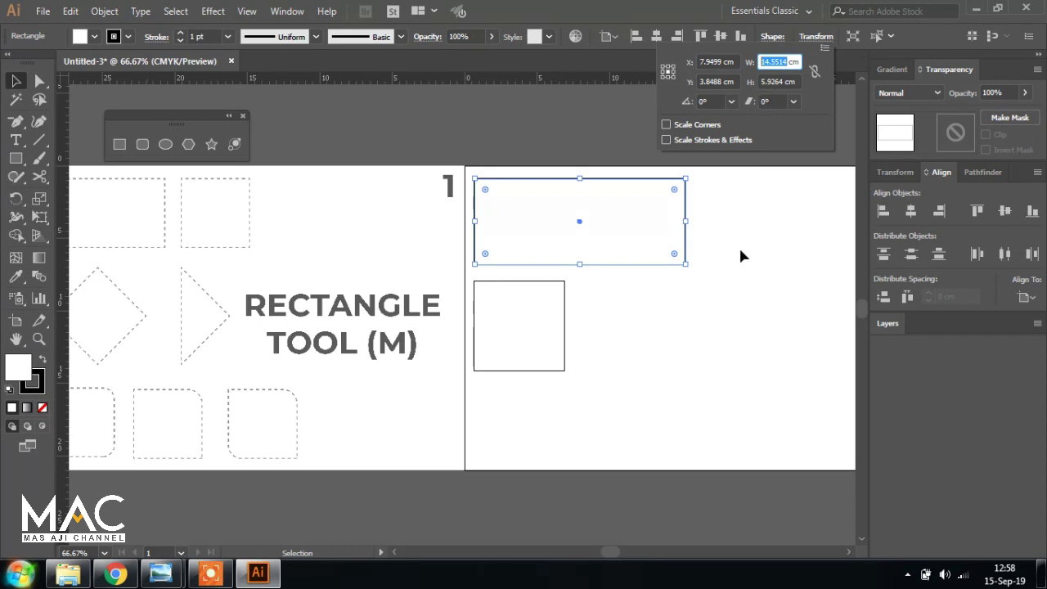
left_click_drag(790, 61, 732, 62)
key("BackSpace")
type("20")
left_click_drag(787, 82, 726, 90)
key("BackSpace")
type("1")
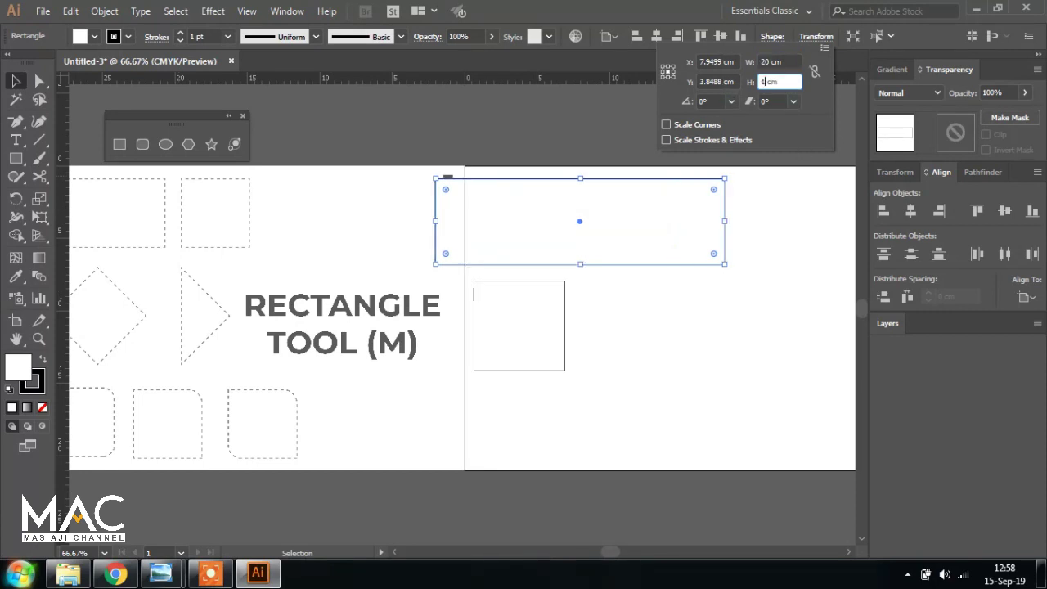
type("5")
key("Return")
- Reposition the enlarged 20 × 15 cm rectangle, then delete it
left_click_drag(651, 163, 707, 153)
mouse_move(678, 221)
left_mouse_down()
mouse_move(650, 196)
mouse_move(652, 222)
left_mouse_up()
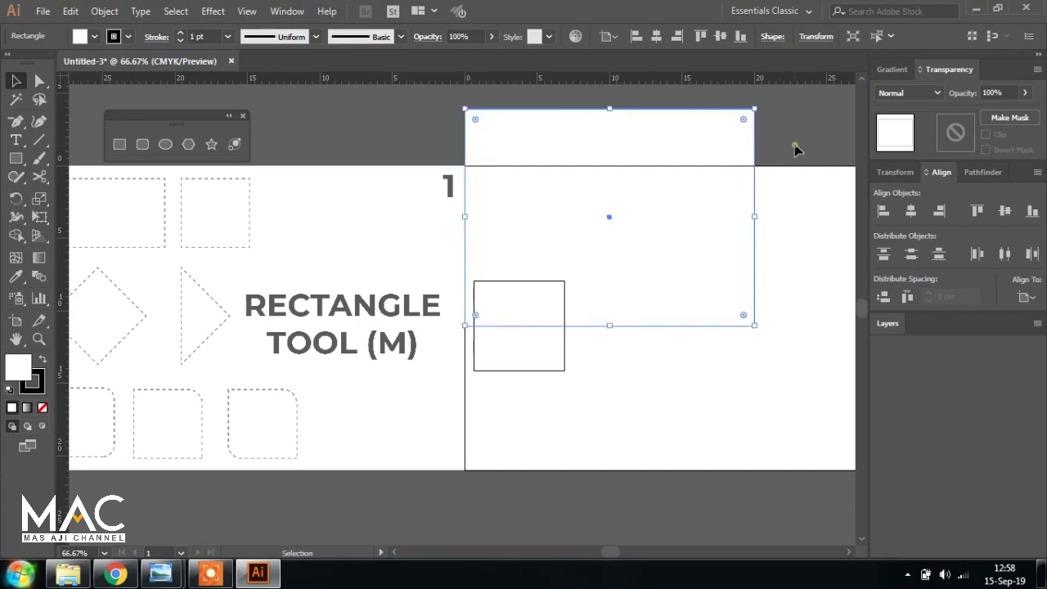
left_click_drag(644, 149, 684, 150)
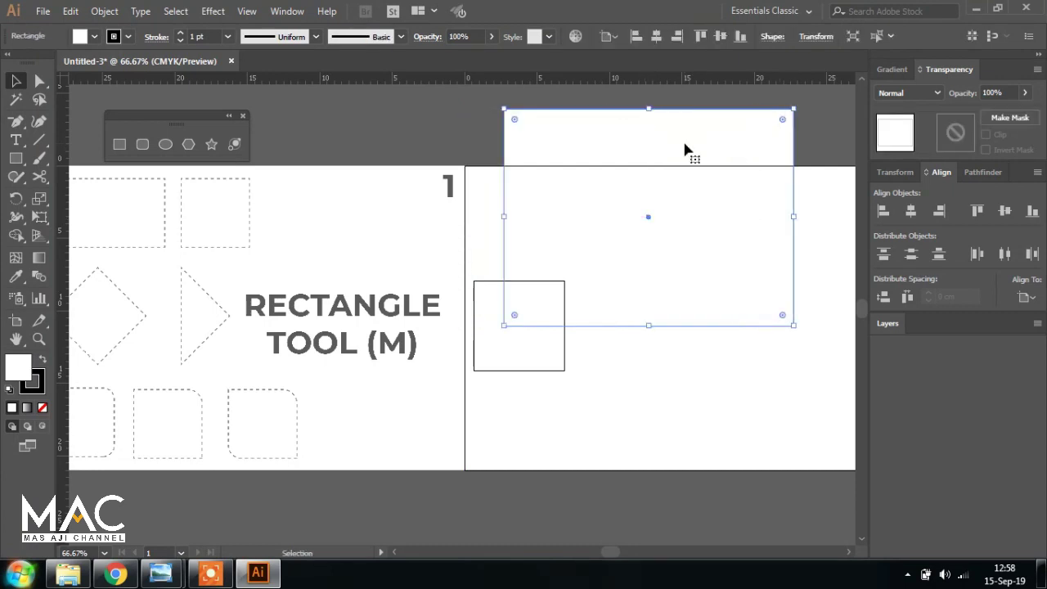
key("Delete")
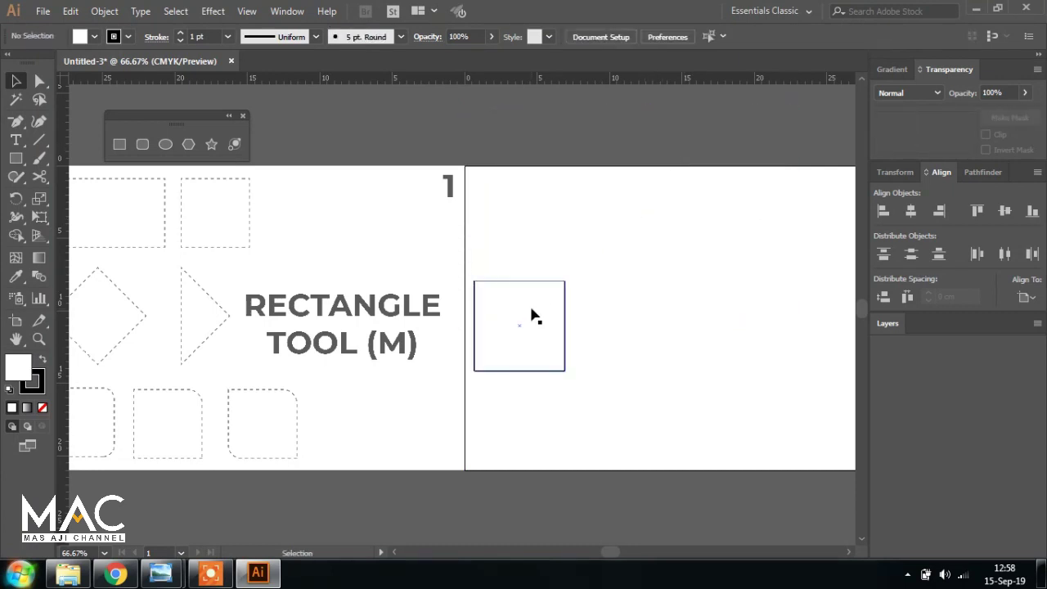
- Move the square to the top of the right artboard, then delete it
left_click_drag(531, 306, 529, 202)
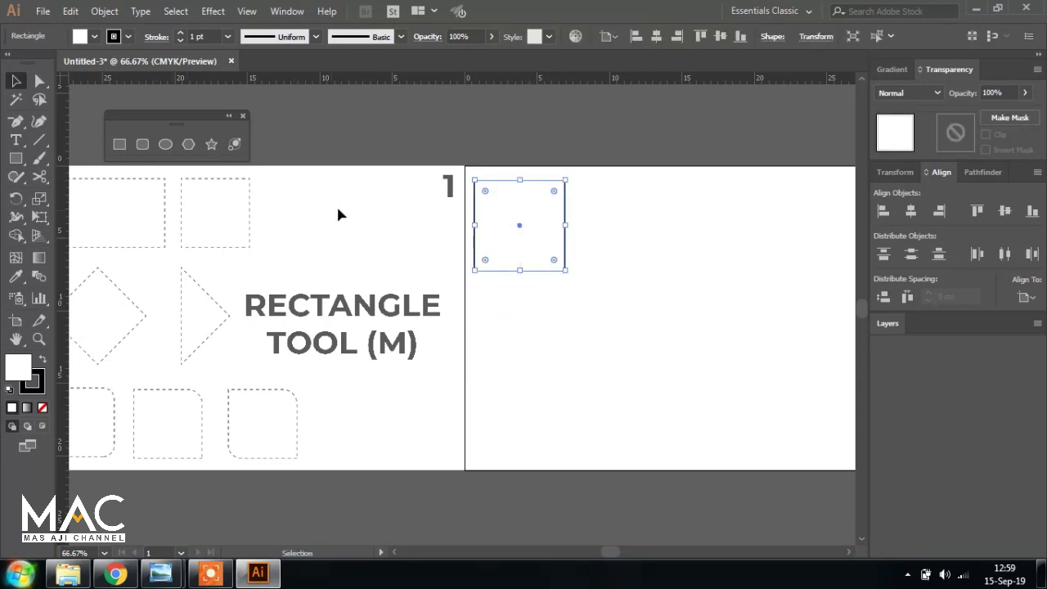
left_click(680, 269)
left_click_drag(263, 299, 316, 283)
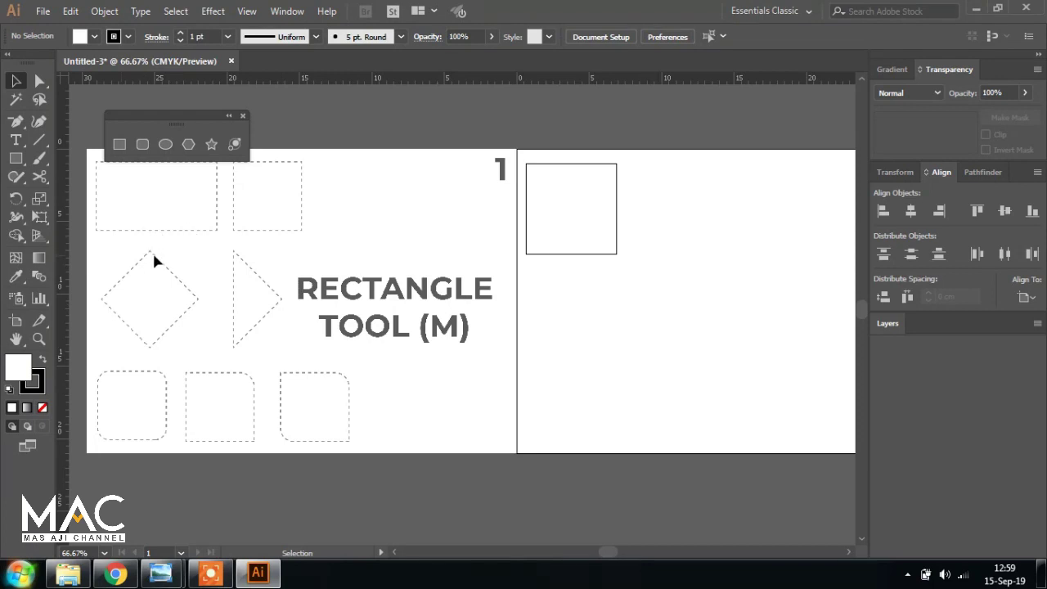
left_click(579, 166)
key("Delete")
- Draw a 6.69 cm square on the right artboard and set its rotation angle to 45°
left_click(120, 144)
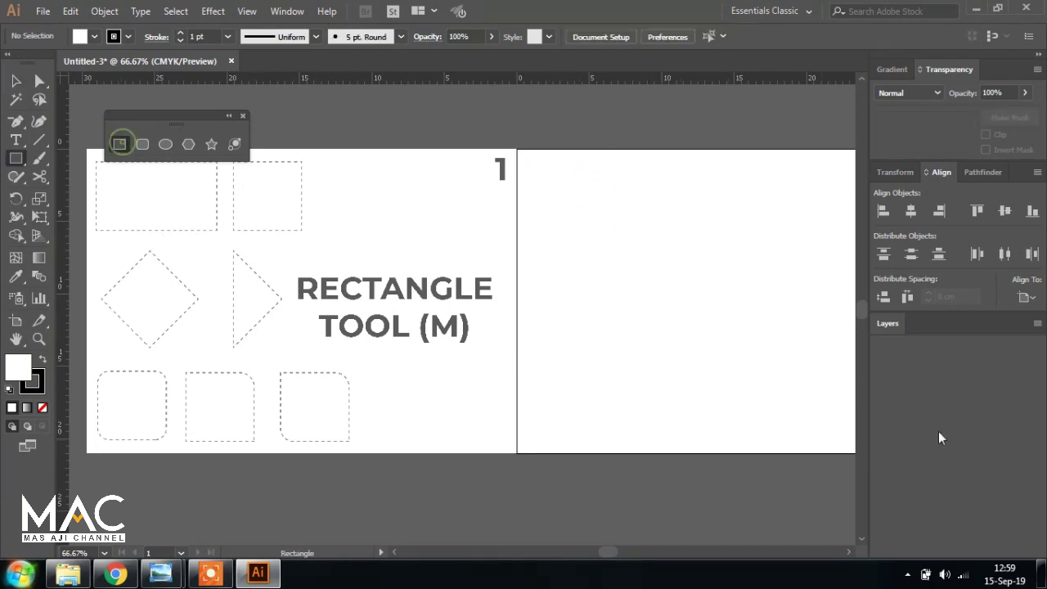
left_click_drag(531, 196, 627, 290)
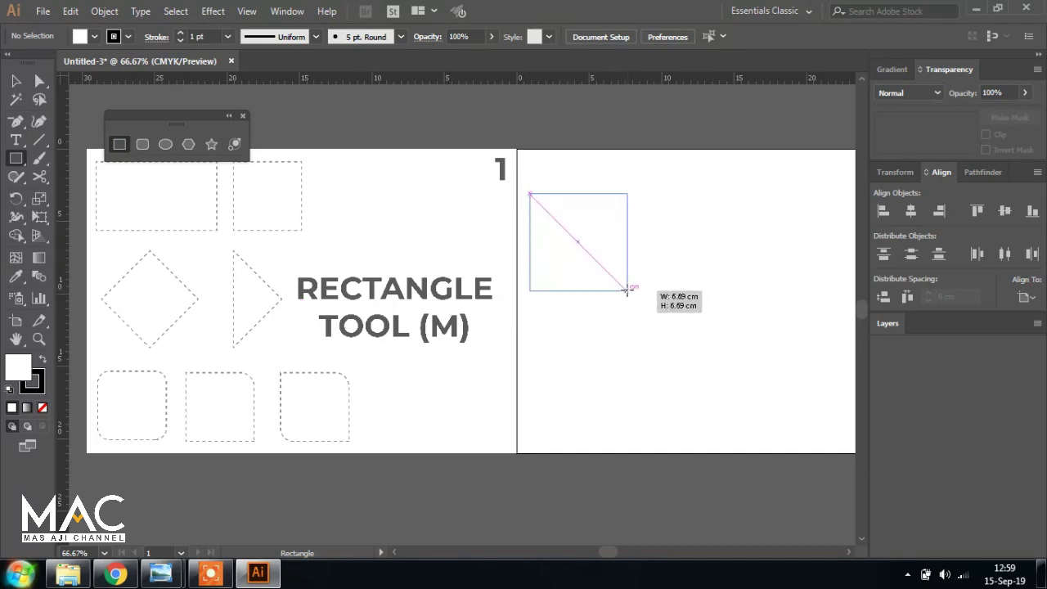
left_click_drag(627, 290, 627, 291)
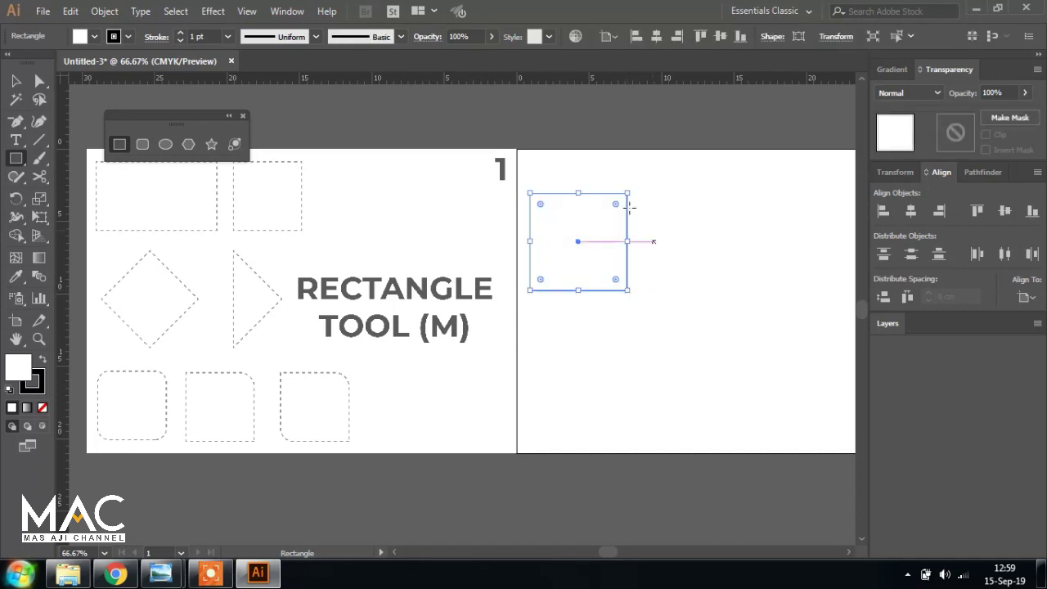
left_click(827, 37)
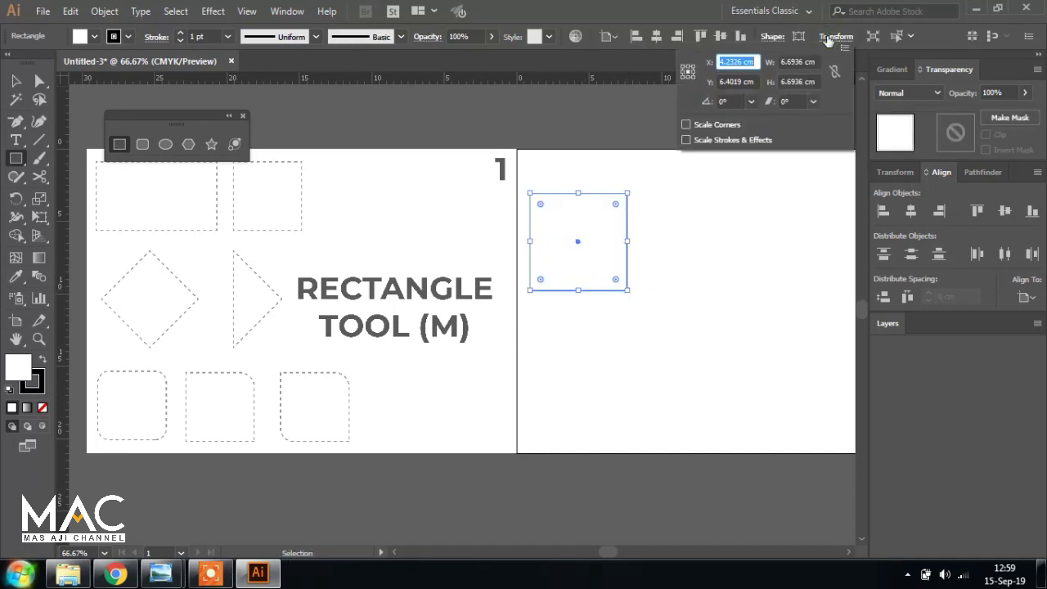
left_click(734, 101)
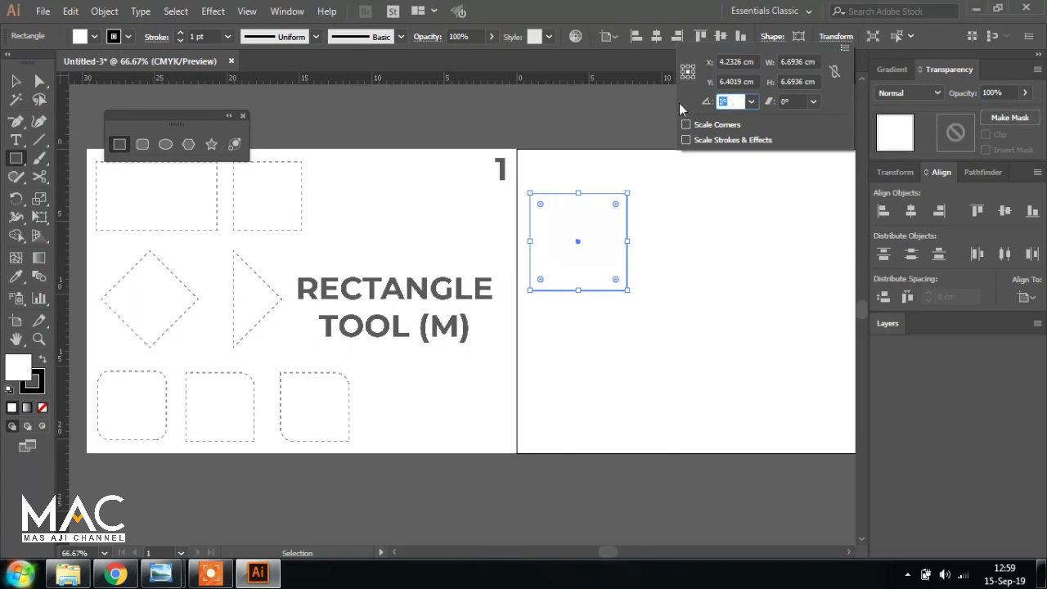
key("BackSpace")
type("45")
key("Return")
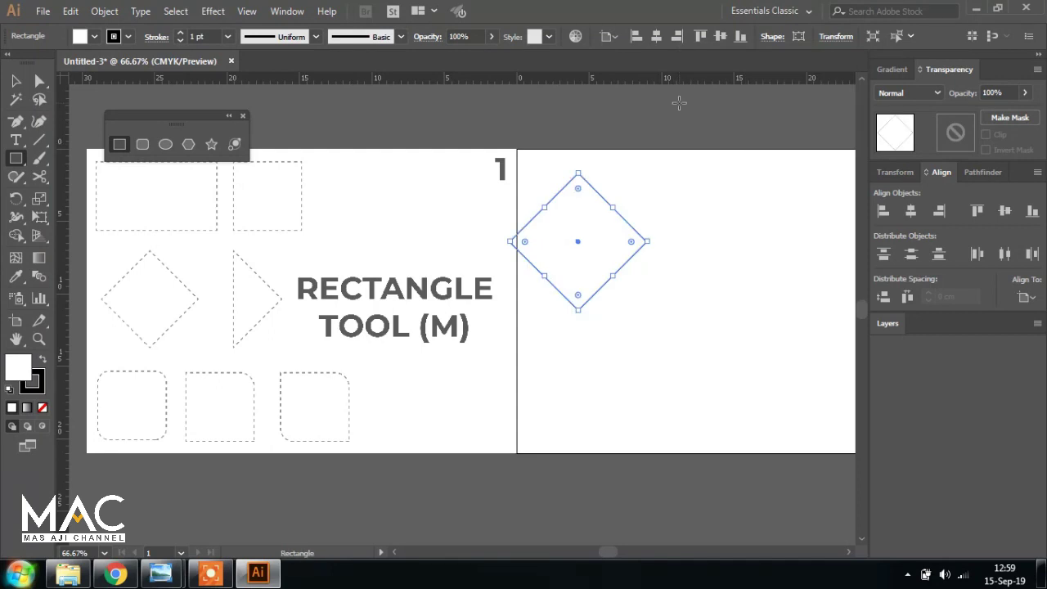
- Move the diamond right and remove its left anchor point to leave a triangle
left_click(16, 81)
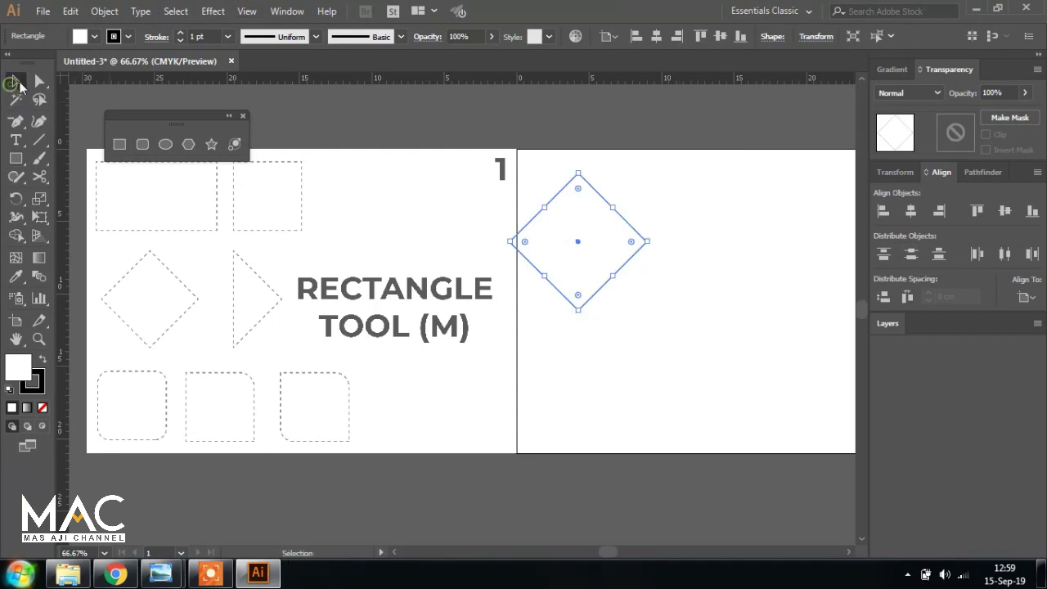
left_click(638, 132)
left_click_drag(608, 205, 632, 201)
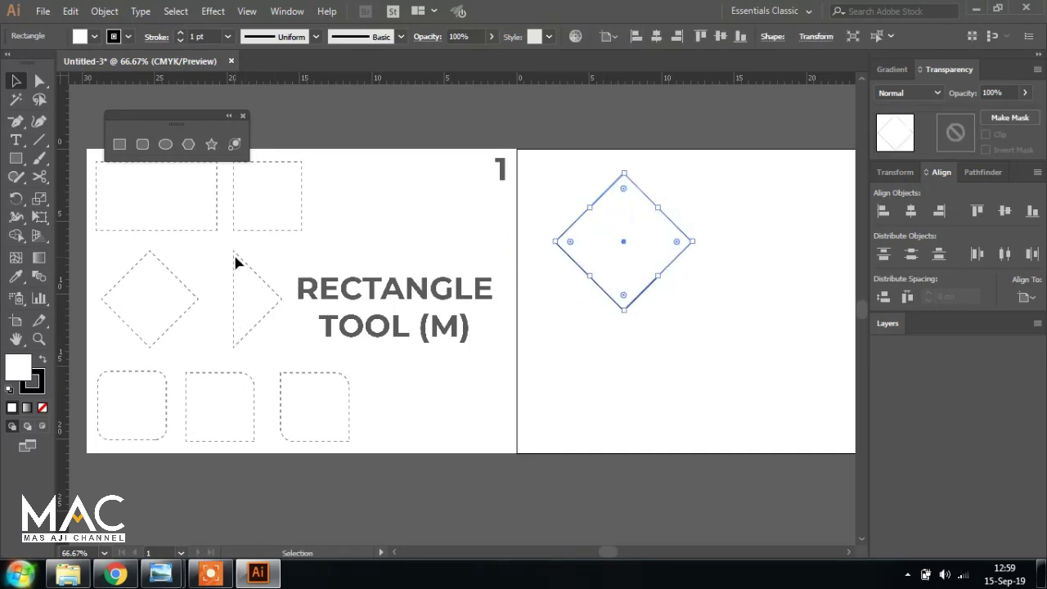
left_click(16, 123)
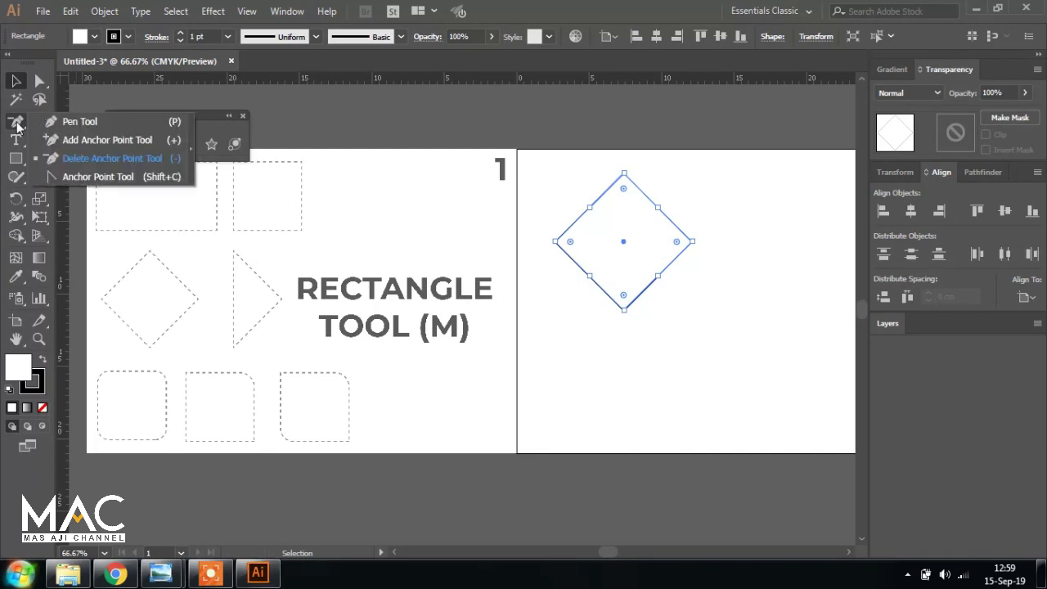
left_click(92, 159)
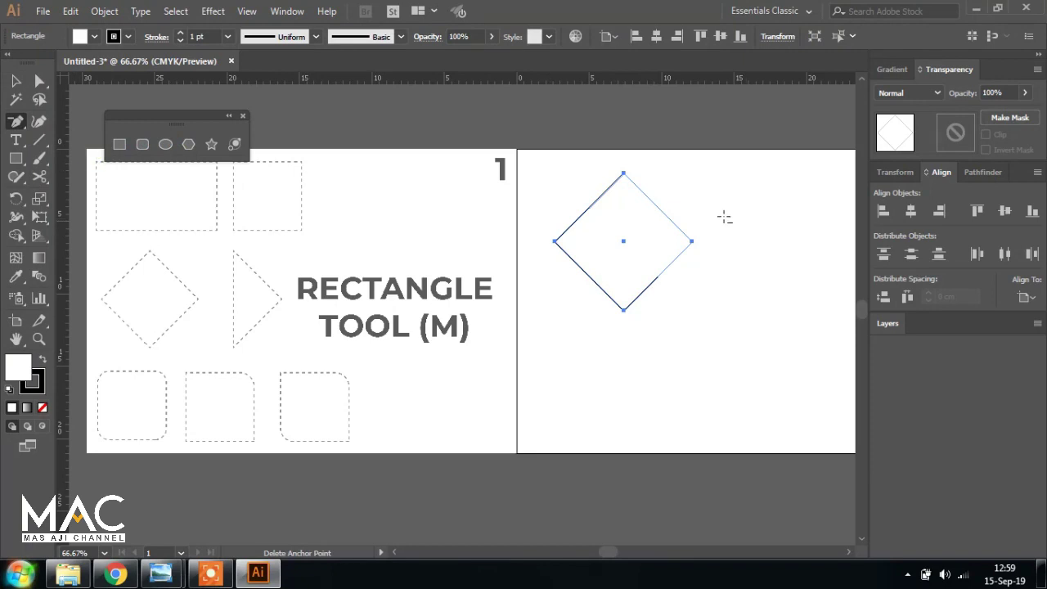
left_click(554, 241)
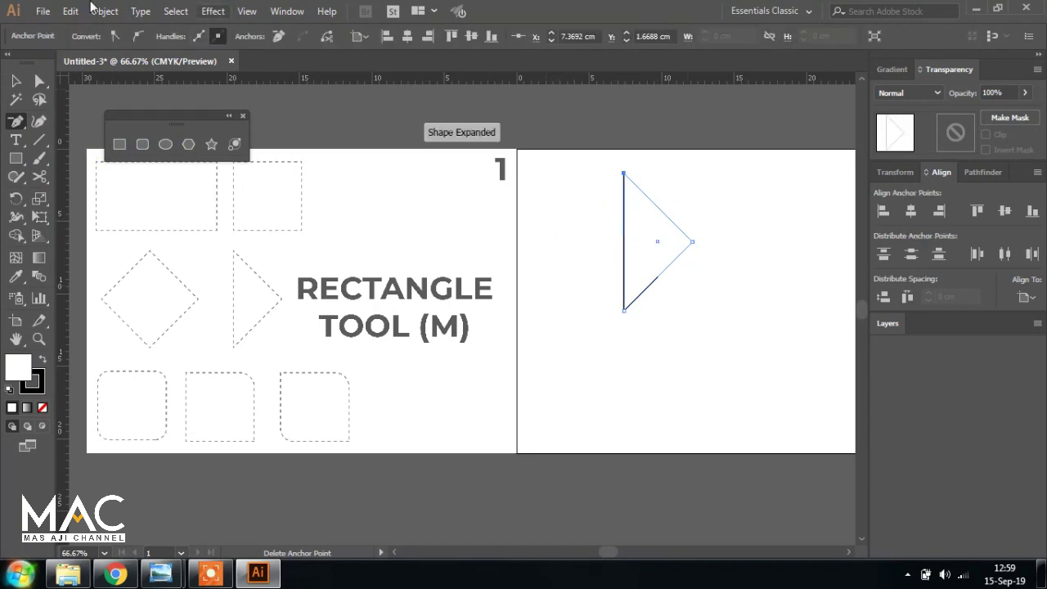
- Toggle between the diamond and the triangle with undo and redo
key("ctrl+z")
key("v")
key("ctrl+shift+z")
left_click(709, 159)
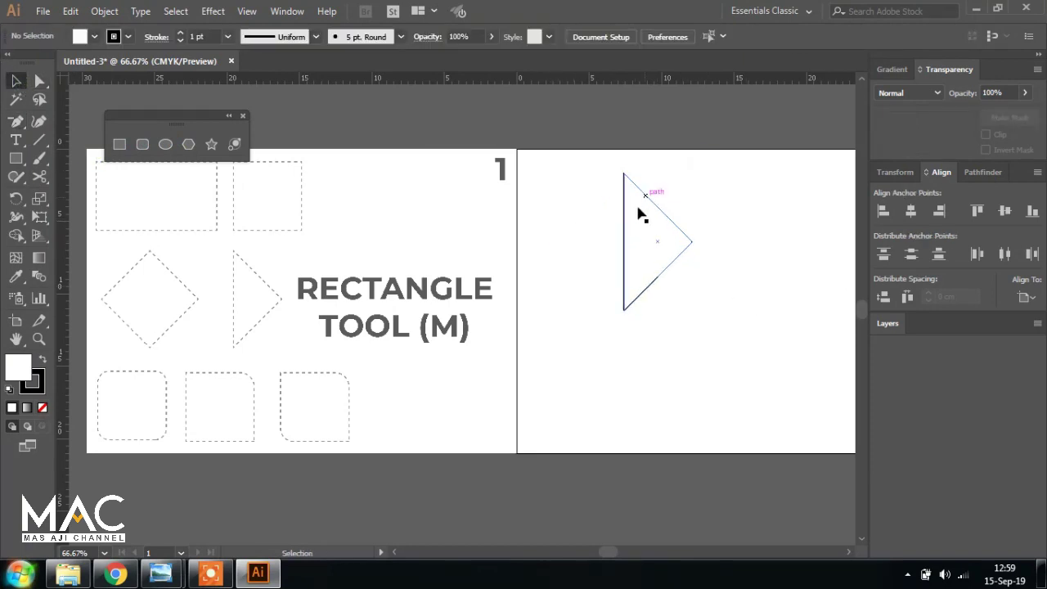
left_click(640, 194)
key("ctrl+z")
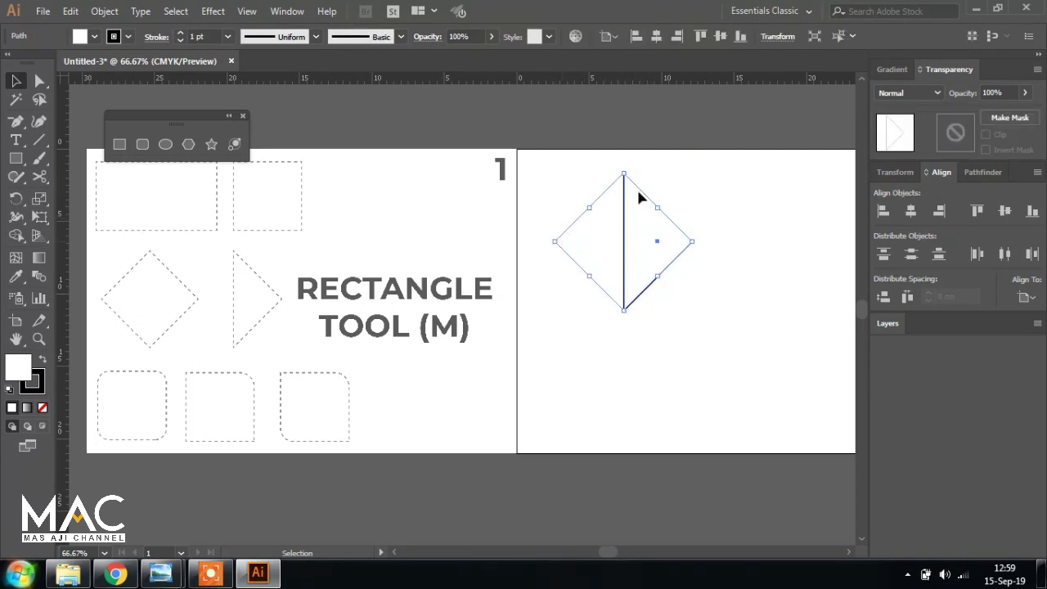
key("ctrl+z")
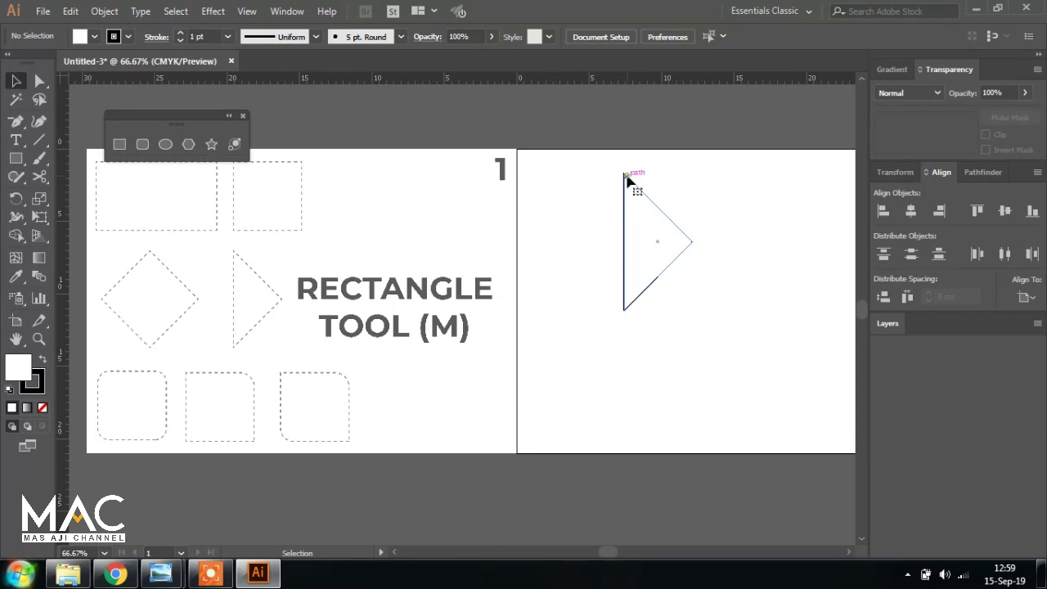
key("ctrl+shift+z")
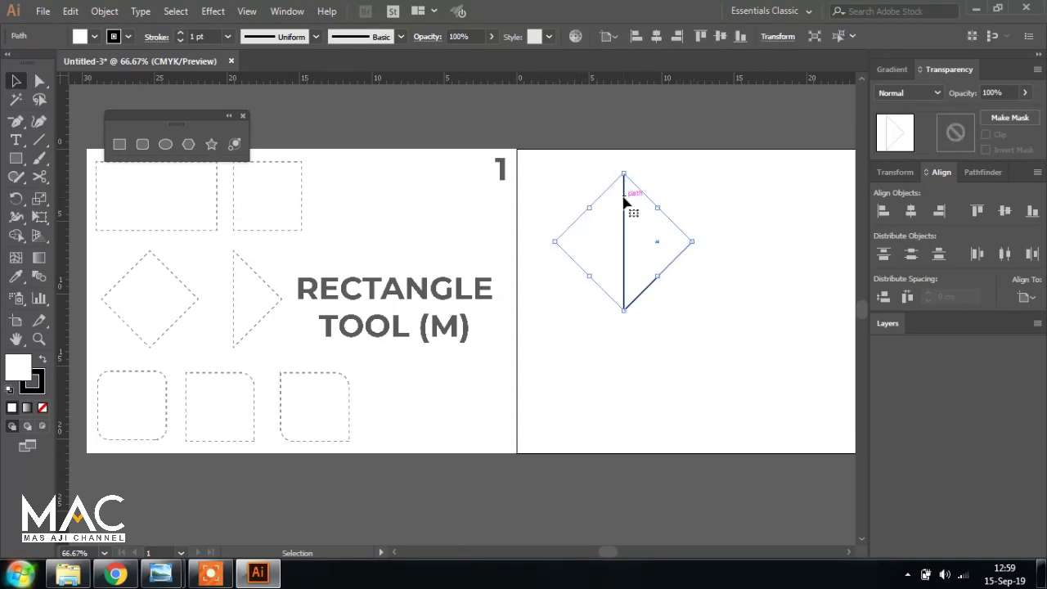
- Reset the shape's bounding box and move the triangle around the right artboard
right_click(624, 200)
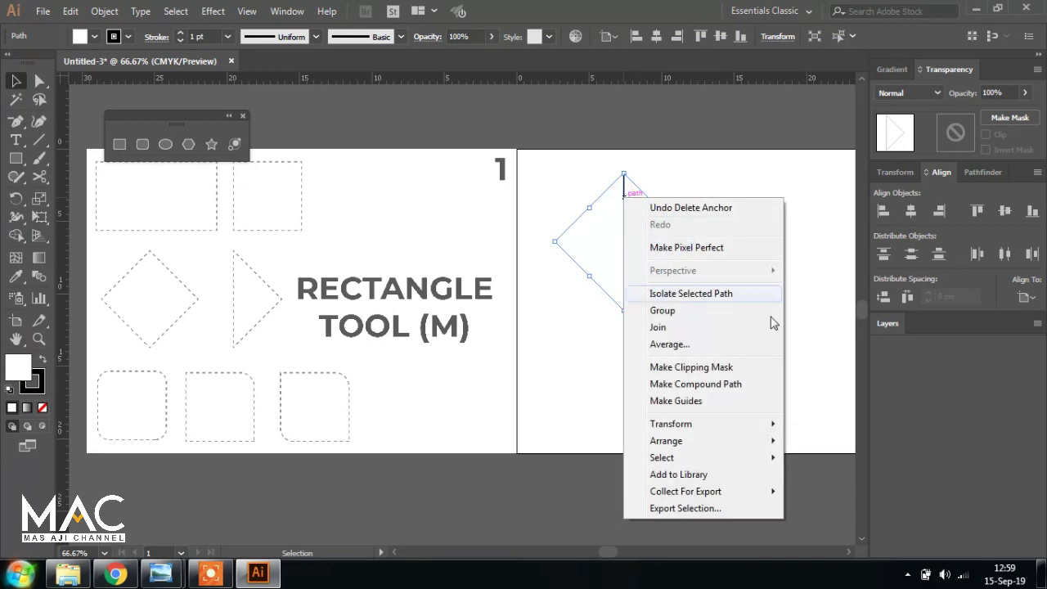
mouse_move(671, 424)
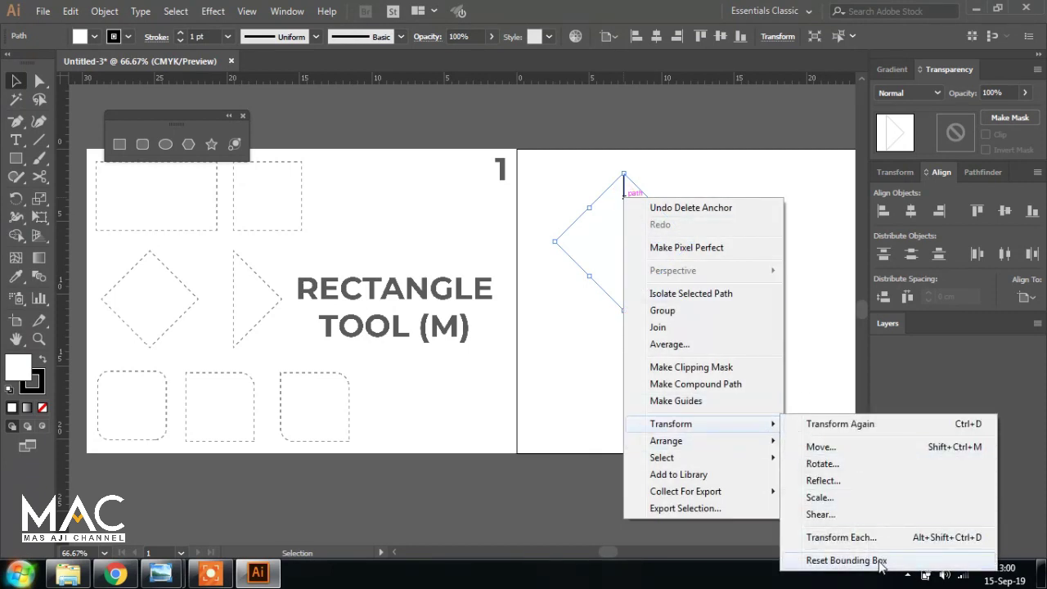
left_click(846, 561)
left_click(754, 271)
left_click_drag(661, 205, 579, 181)
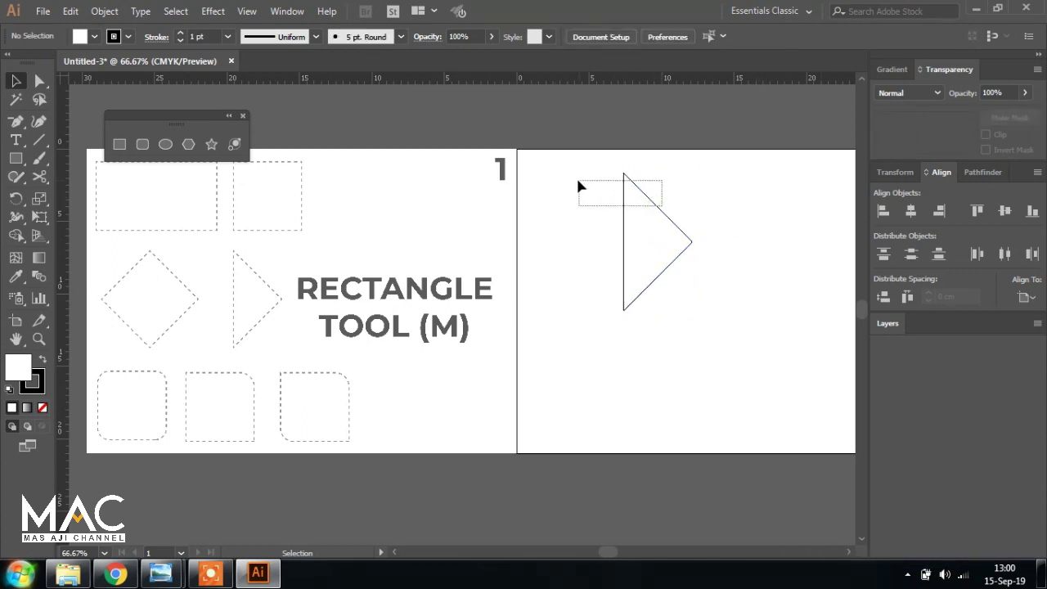
left_click_drag(654, 204, 574, 183)
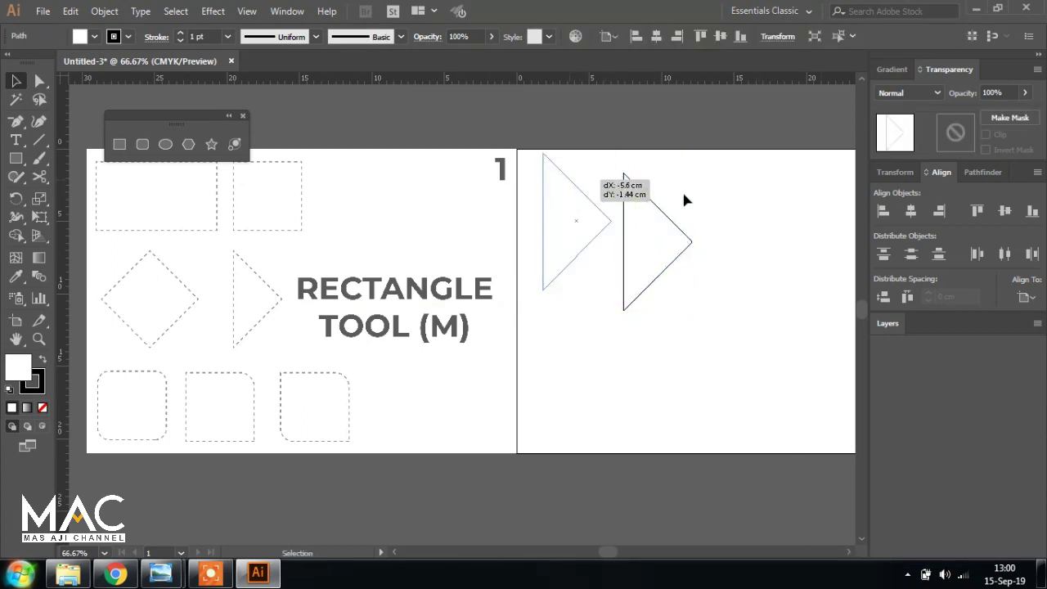
left_click(684, 195)
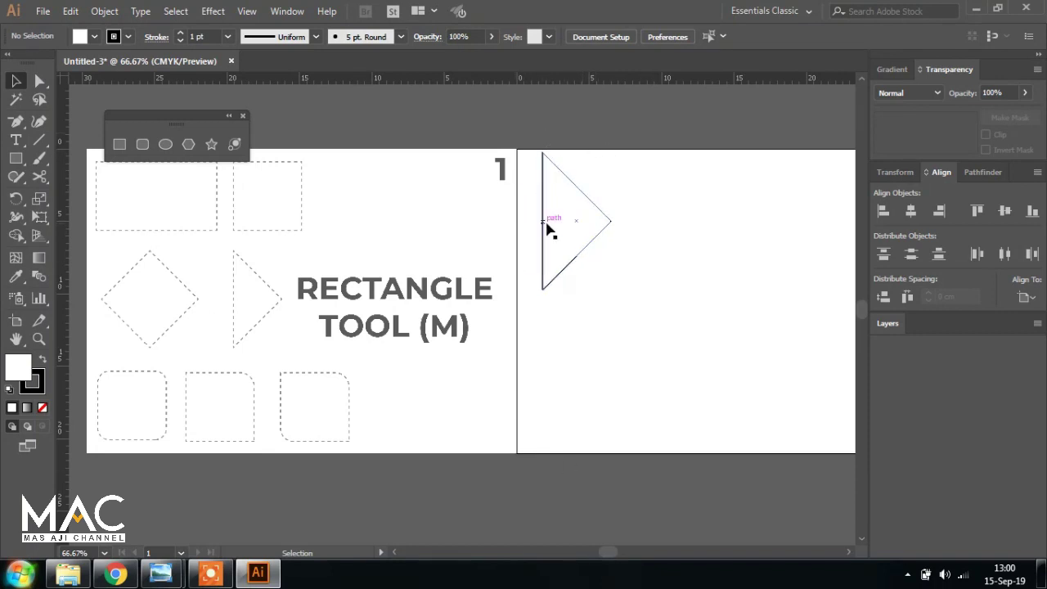
left_click_drag(572, 203, 624, 203)
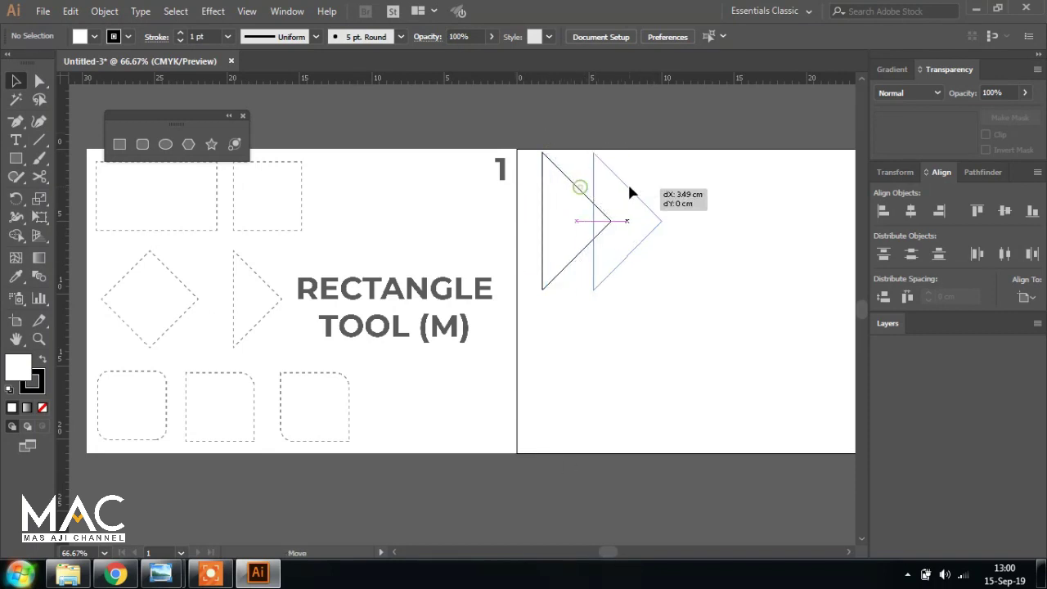
left_click(644, 200)
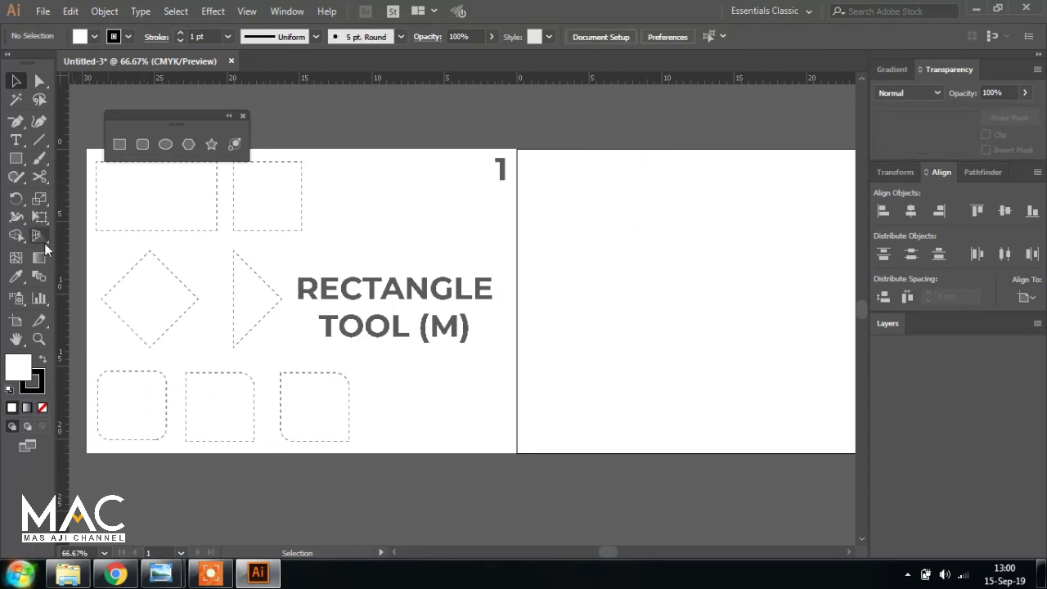
- Draw a square on the right artboard with the Rectangle tool
left_click_drag(16, 158, 106, 164)
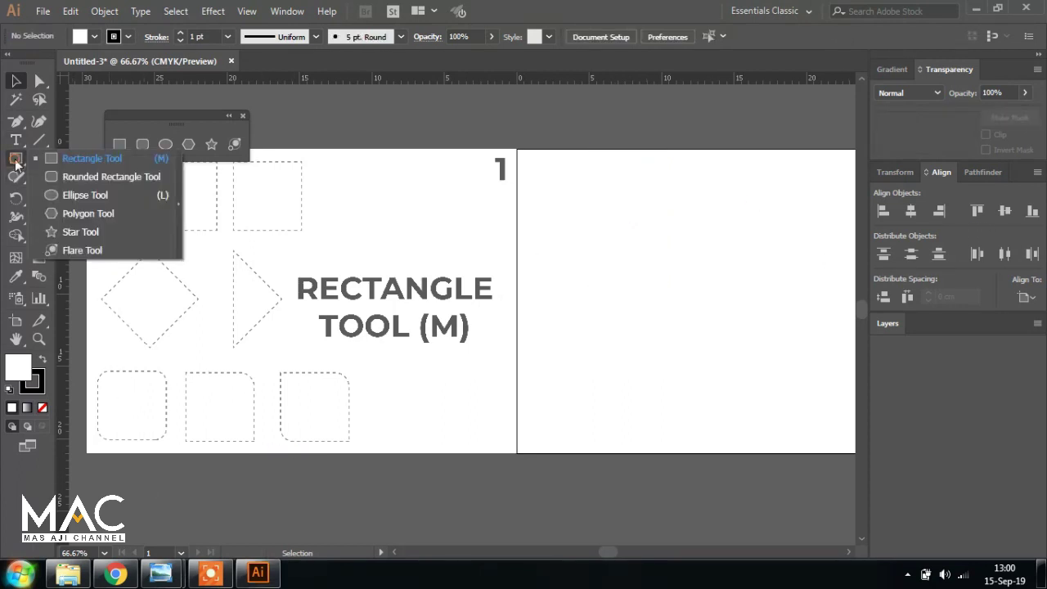
left_click(107, 163)
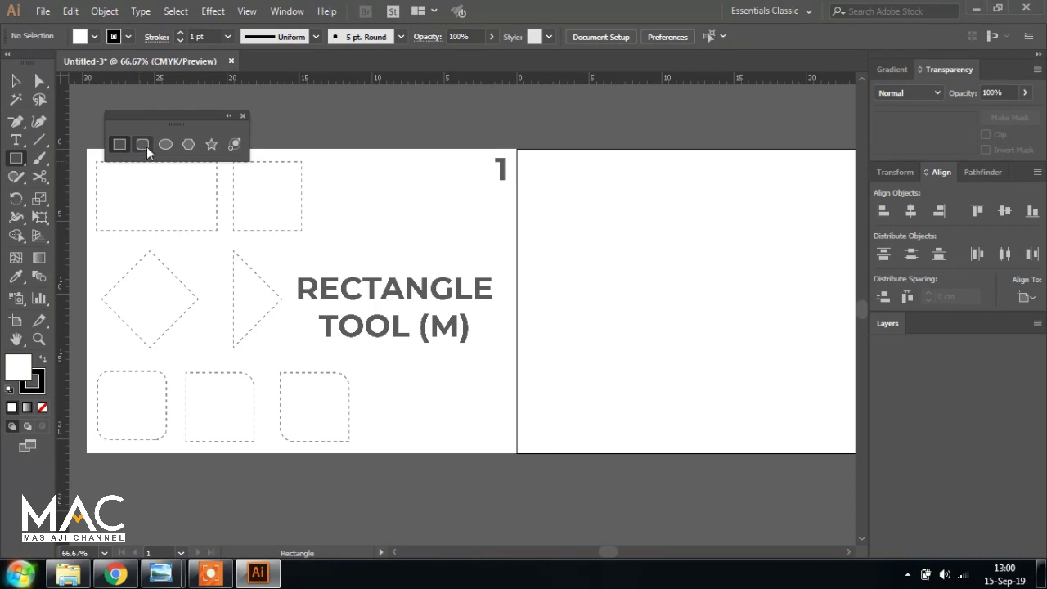
left_click_drag(16, 158, 41, 157)
left_click_drag(533, 169, 641, 276)
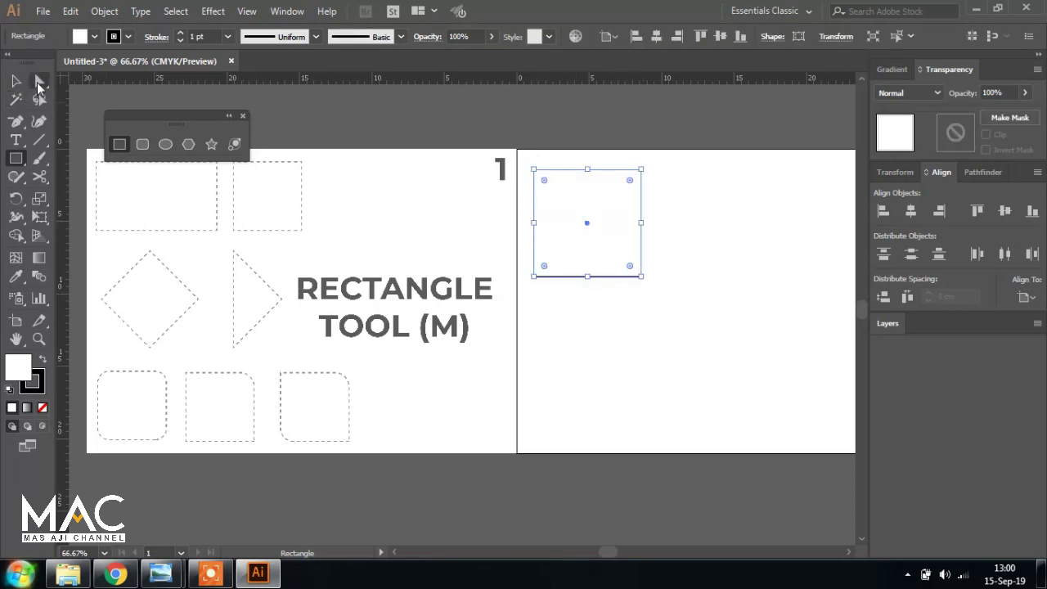
- Round all four corners to 1.16 cm with the live-corner widget, then make them sharp again
left_click(38, 85)
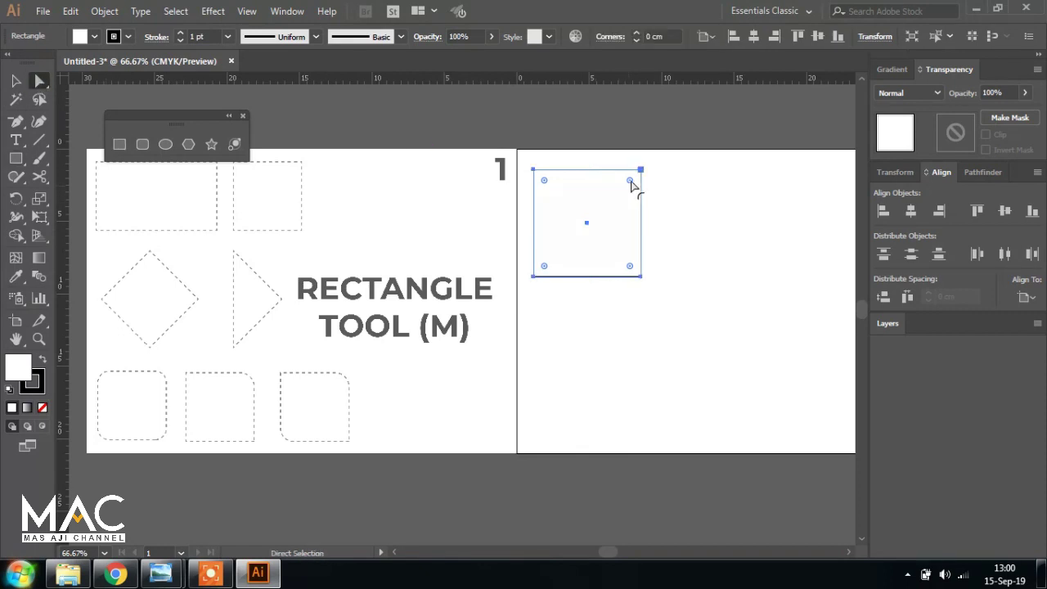
left_click_drag(629, 181, 635, 197)
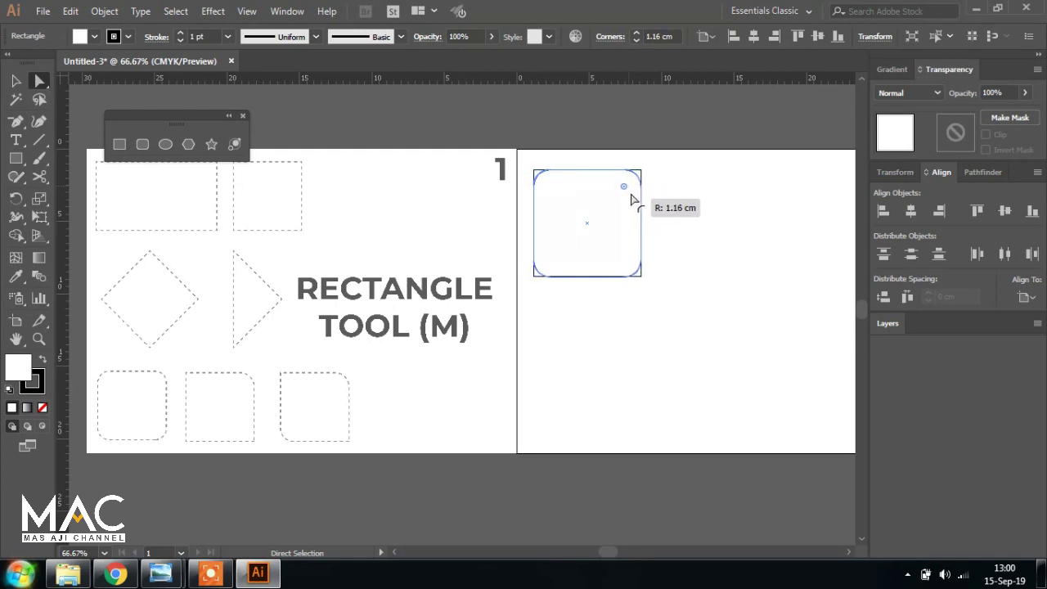
left_click_drag(635, 197, 631, 190)
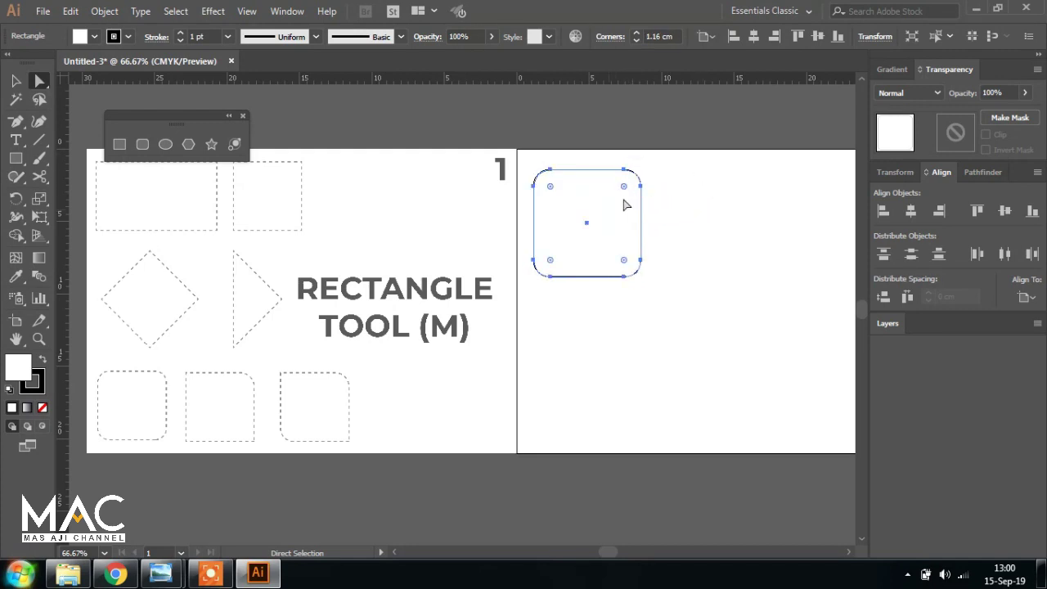
left_click_drag(623, 186, 692, 163)
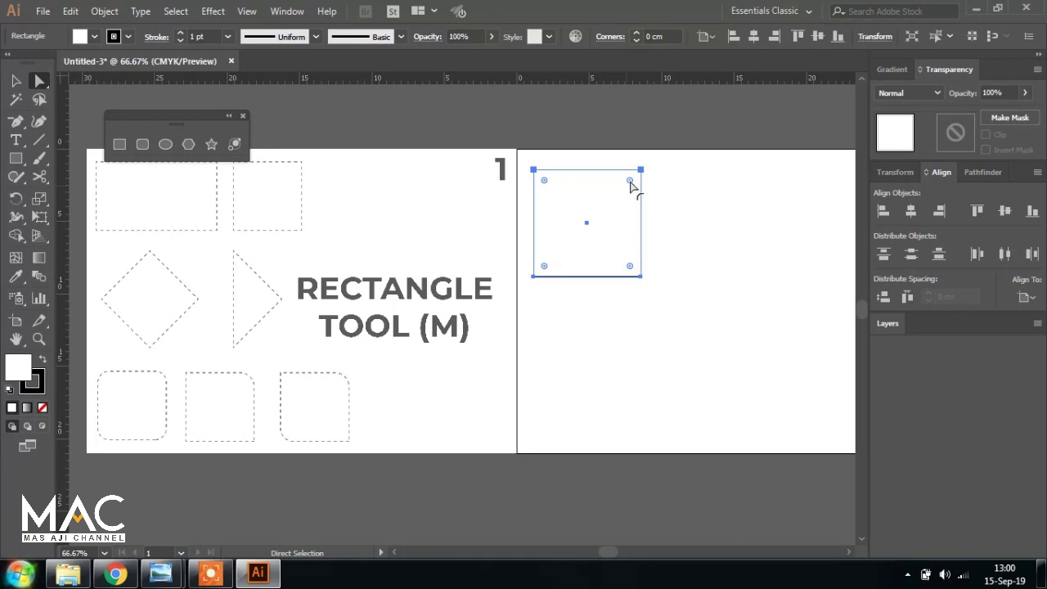
- Round only the top-right corner to 1.53 cm and the bottom-left to 1.88 cm
left_click_drag(630, 185, 620, 197)
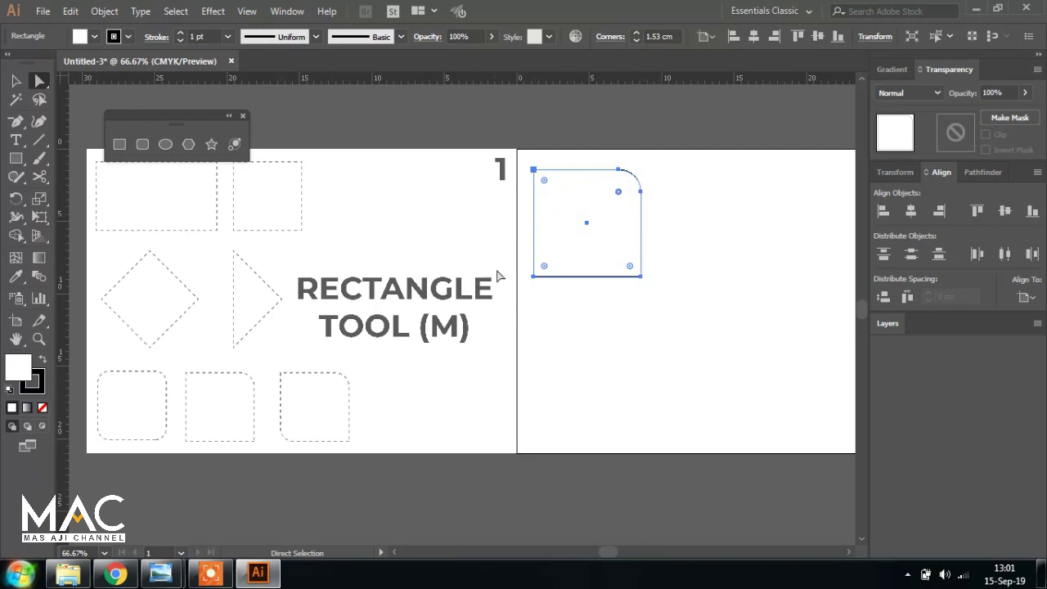
left_click(544, 267)
left_click_drag(545, 268, 560, 248)
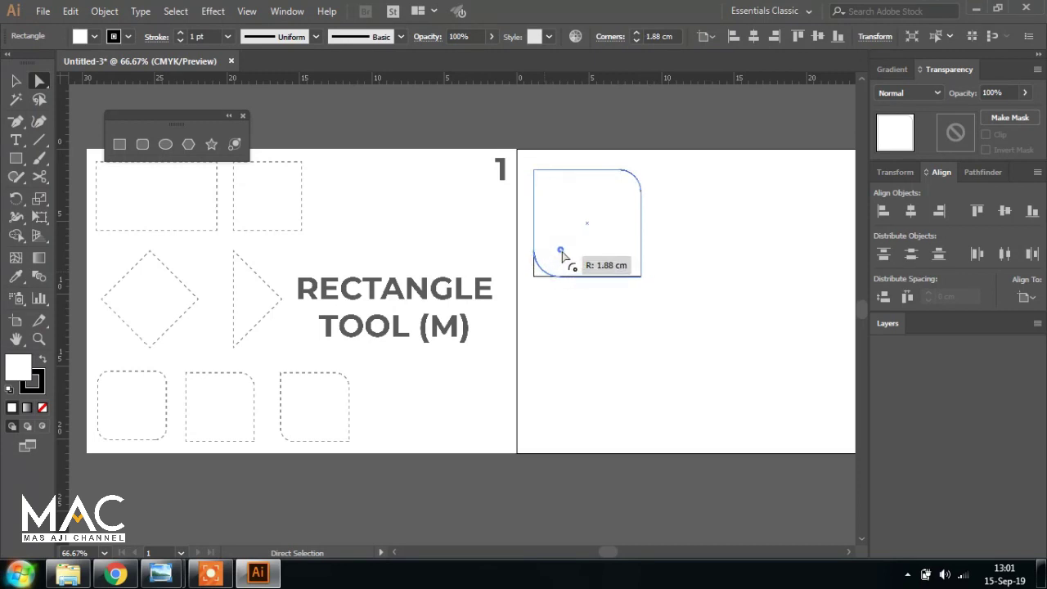
left_click(15, 80)
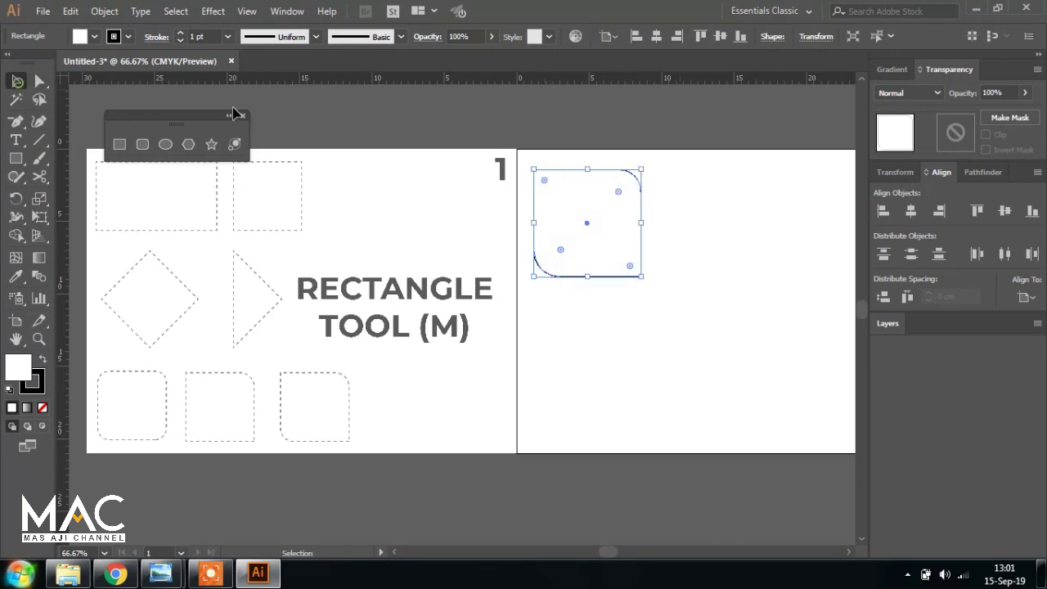
- Delete the rounded test square, unlock all, and delete the MATERI-01 slide image
left_click(695, 153)
left_click_drag(587, 170, 613, 186)
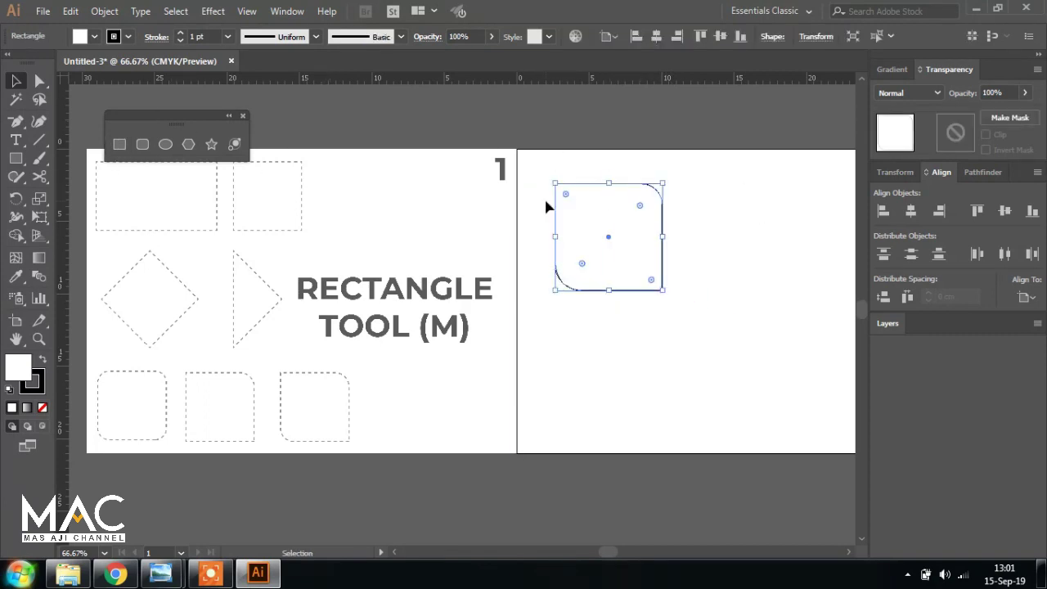
key("Delete")
left_click(104, 11)
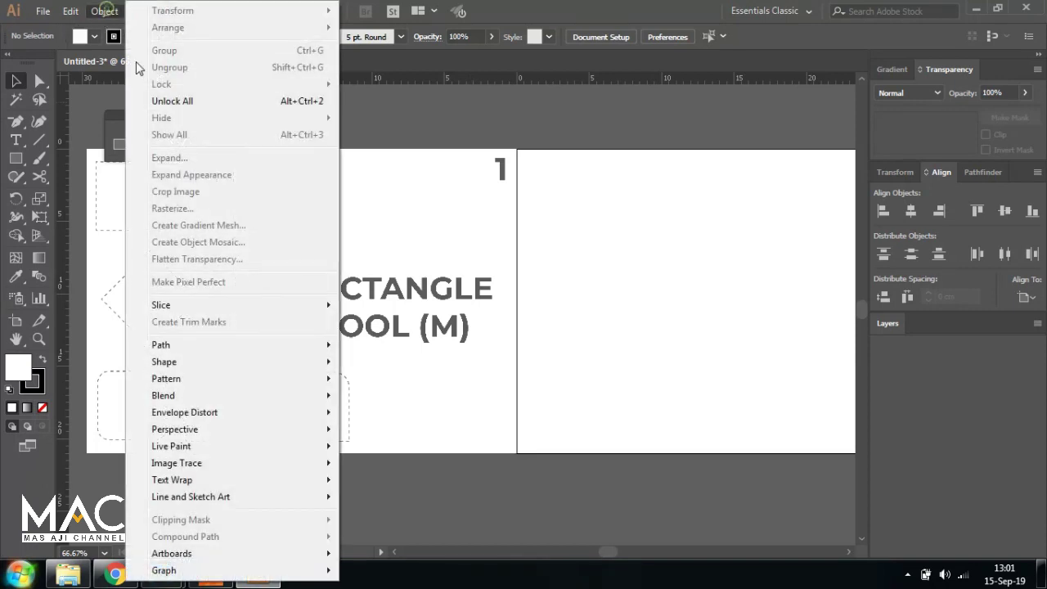
left_click(182, 100)
left_click(483, 119)
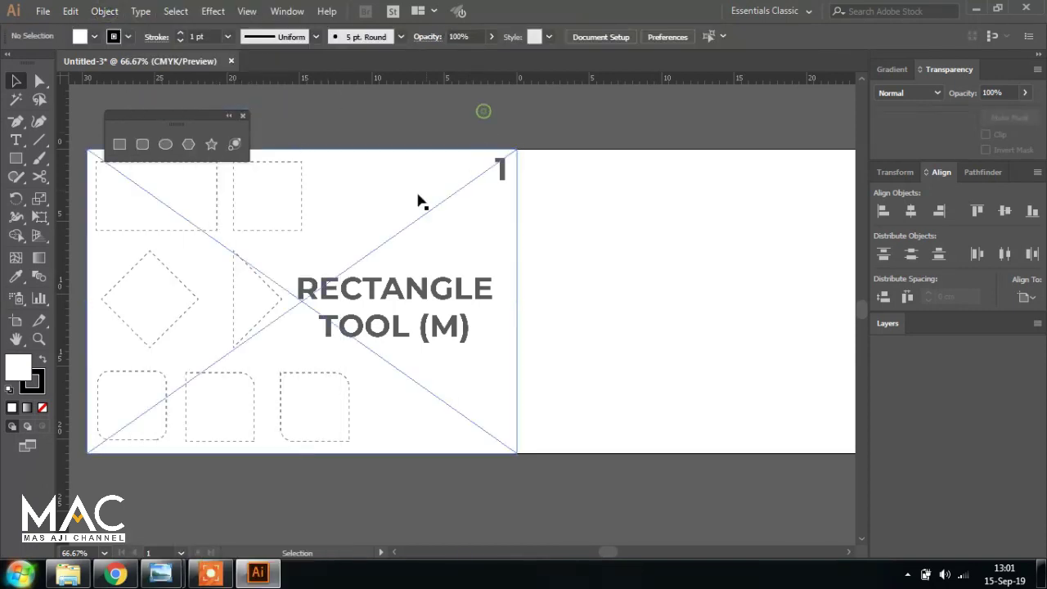
left_click(417, 199)
key("Delete")
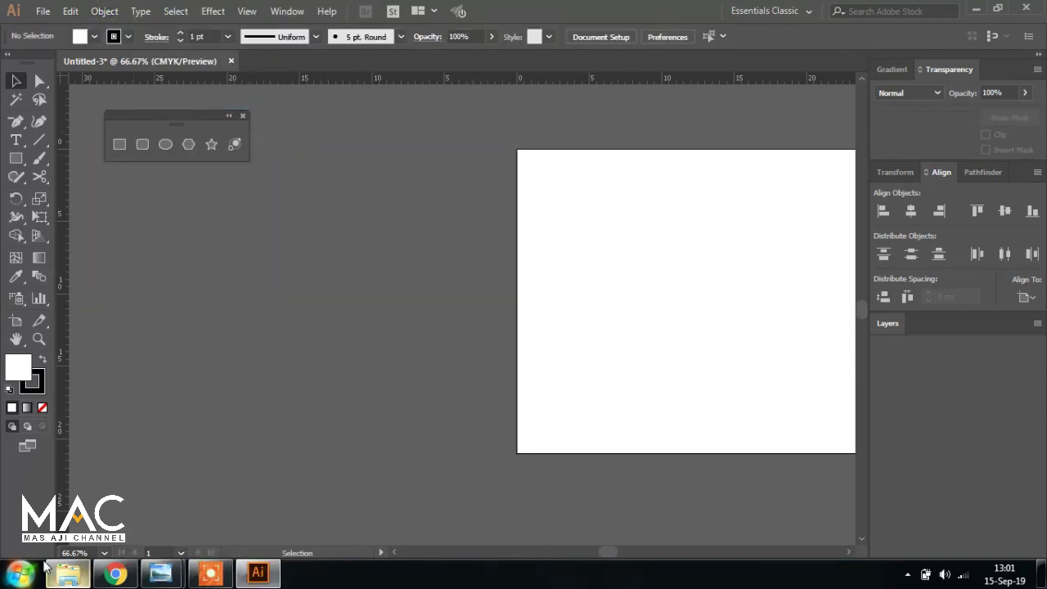
- Drag MATERI-02.jpg from the Explorer folder into the Illustrator document
left_click(68, 573)
left_click(275, 117)
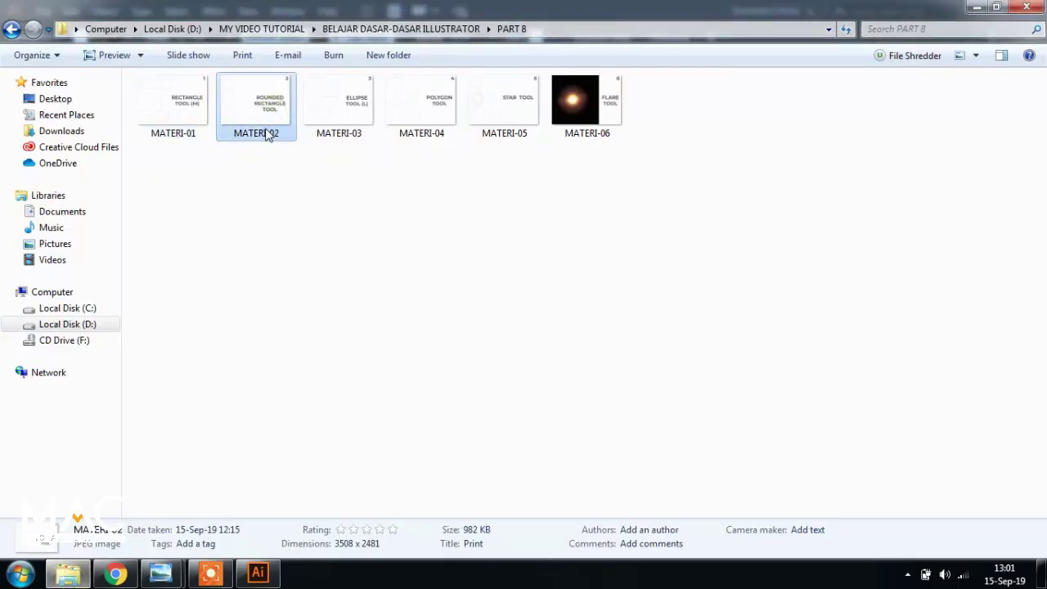
mouse_move(265, 113)
left_mouse_down()
mouse_move(258, 576)
mouse_move(325, 242)
left_mouse_up()
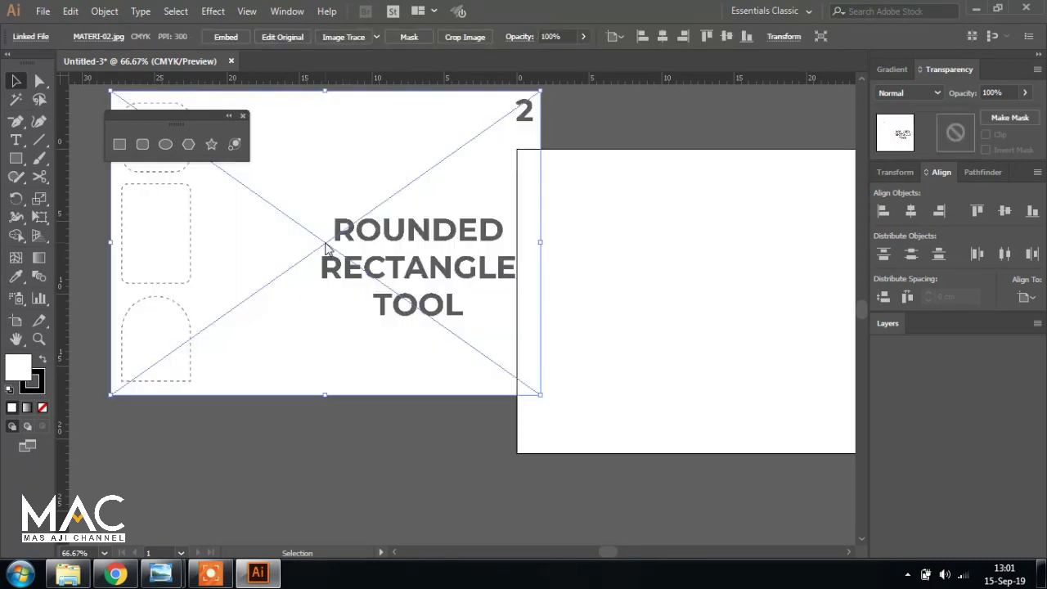
- Move the Rounded Rectangle Tool slide onto the left artboard
left_click_drag(442, 202, 485, 290)
left_click(681, 245)
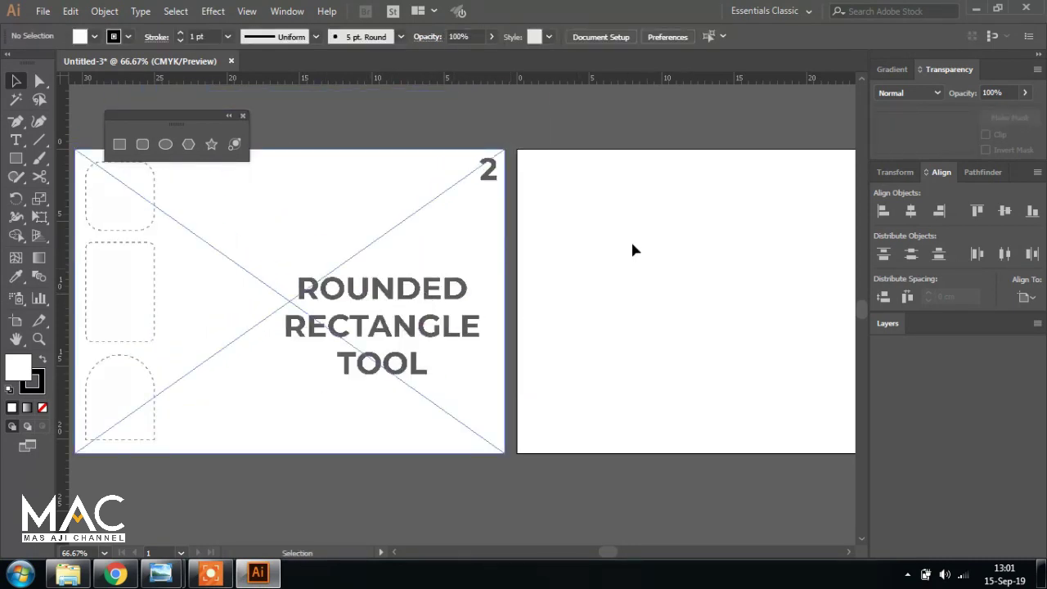
left_click(144, 148)
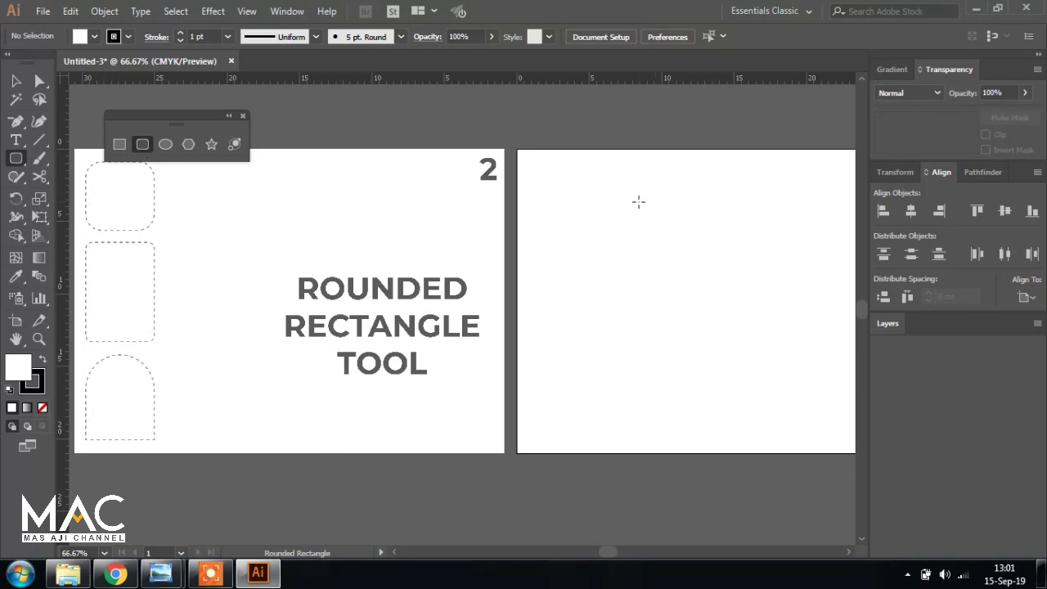
- Draw a 6.83 cm rounded square on the right artboard and enlarge its corner radius to 1.06 cm
left_click_drag(533, 179, 556, 201)
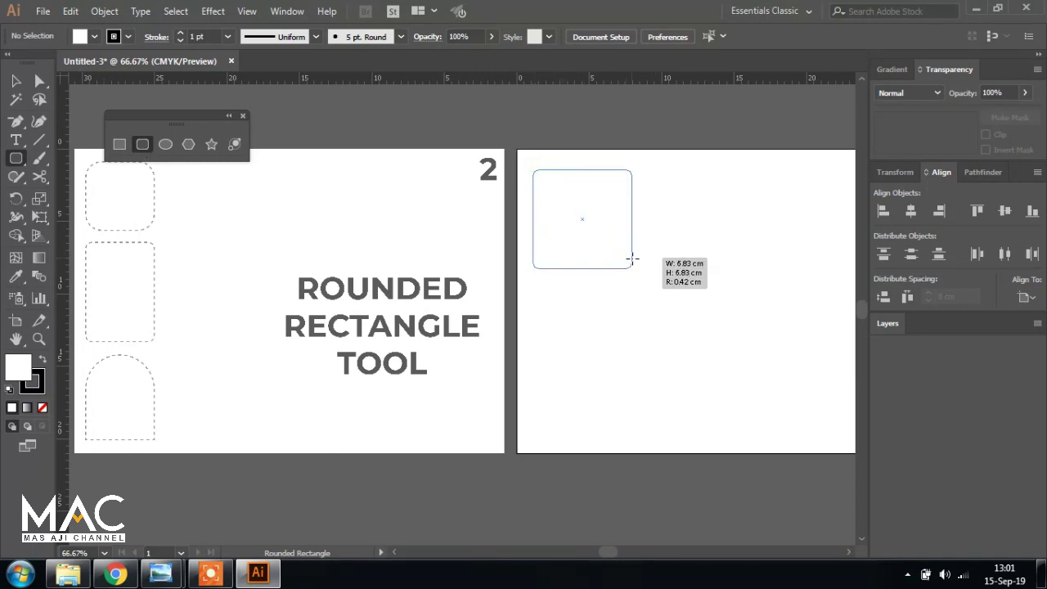
left_click_drag(557, 201, 634, 270)
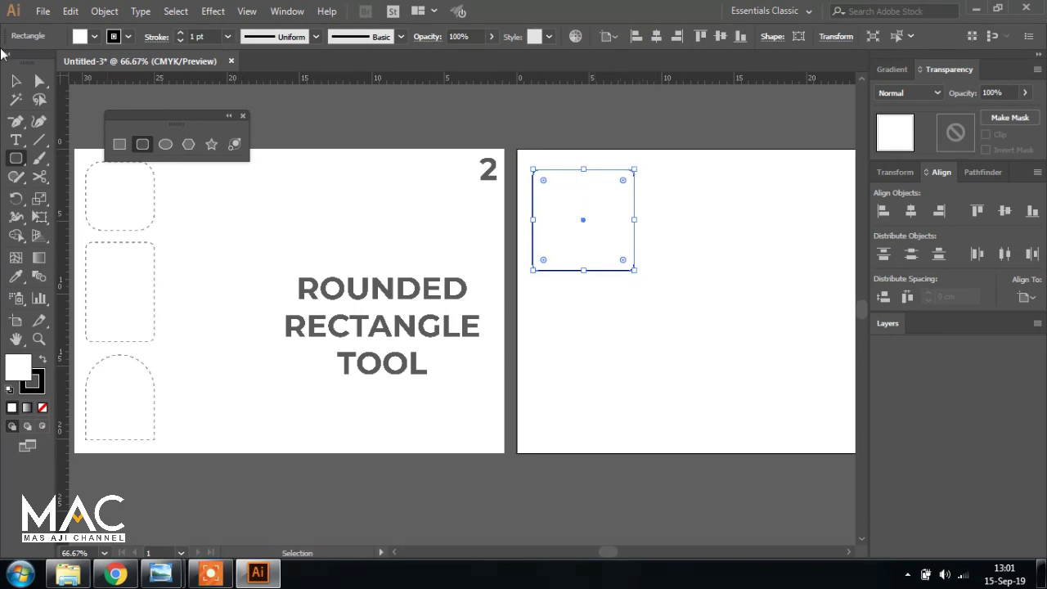
left_click(39, 80)
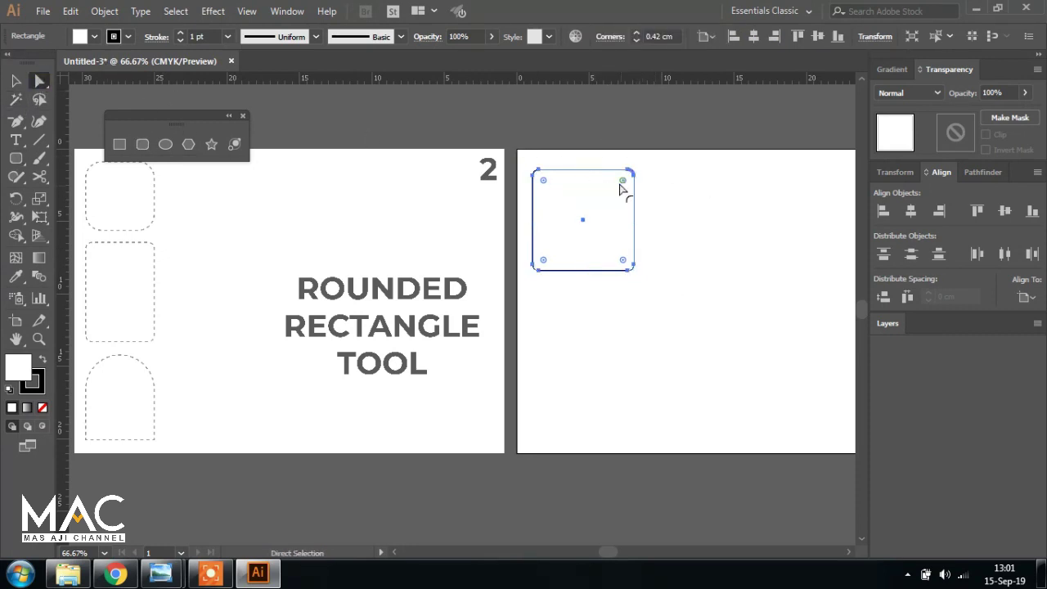
left_click_drag(623, 187, 619, 187)
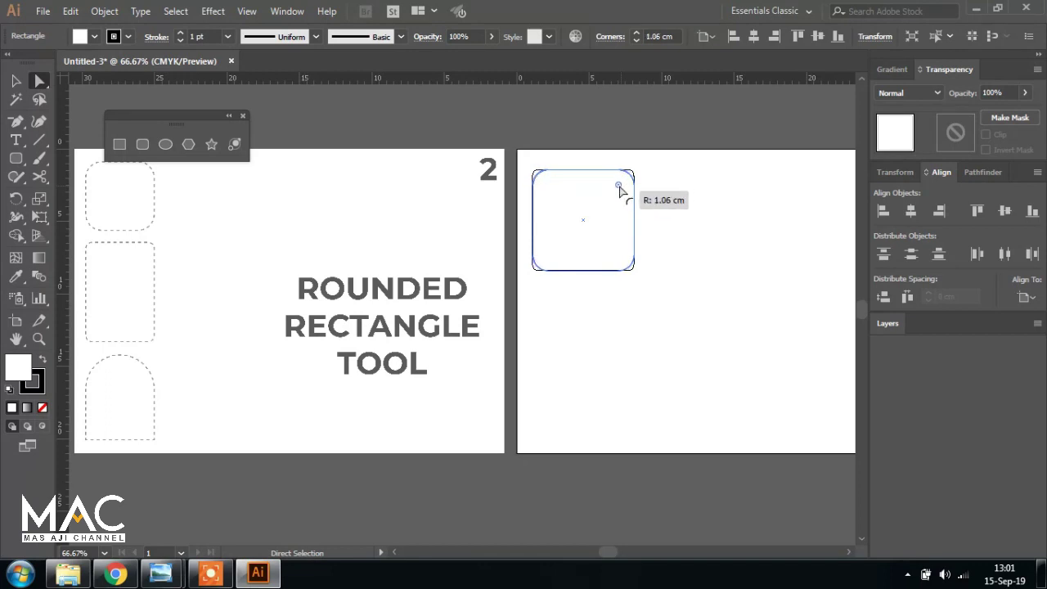
left_click(281, 11)
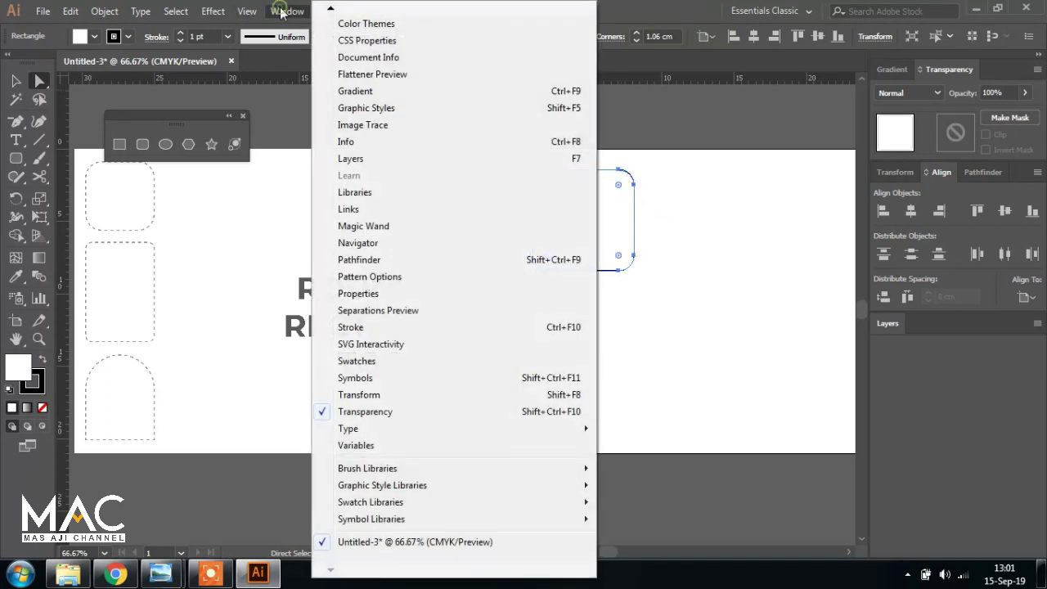
- Turn on Dashed Line with 6 pt dashes for the rounded square's stroke in the Stroke panel
left_click(373, 327)
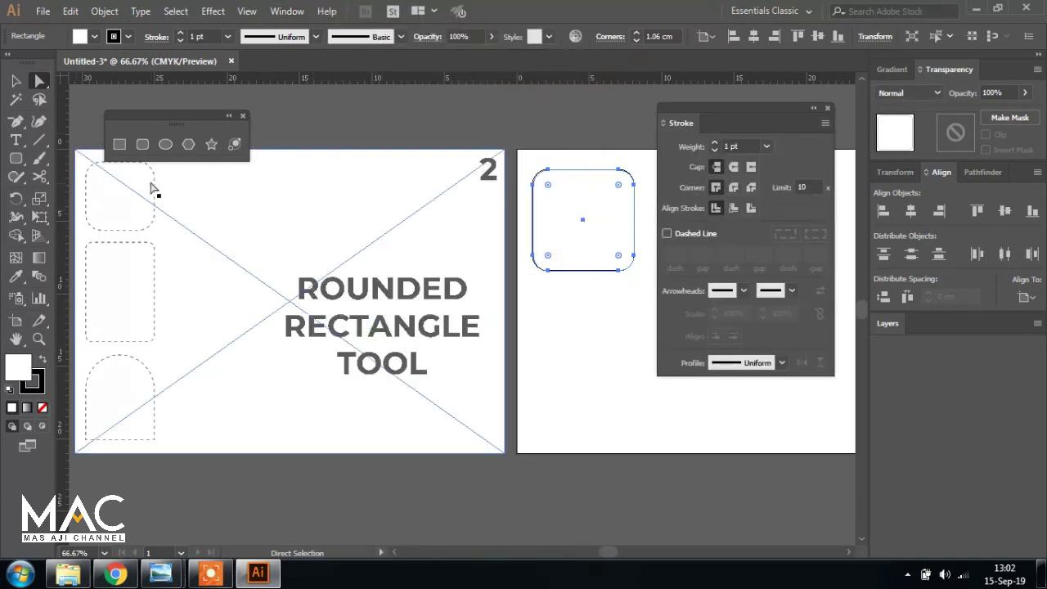
left_click(667, 234)
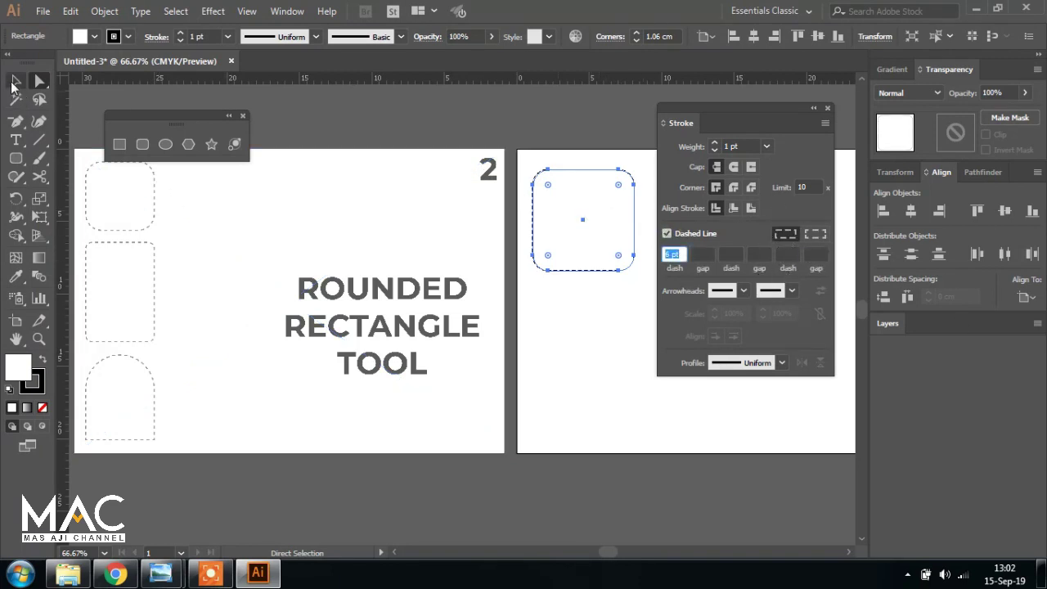
left_click(15, 80)
left_click(578, 157)
left_click(592, 168)
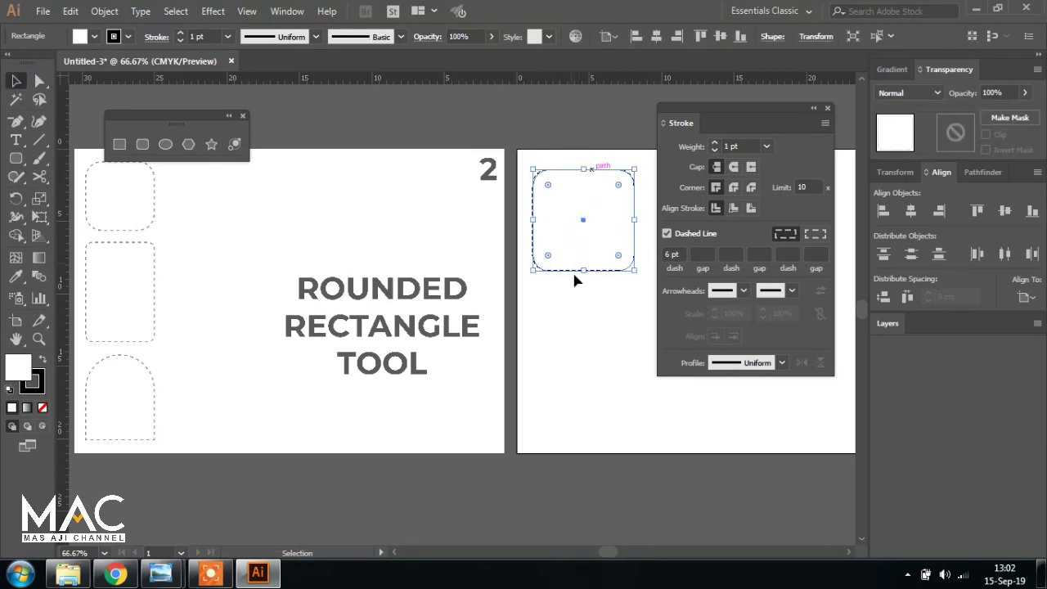
scroll(584, 266, "up", 1)
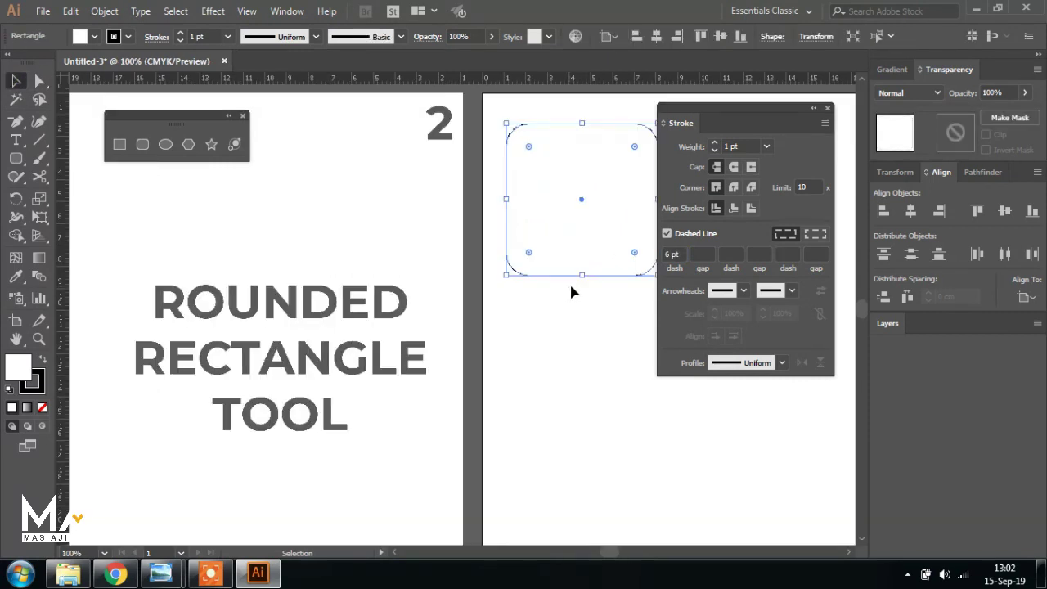
left_click(547, 363)
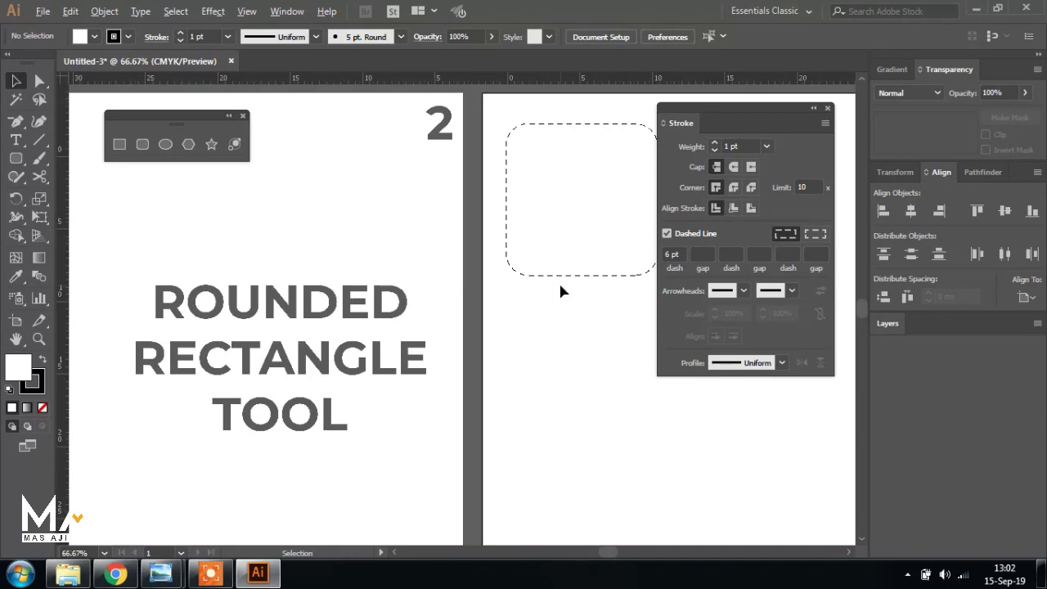
scroll(559, 281, "down", 1, "alt")
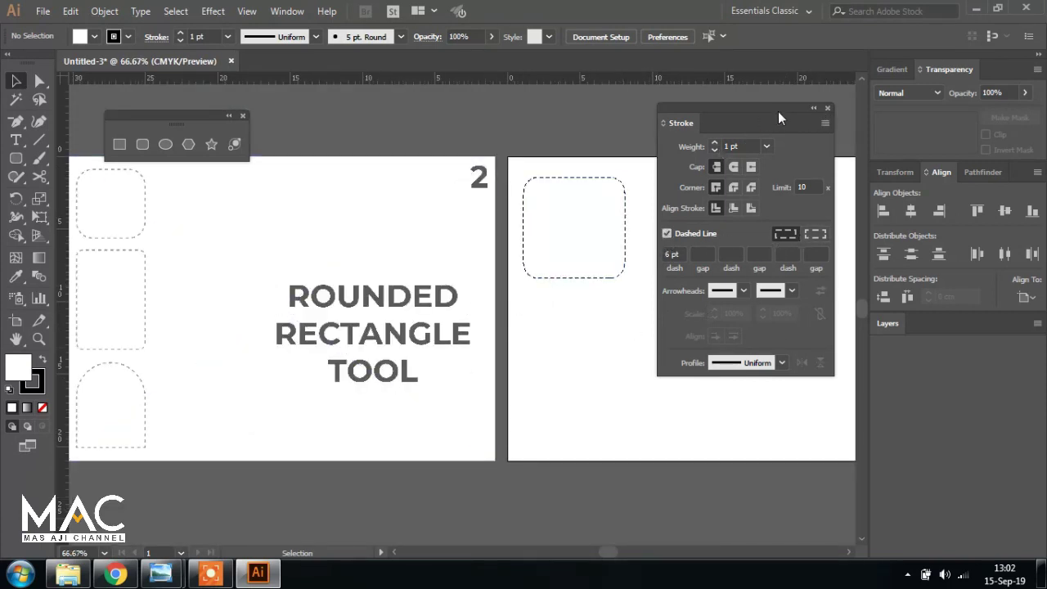
left_click_drag(778, 112, 825, 129)
left_click(142, 144)
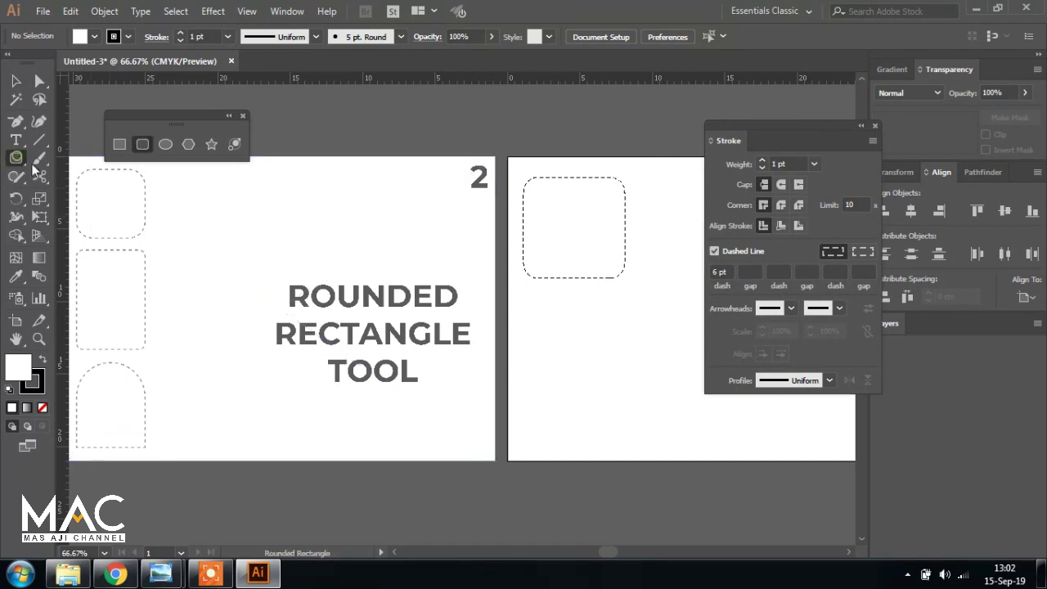
- Draw a tall rectangle below the square and round its top corners into a full arch
left_click_drag(527, 291, 624, 425)
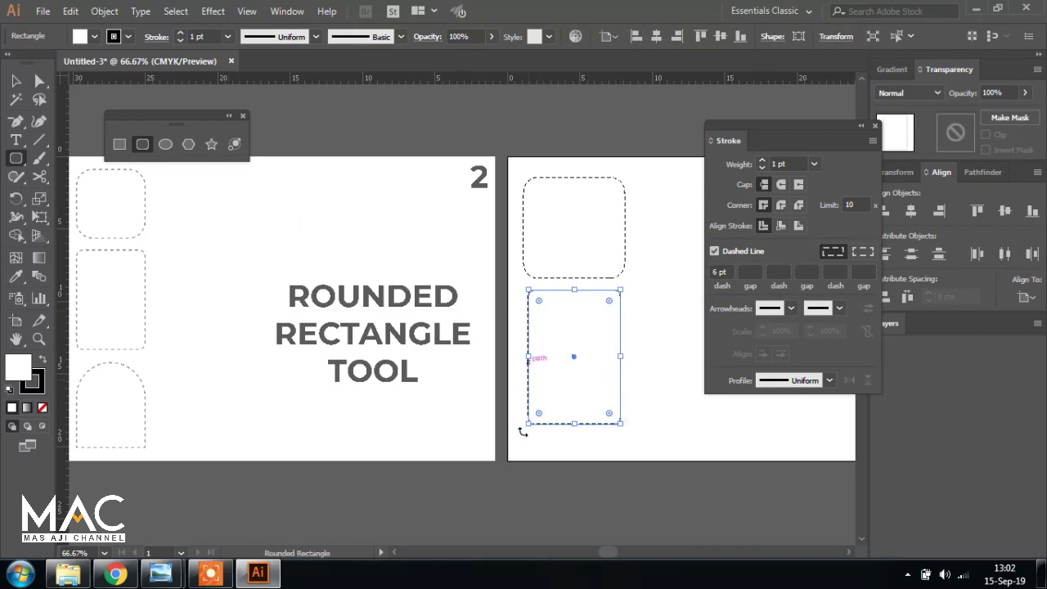
left_click(39, 80)
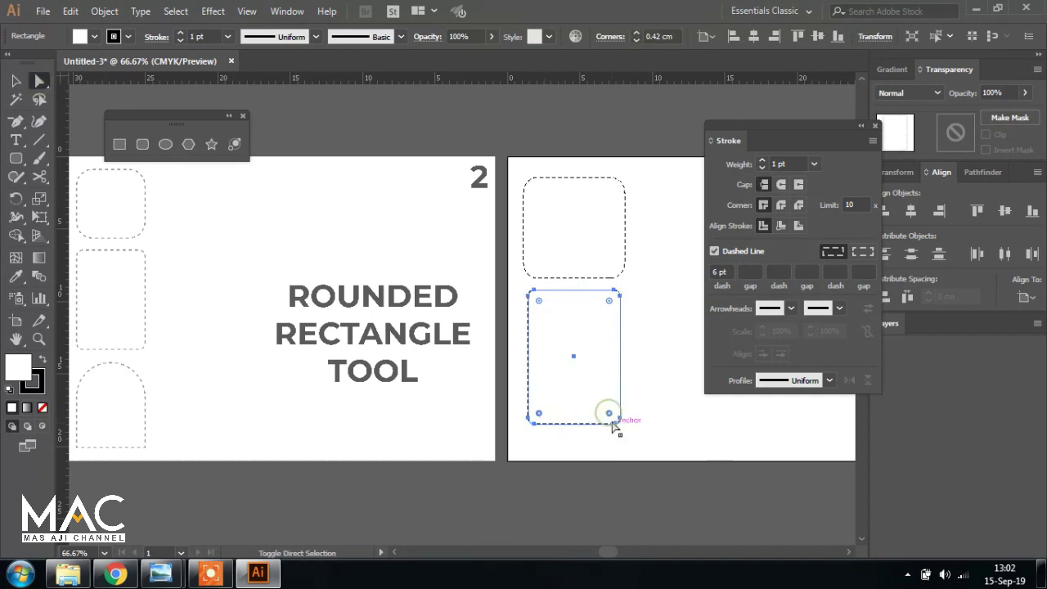
left_click_drag(610, 417, 626, 440)
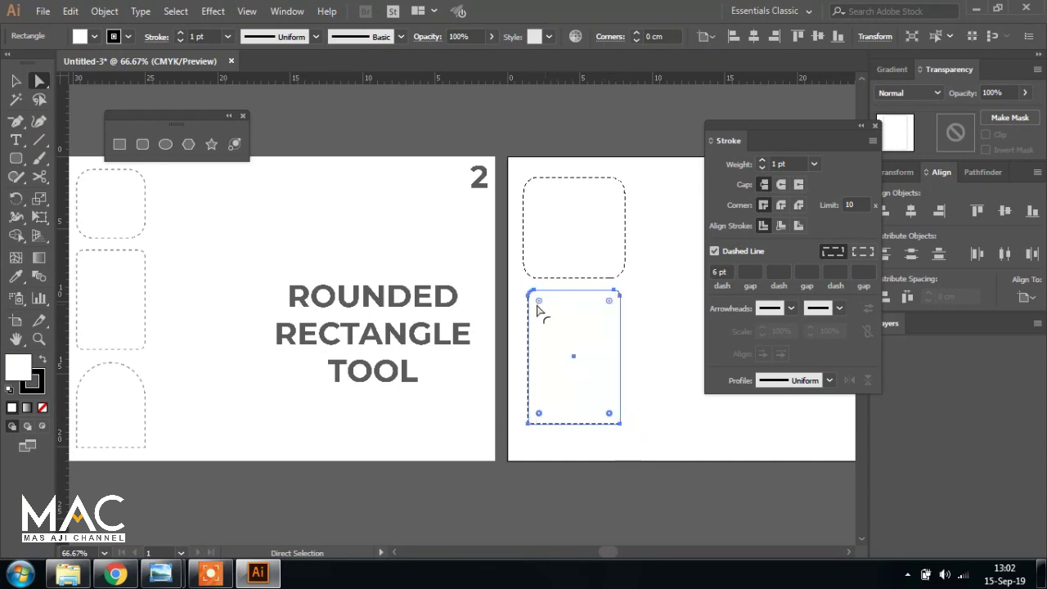
left_click(663, 327)
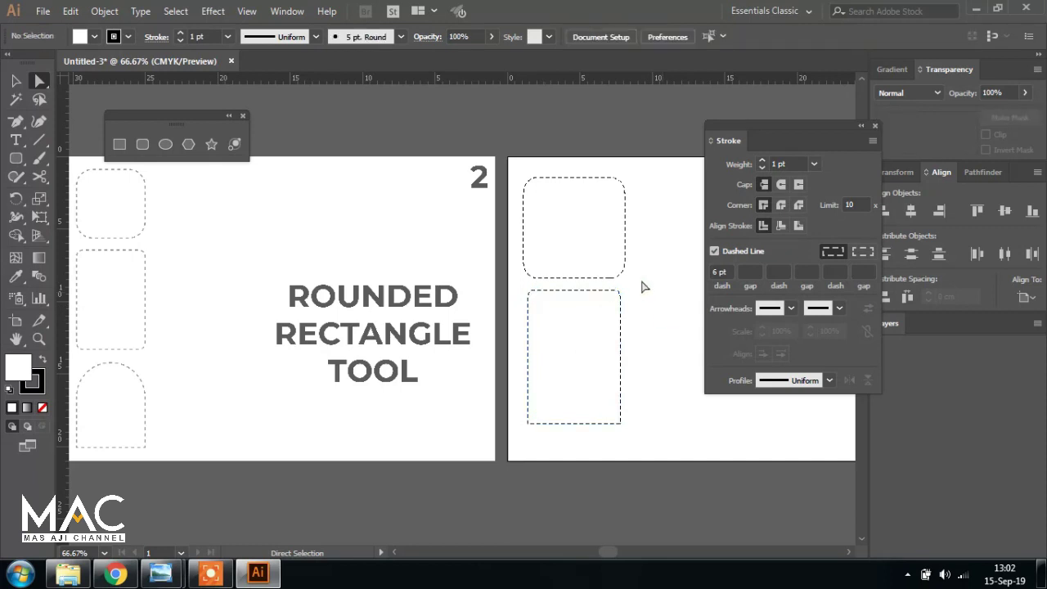
left_click(601, 291)
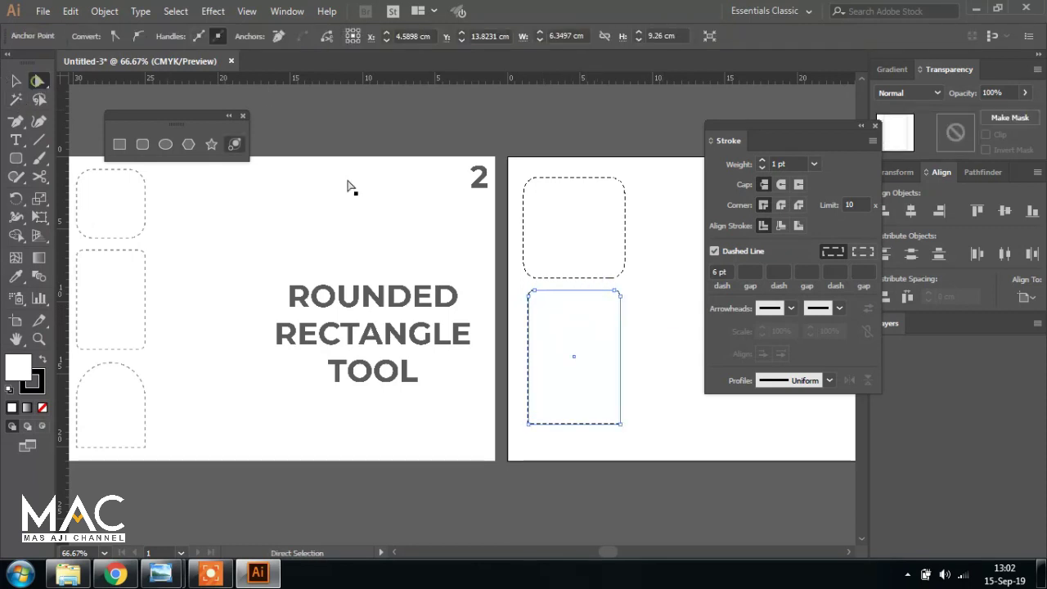
left_click(575, 360)
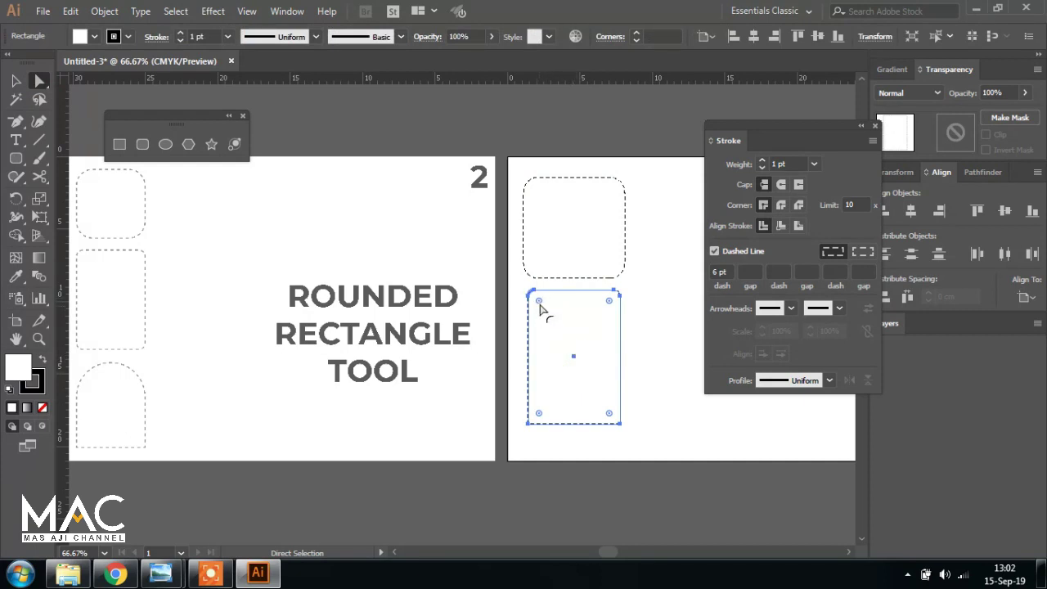
left_click(539, 302)
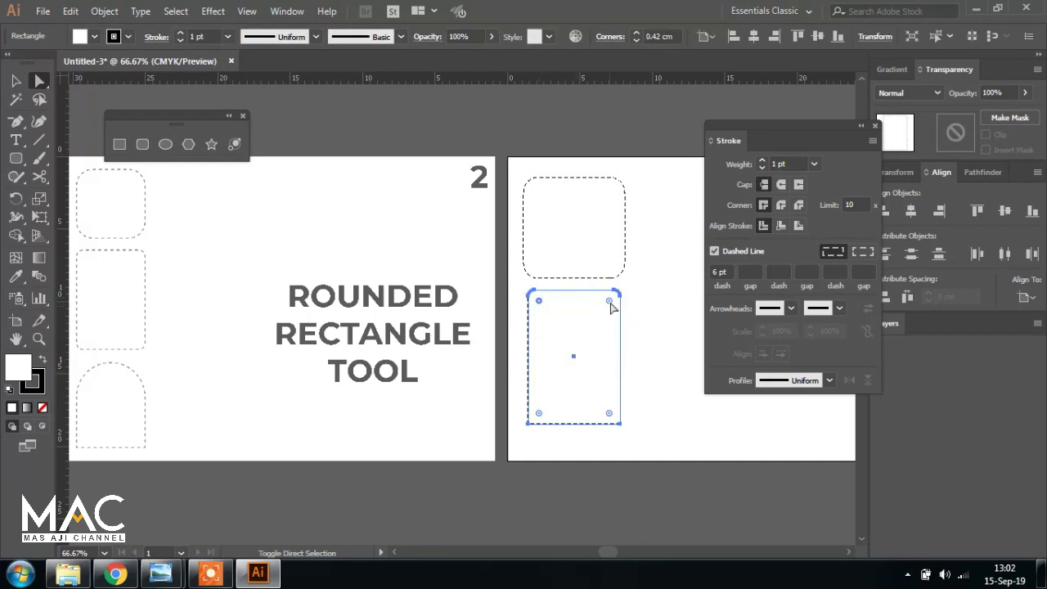
left_click_drag(609, 304, 600, 313)
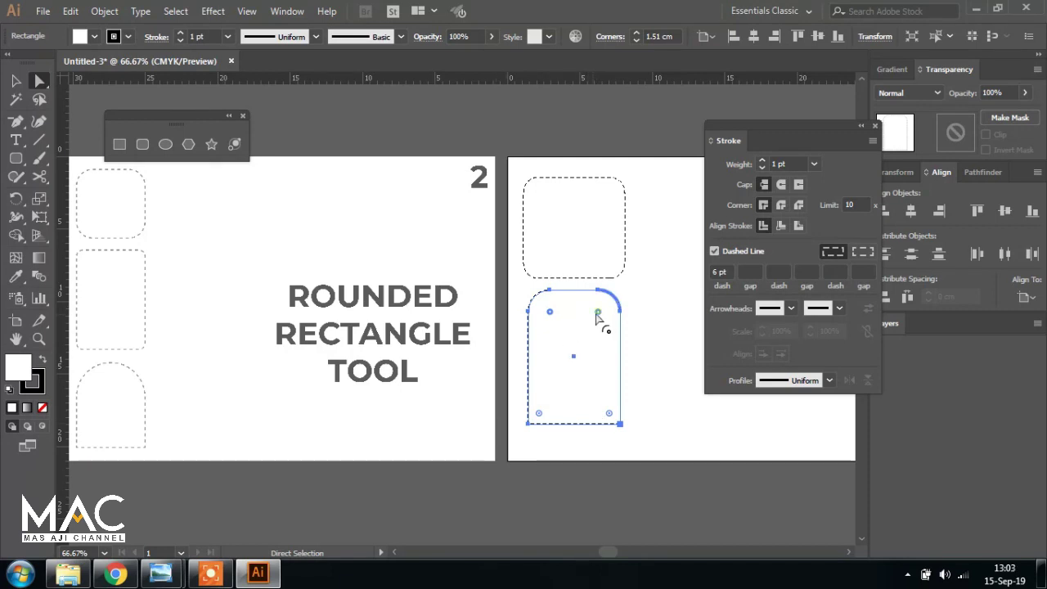
left_click_drag(598, 313, 572, 341)
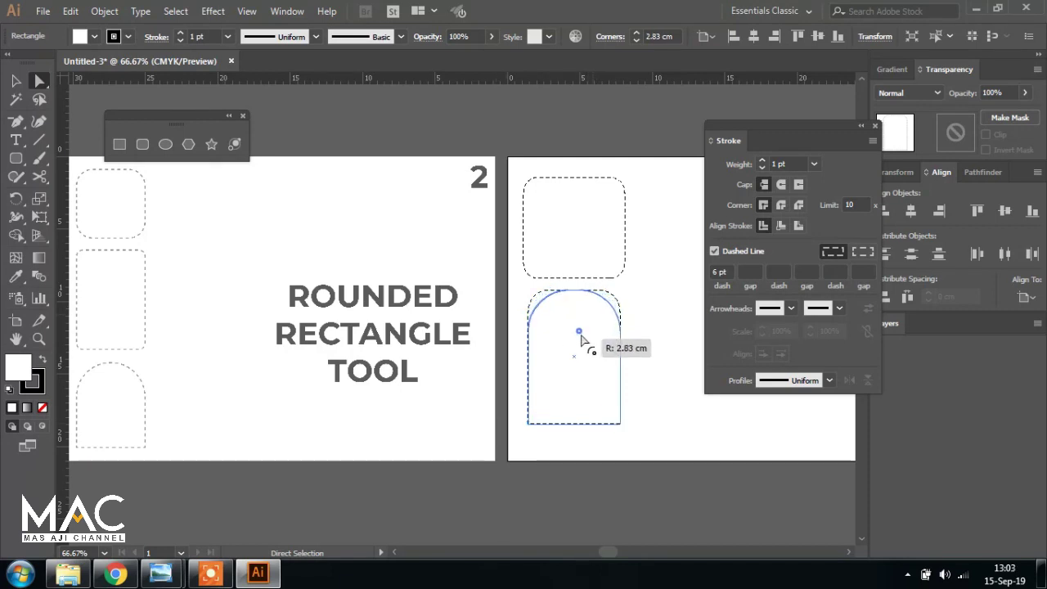
left_click(16, 80)
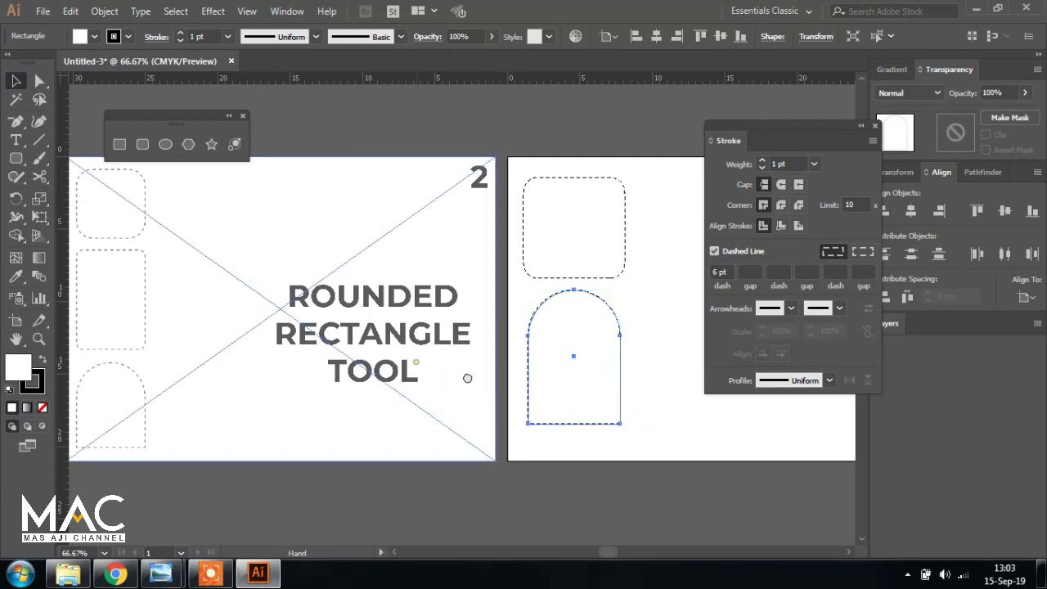
- Delete the Rounded Rectangle Tool slide and bring MATERI-03 from the PART 8 folder into Illustrator
left_click_drag(418, 363, 484, 374)
left_click(257, 217)
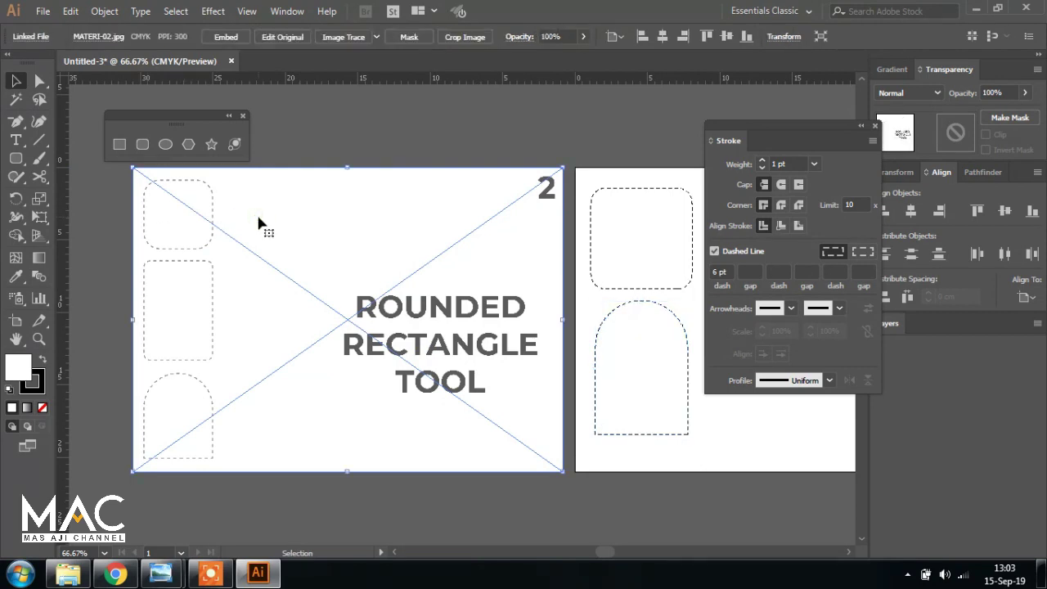
key("Delete")
left_click_drag(603, 279, 482, 279)
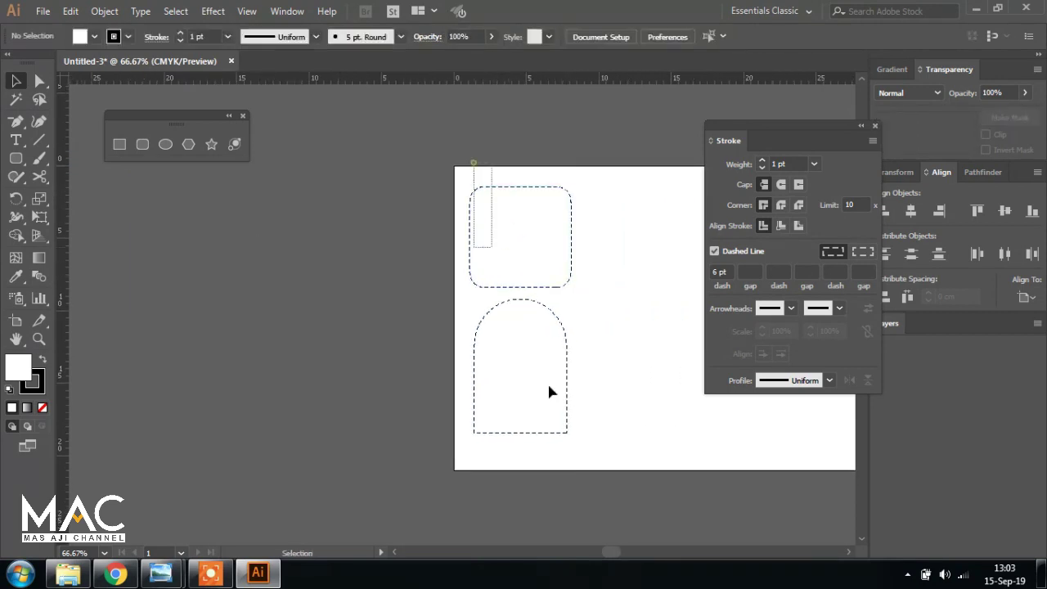
left_click(68, 572)
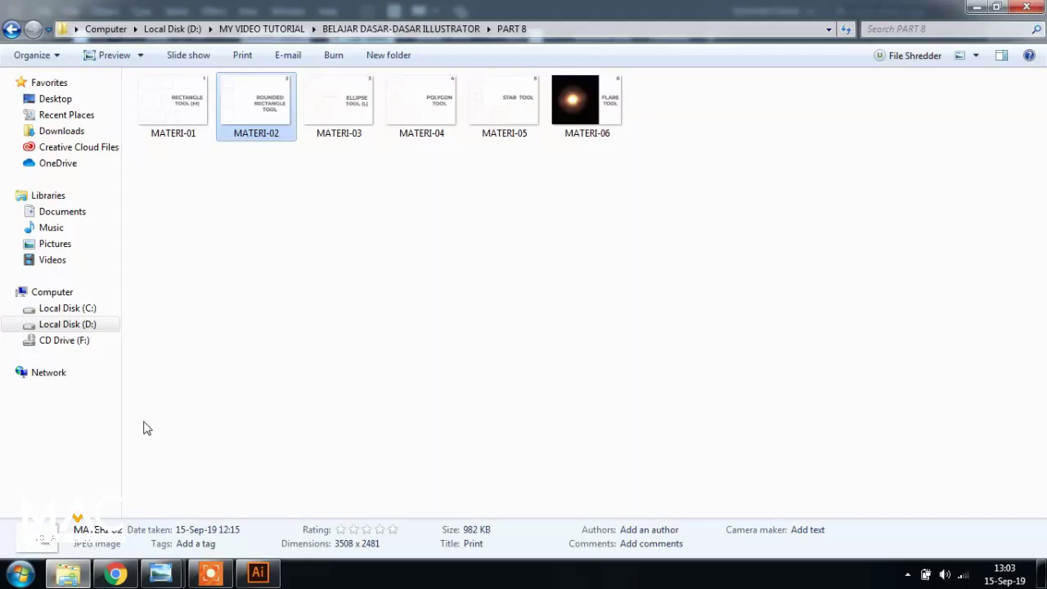
left_click(347, 106)
left_click_drag(353, 111, 383, 280)
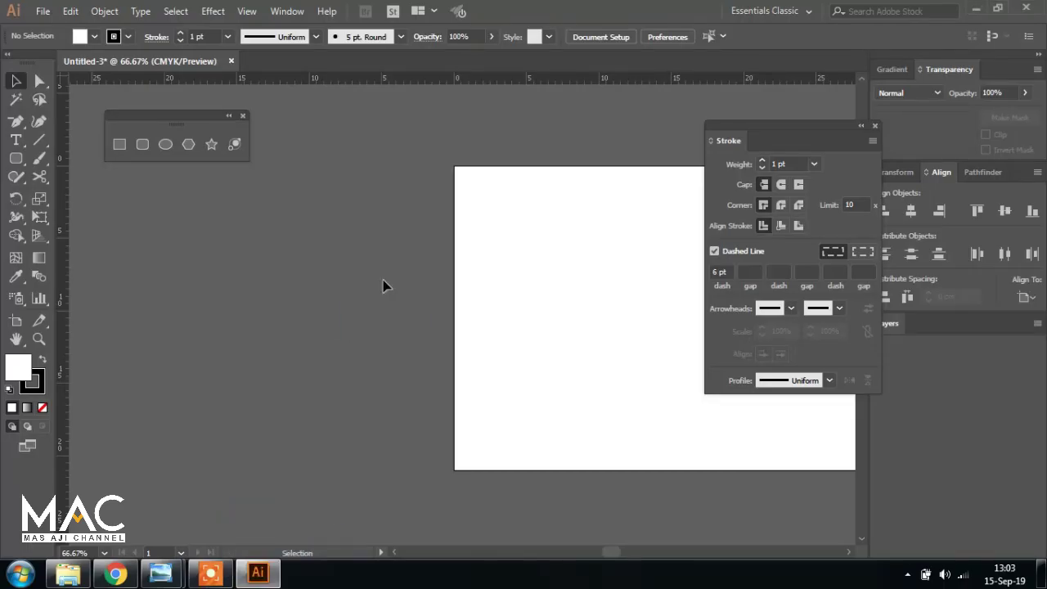
- Place the Ellipse Tool slide on the left artboard and switch the stroke from dashed to solid
left_click_drag(402, 231, 253, 269)
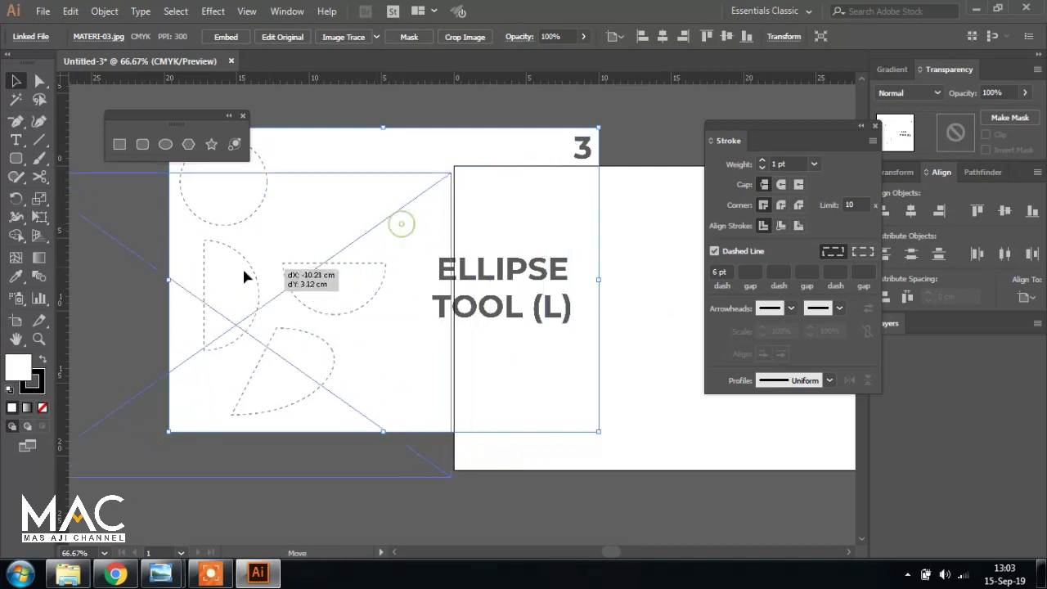
left_click(471, 144)
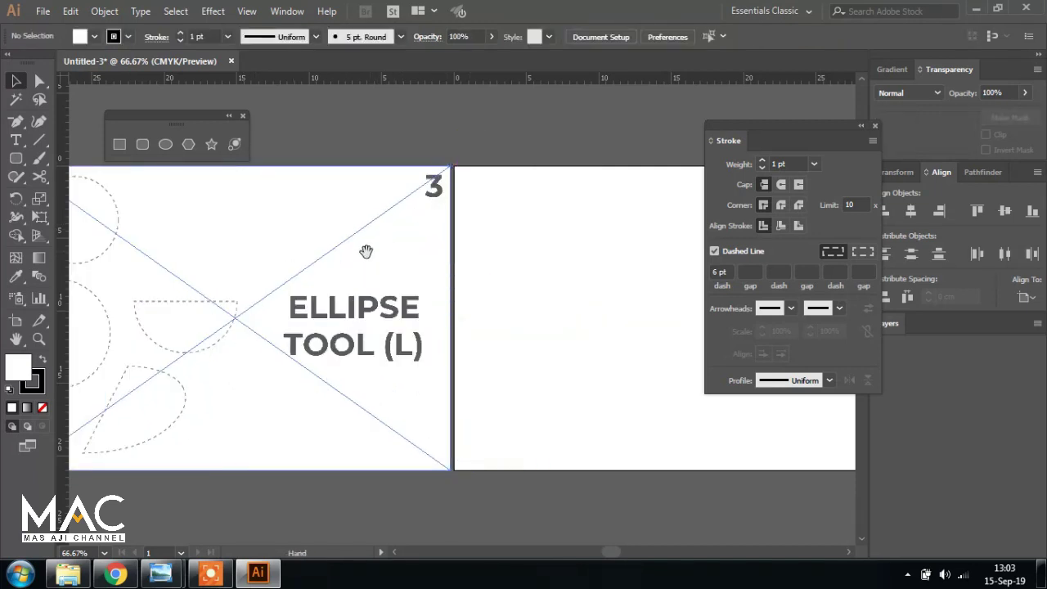
left_click_drag(362, 245, 395, 237)
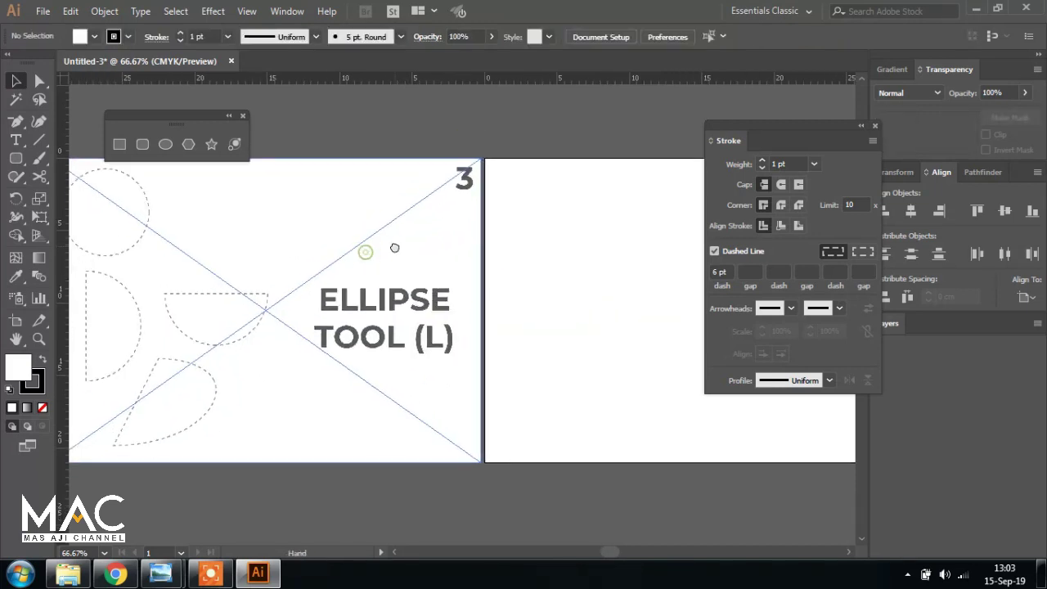
left_click(714, 251)
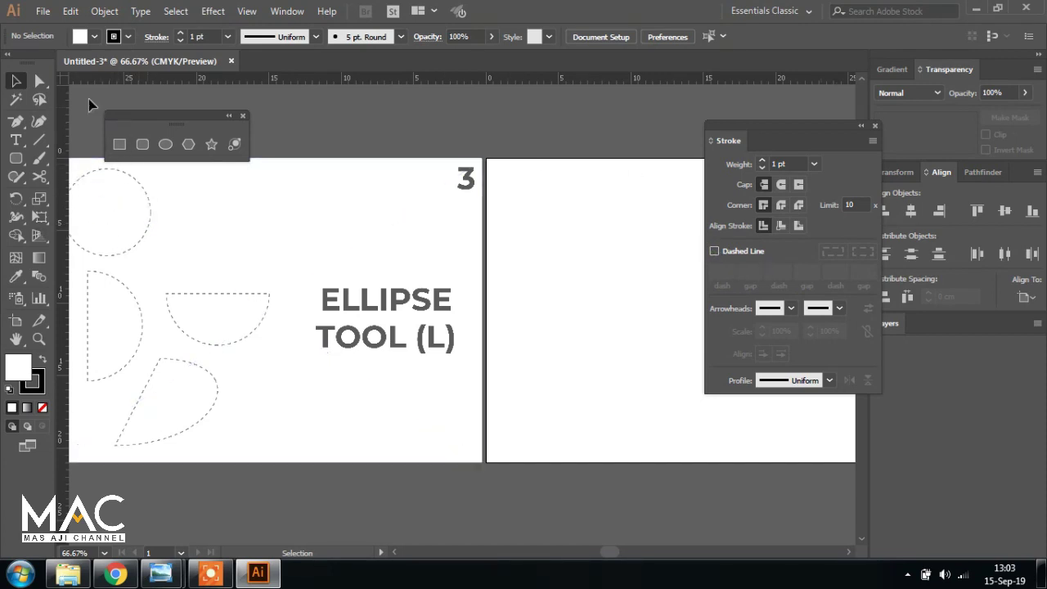
left_click(165, 146)
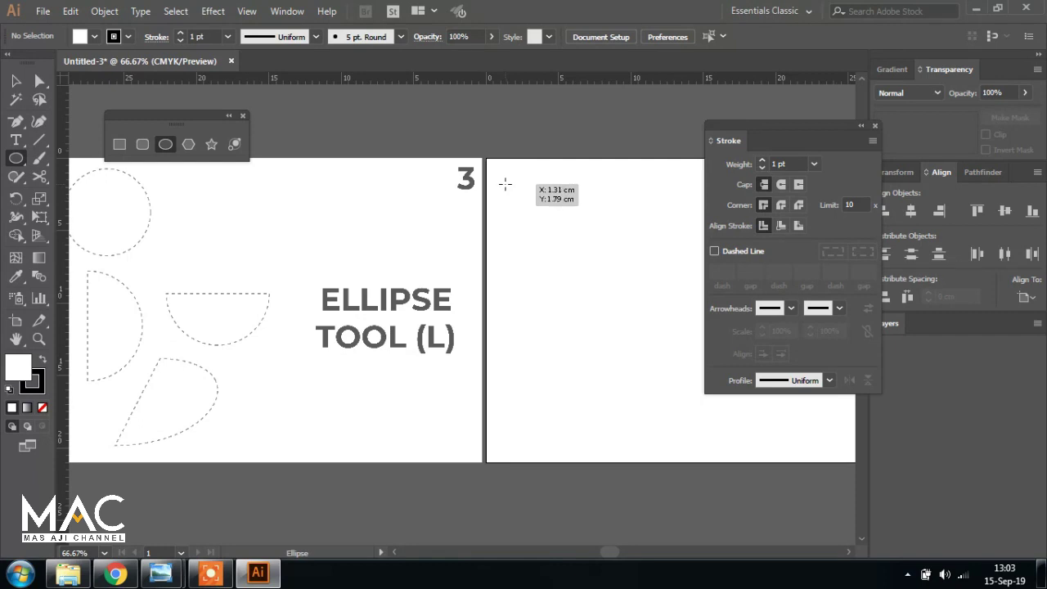
- Draw a circle on the right artboard and move it up above the page
left_click_drag(505, 185, 601, 316)
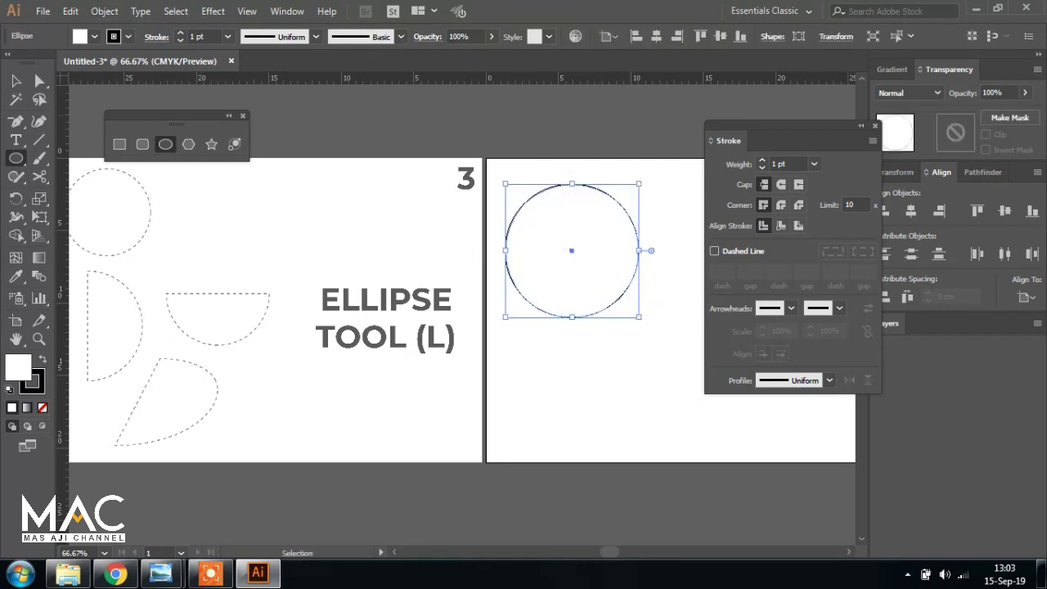
key("v")
left_click(575, 130)
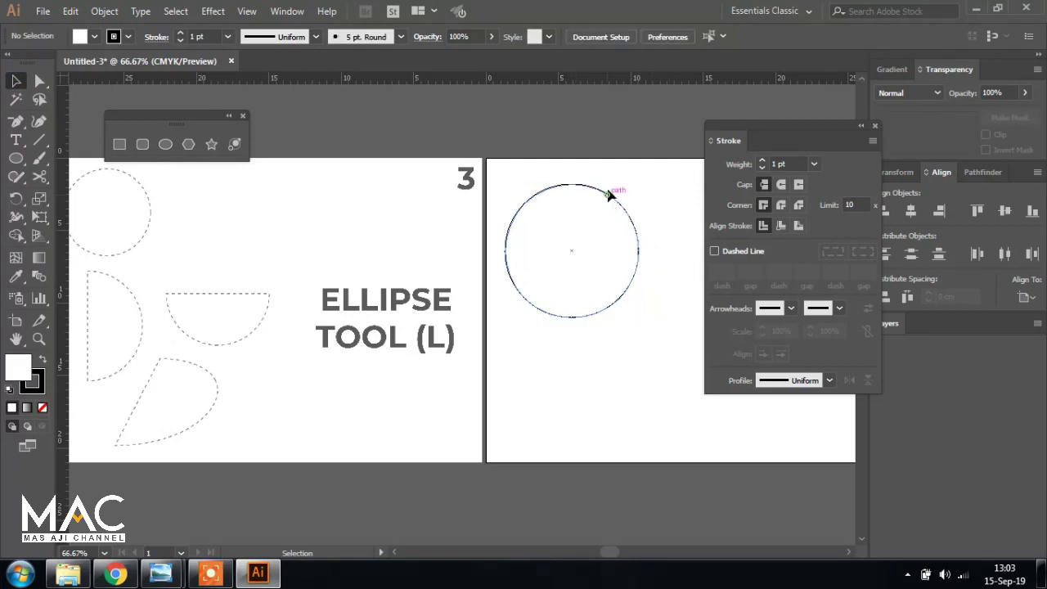
left_click_drag(614, 200, 598, 129)
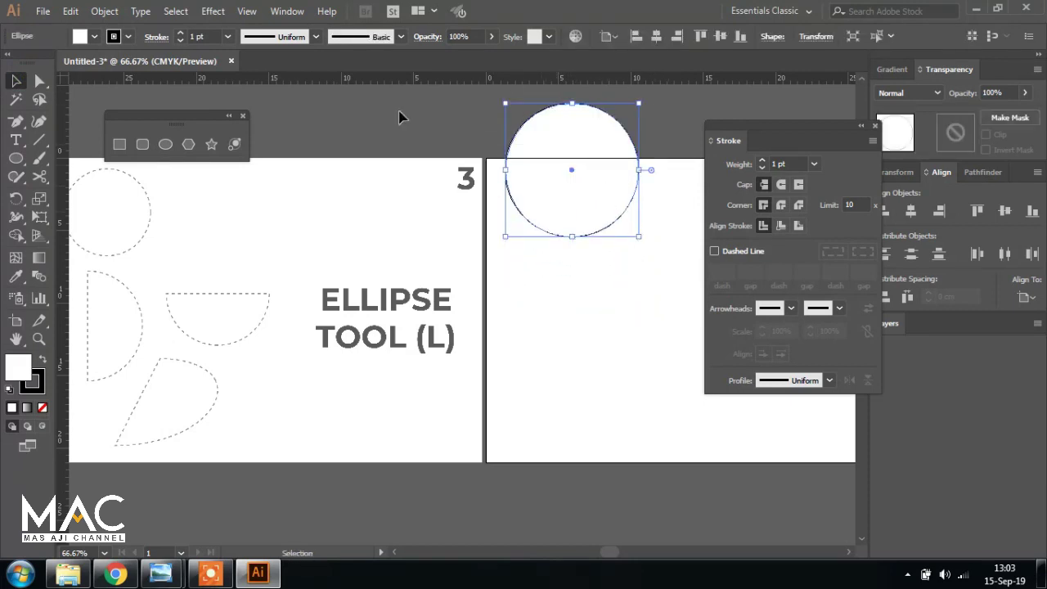
- Draw and delete a trial wide ellipse, then move the circle back onto the artboard
left_click(15, 158)
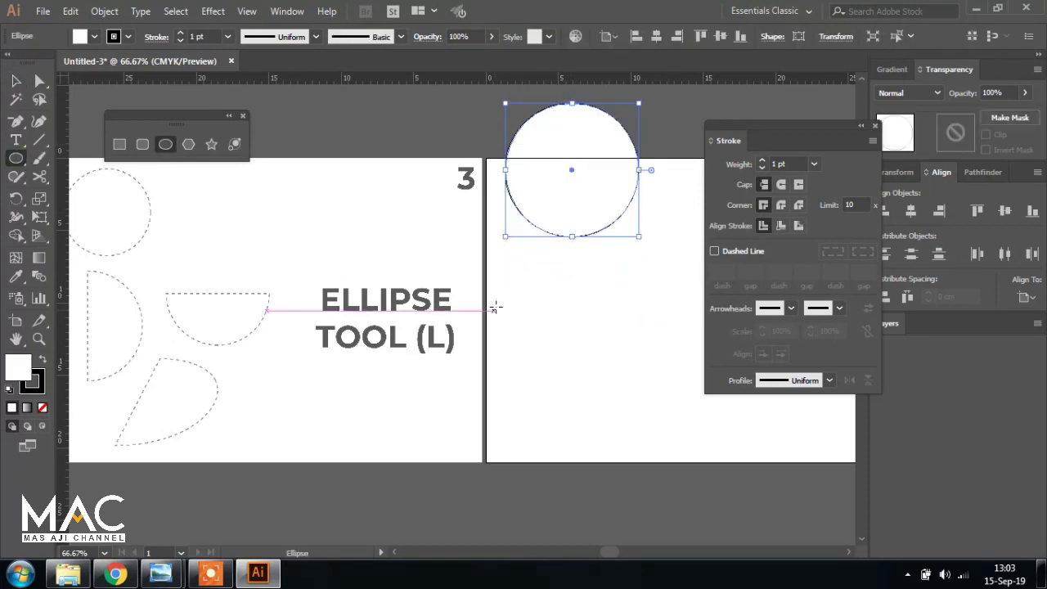
left_click_drag(506, 283, 610, 396)
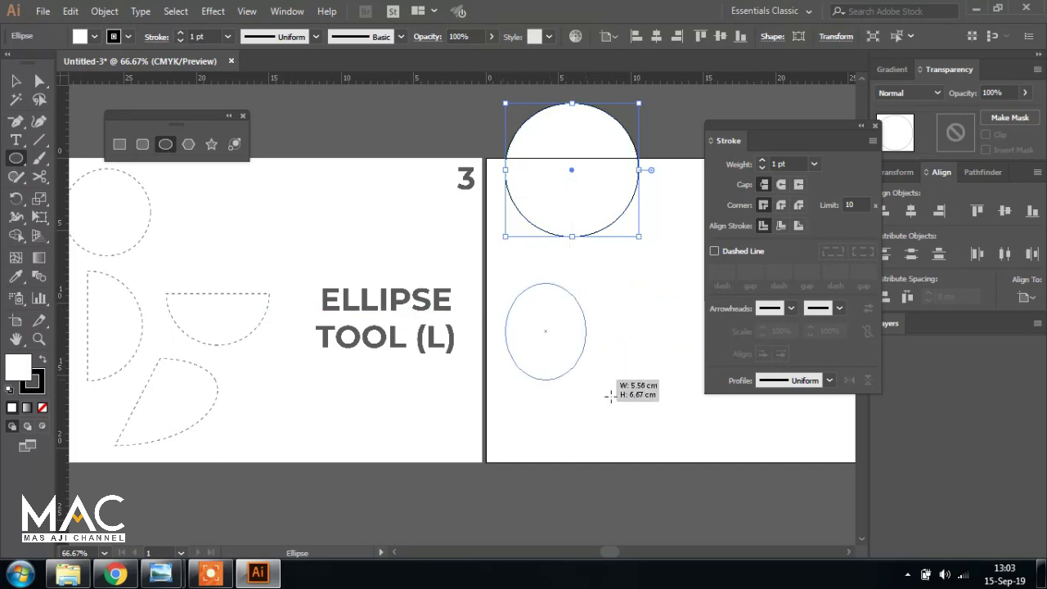
mouse_move(609, 396)
left_mouse_down()
mouse_move(615, 371)
mouse_move(684, 373)
mouse_move(633, 363)
mouse_move(674, 387)
mouse_move(705, 384)
left_mouse_up()
left_click(16, 81)
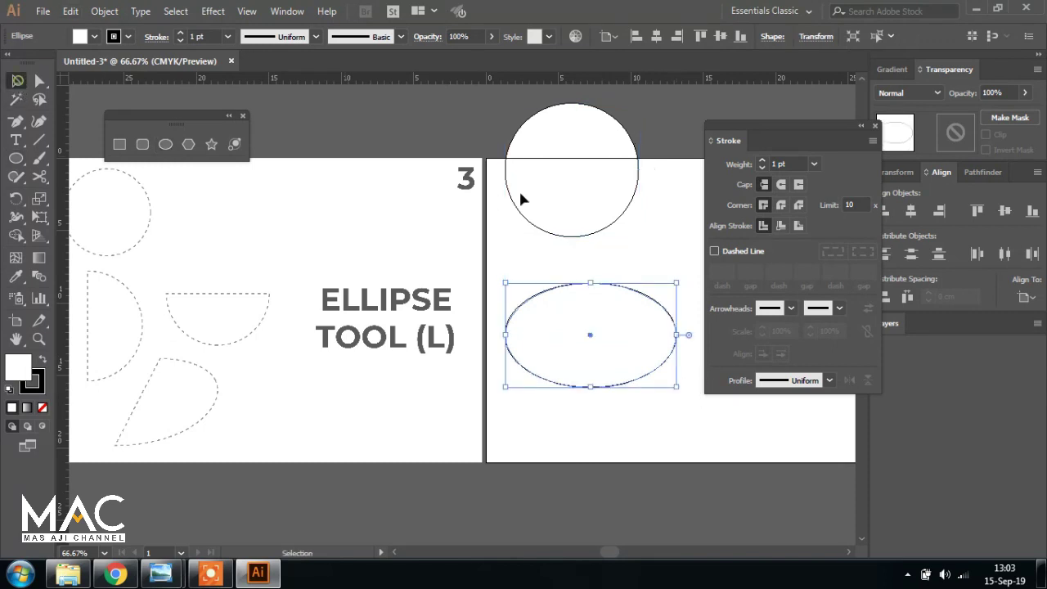
left_click(496, 105)
left_click(646, 295)
key("Delete")
left_click_drag(582, 191, 584, 314)
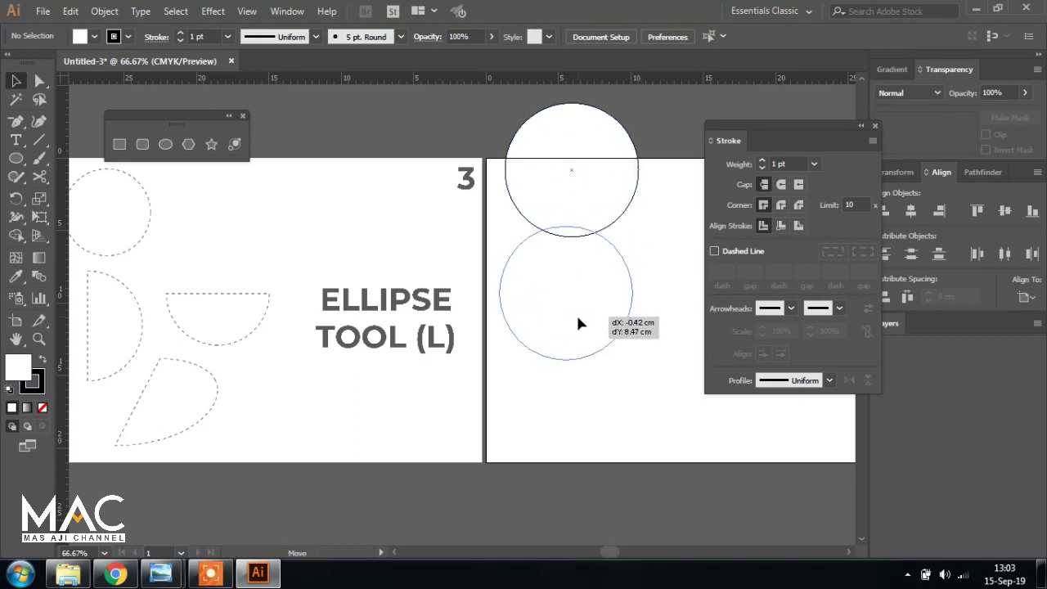
- Remove the circle's left anchor and collapse its handles to form a flat-edged half-circle
left_click(17, 122)
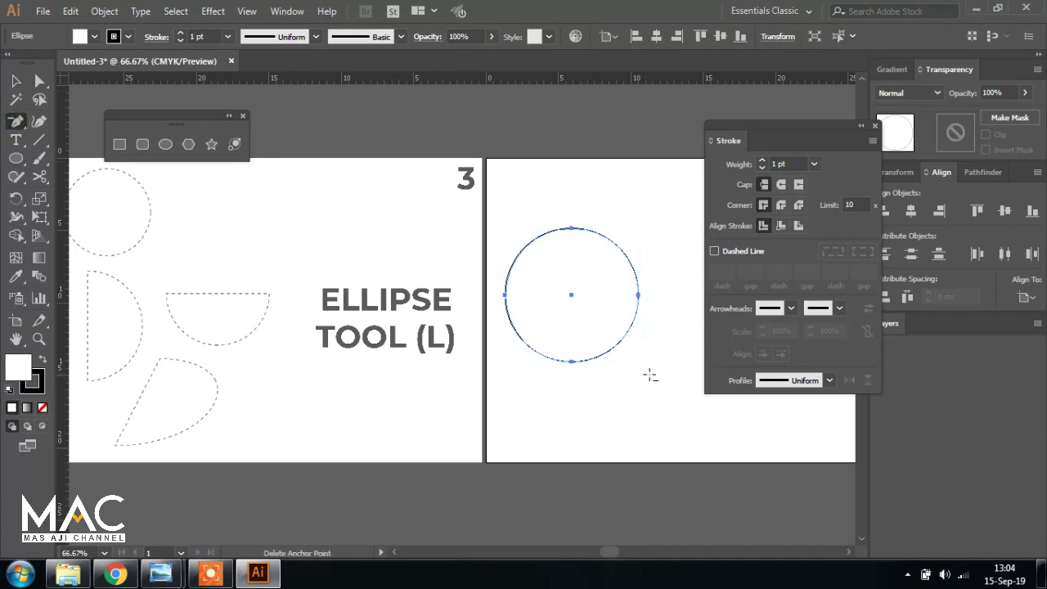
left_click(505, 295)
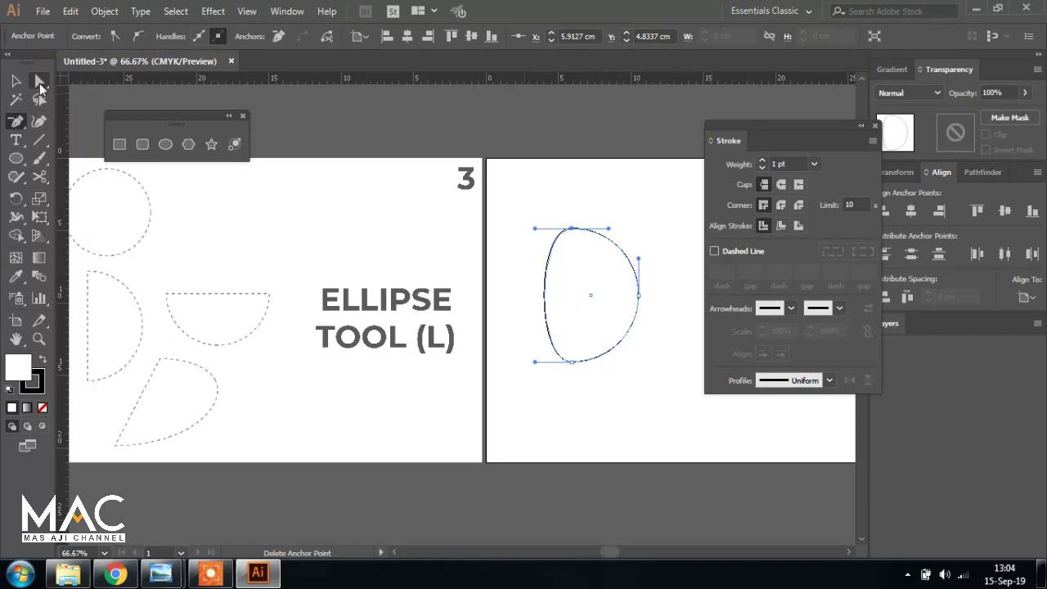
left_click(40, 85)
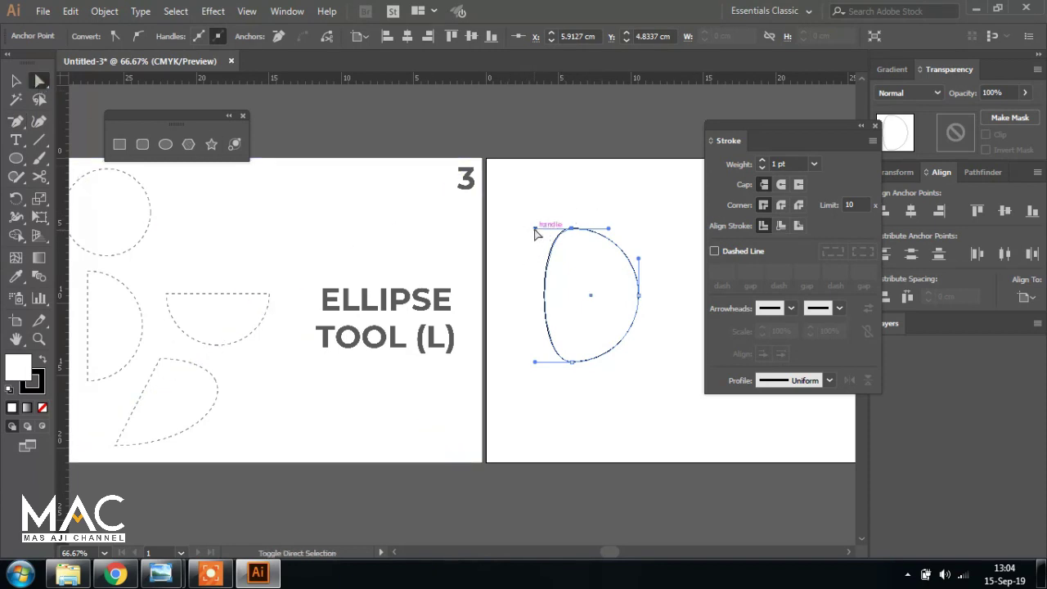
left_click_drag(535, 230, 576, 235)
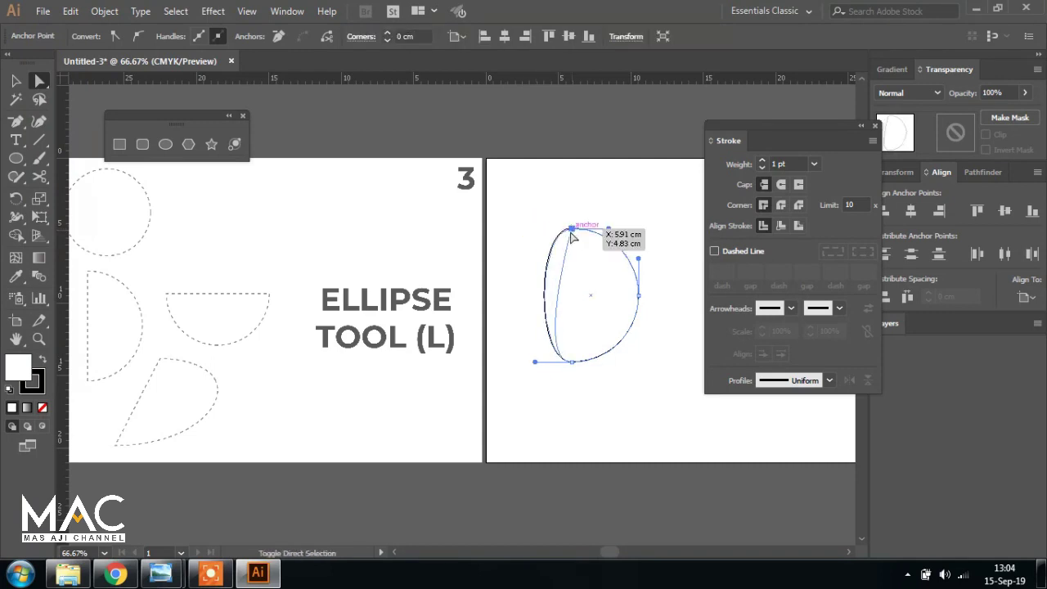
left_click_drag(574, 233, 572, 229)
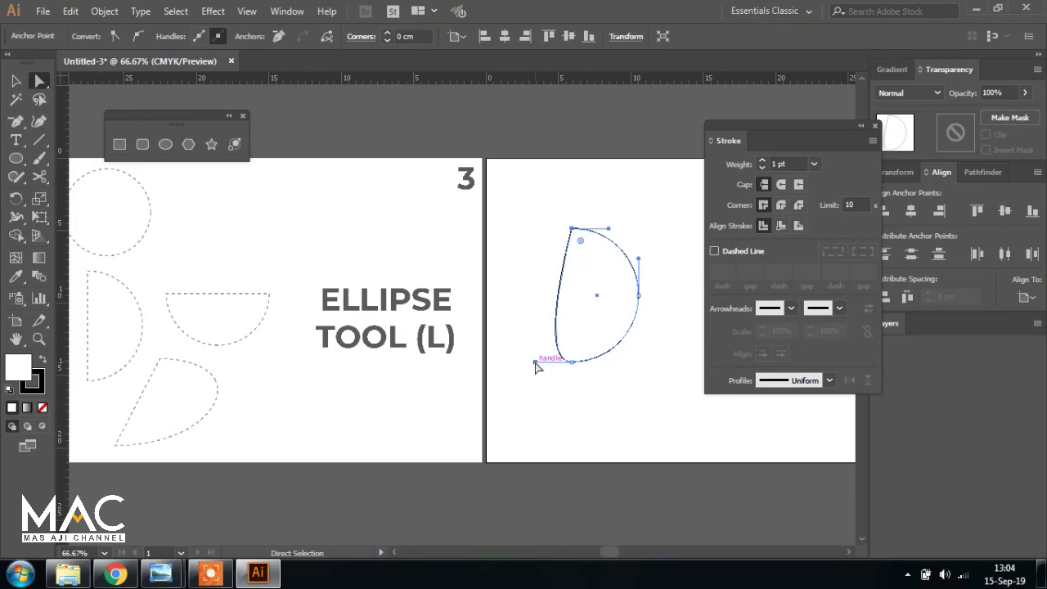
left_click_drag(535, 363, 574, 362)
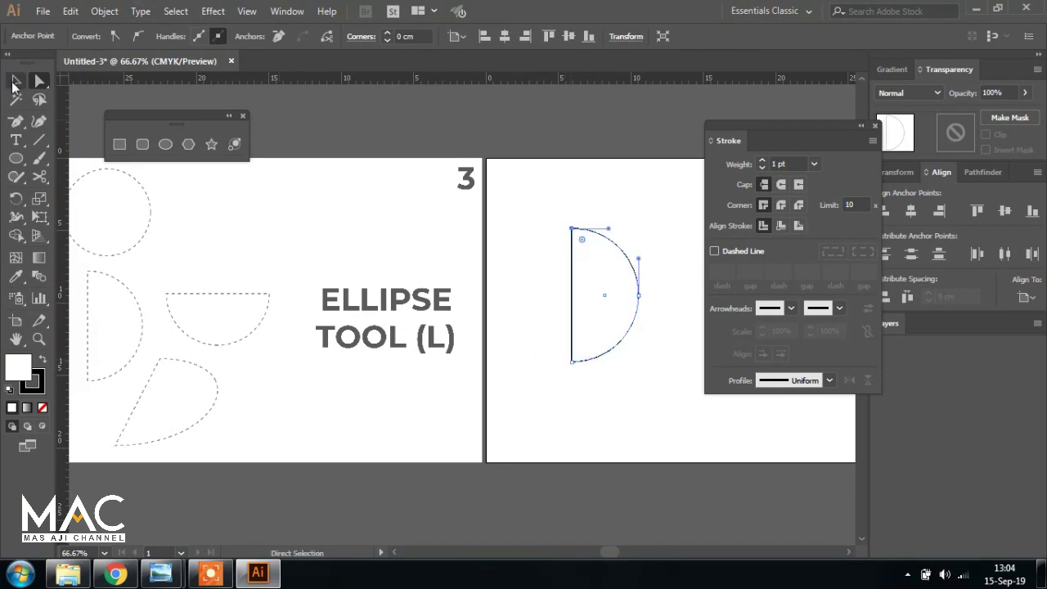
- Try a freehand rotation of the half-circle, then undo it
key("v")
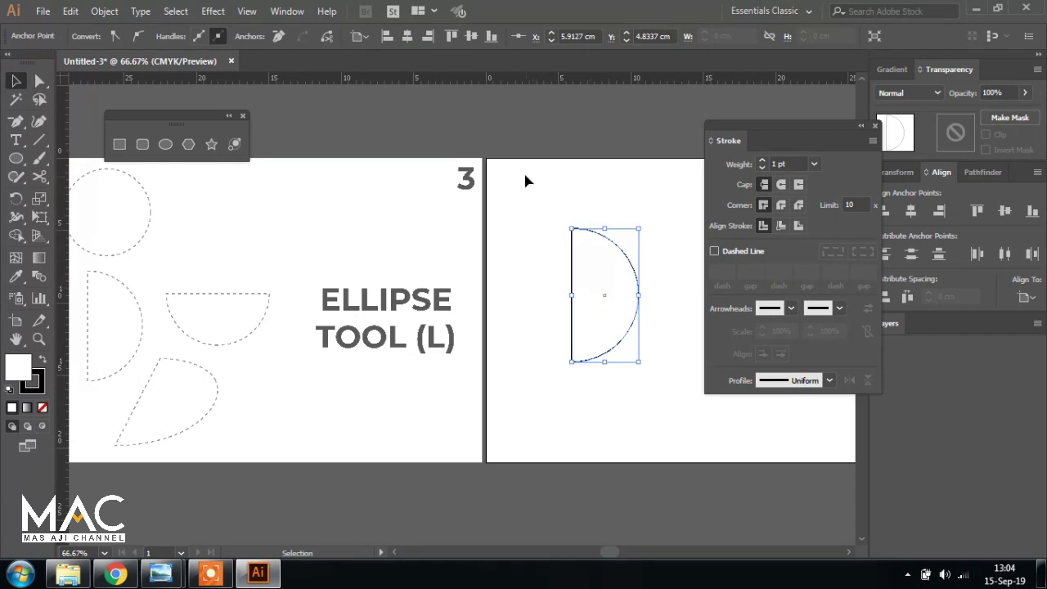
left_click(526, 176)
left_click(608, 243)
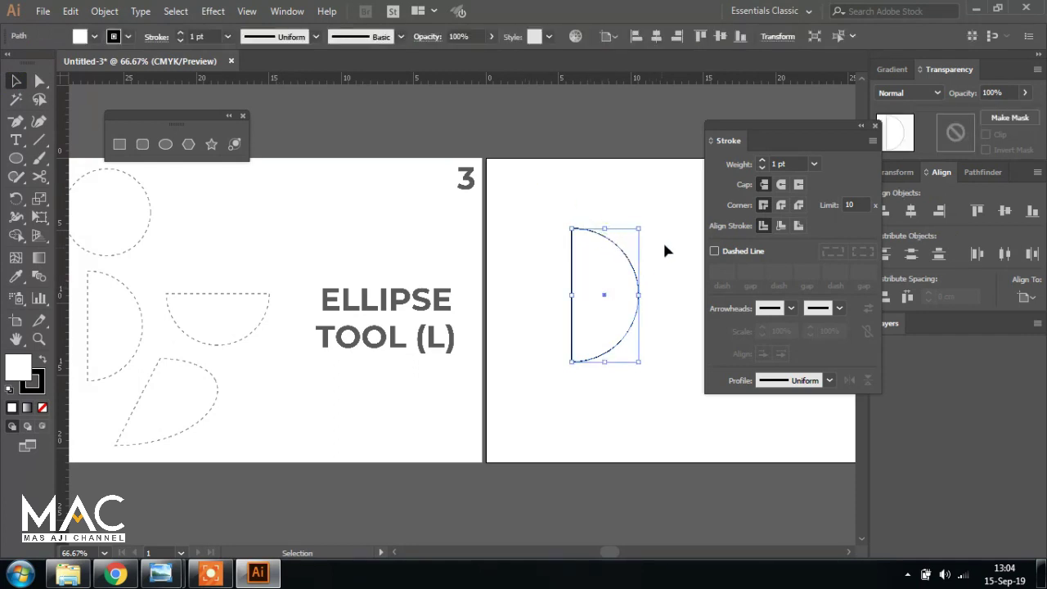
left_click_drag(650, 231, 653, 322)
left_click(579, 178)
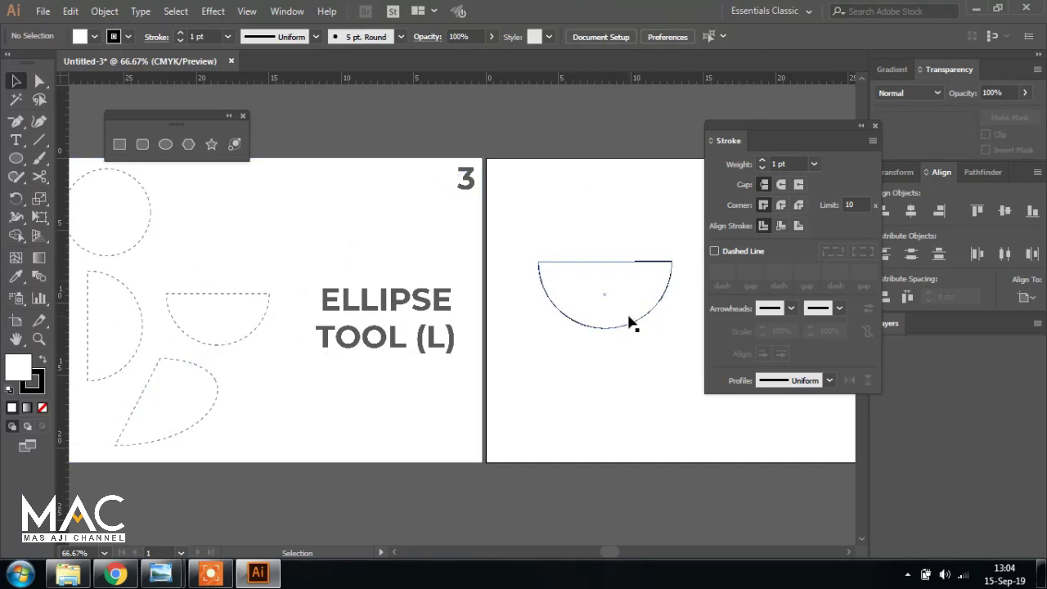
key("ctrl+z")
key("ctrl+z")
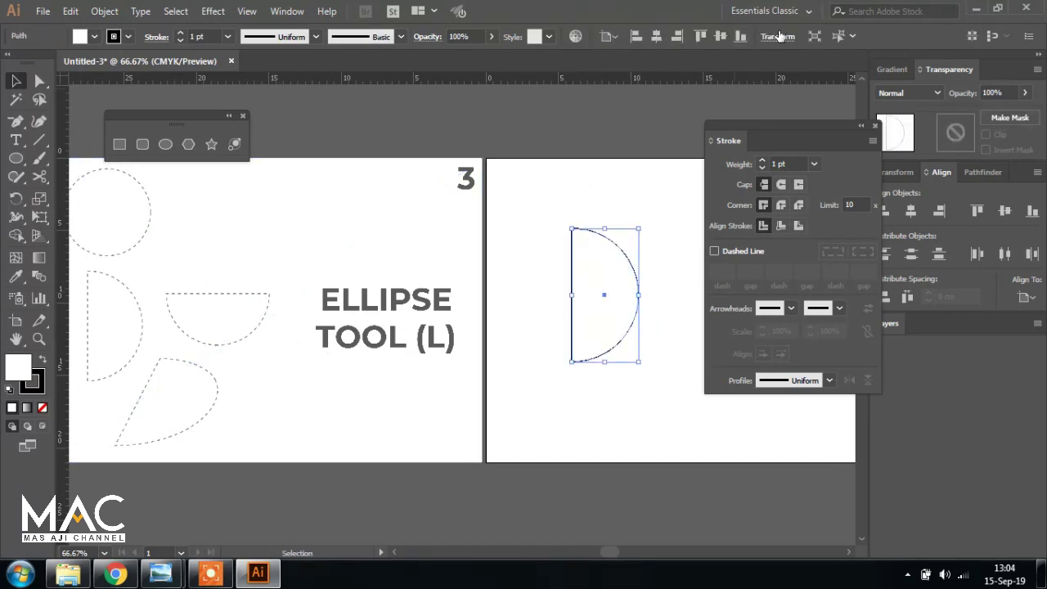
- Rotate the half-circle 45° via Transform settings, undo, then rotate it into an upward dome
left_click(778, 36)
left_click(672, 101)
type("45")
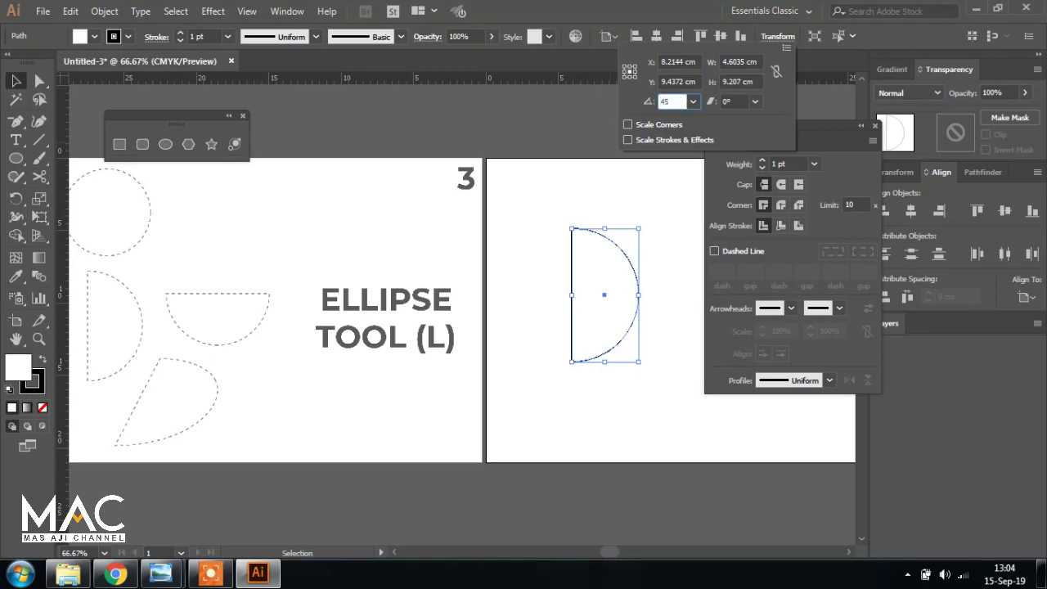
key("Return")
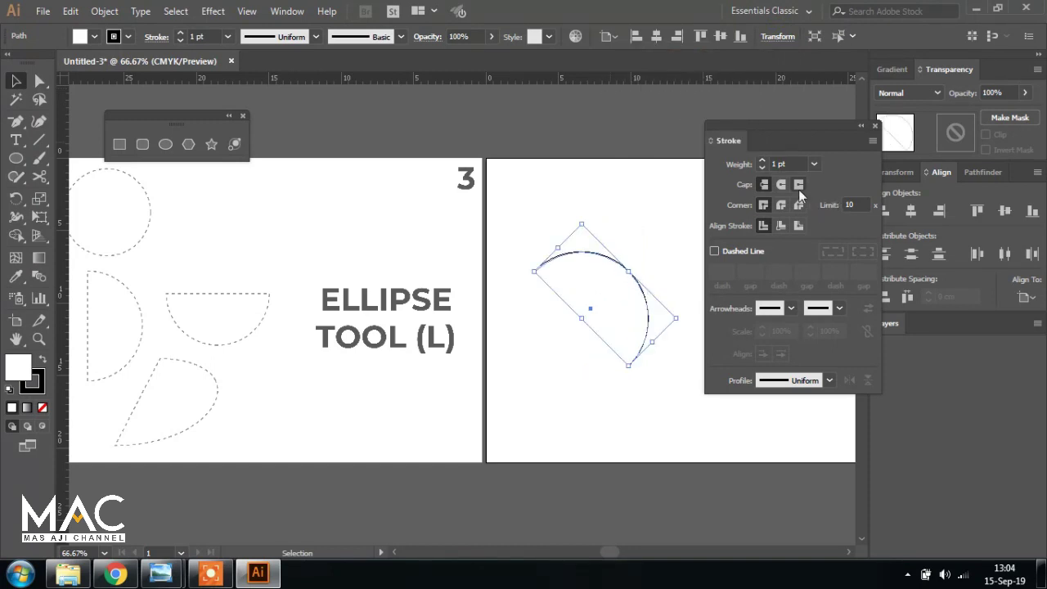
key("ctrl+z")
left_click(774, 38)
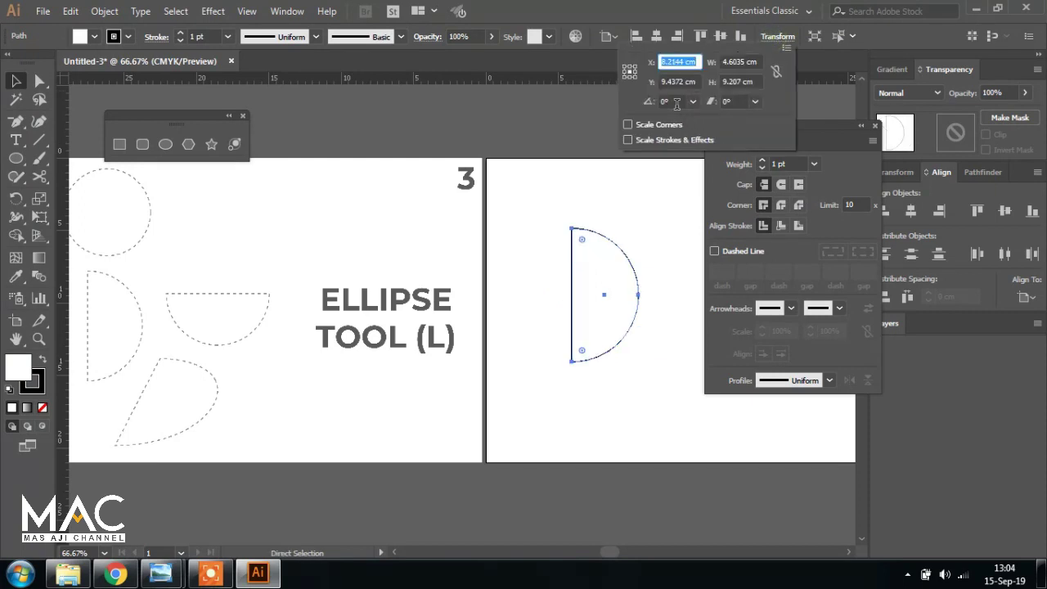
double_click(672, 102)
key("Return")
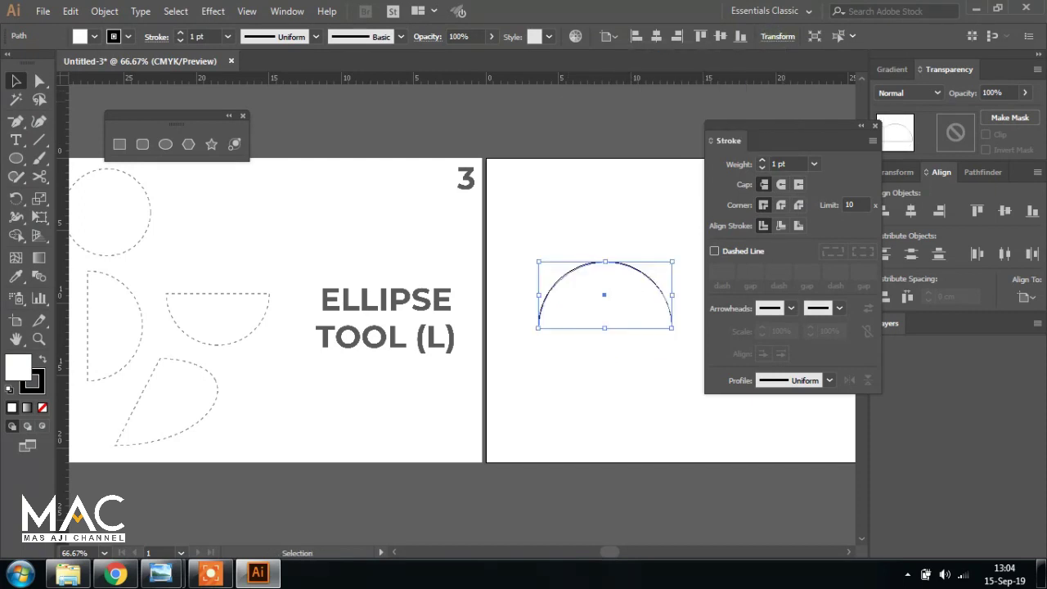
- Undo the dome rotation so the half-circle faces right, and move it down and left
left_click(568, 228)
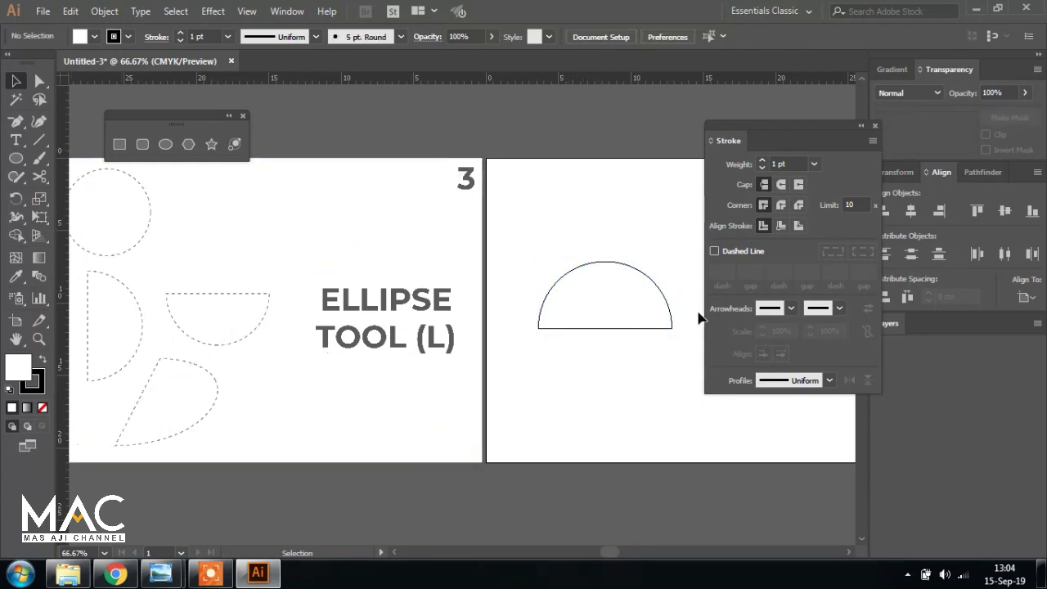
key("a")
key("ctrl+z")
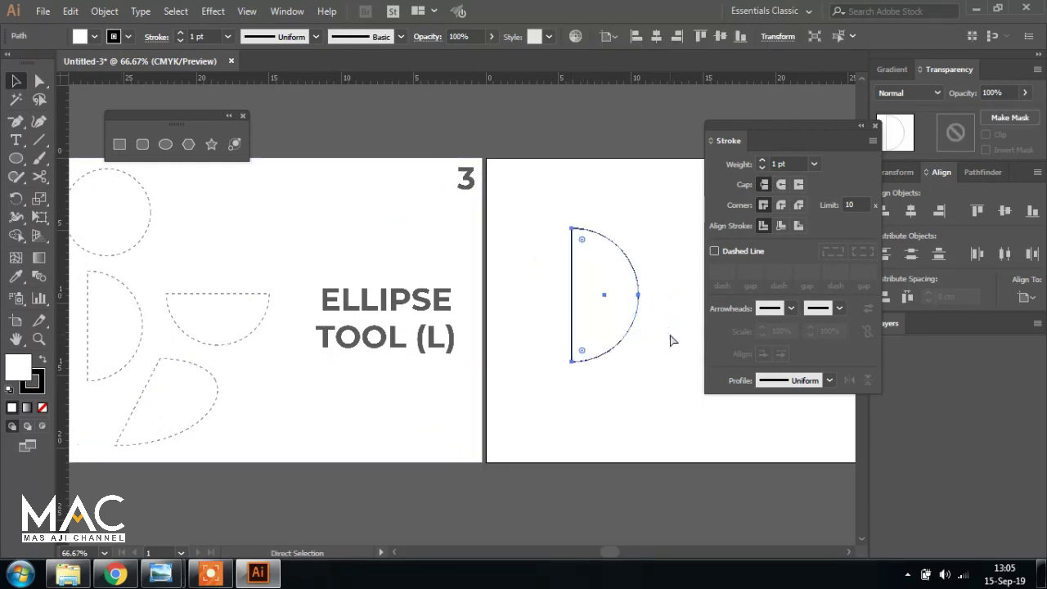
left_click(609, 250)
left_click_drag(617, 258, 574, 318)
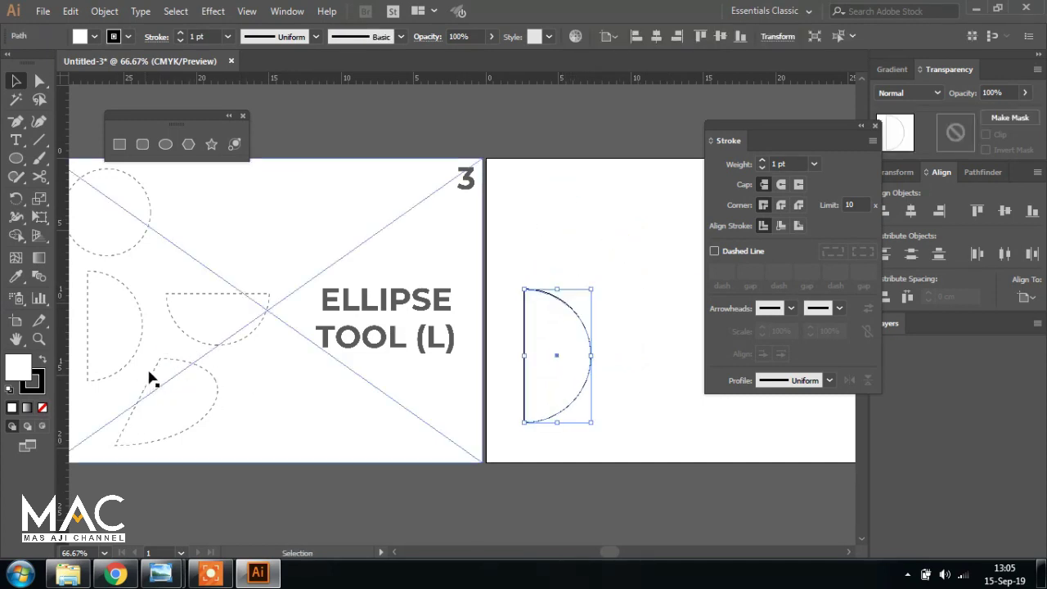
left_click(46, 223)
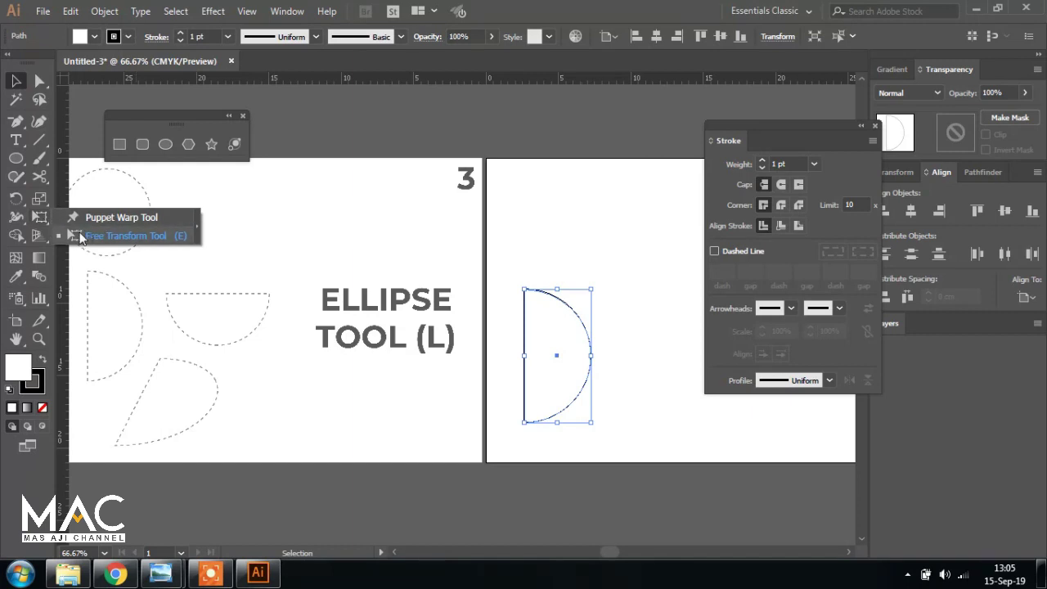
- Free-distort the half-circle into a slanted wedge and move it to the lower left
left_click(143, 244)
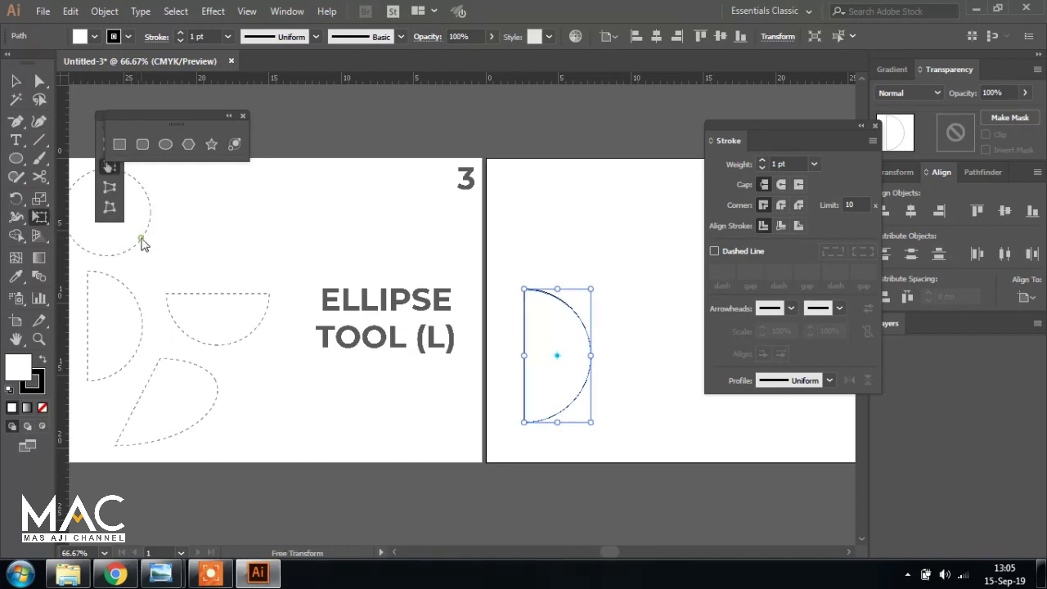
left_click_drag(117, 108, 186, 104)
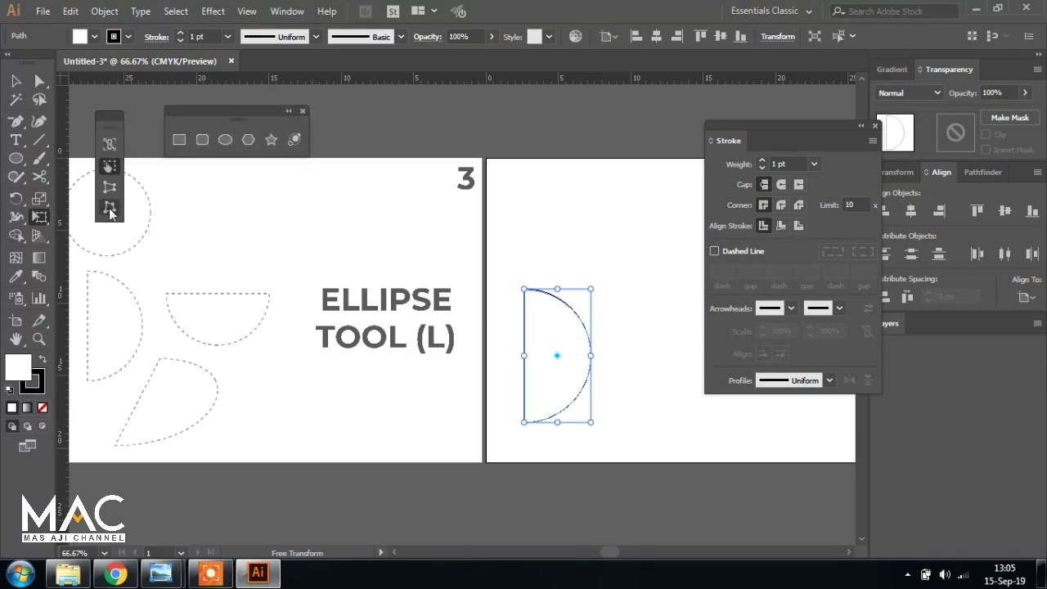
left_click(110, 210)
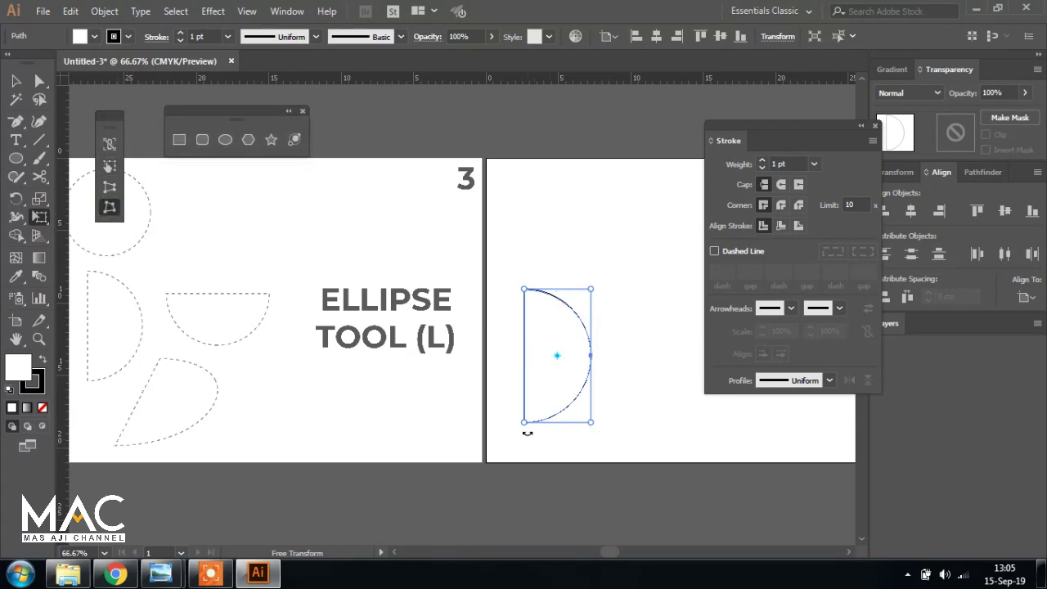
left_click_drag(523, 423, 430, 431)
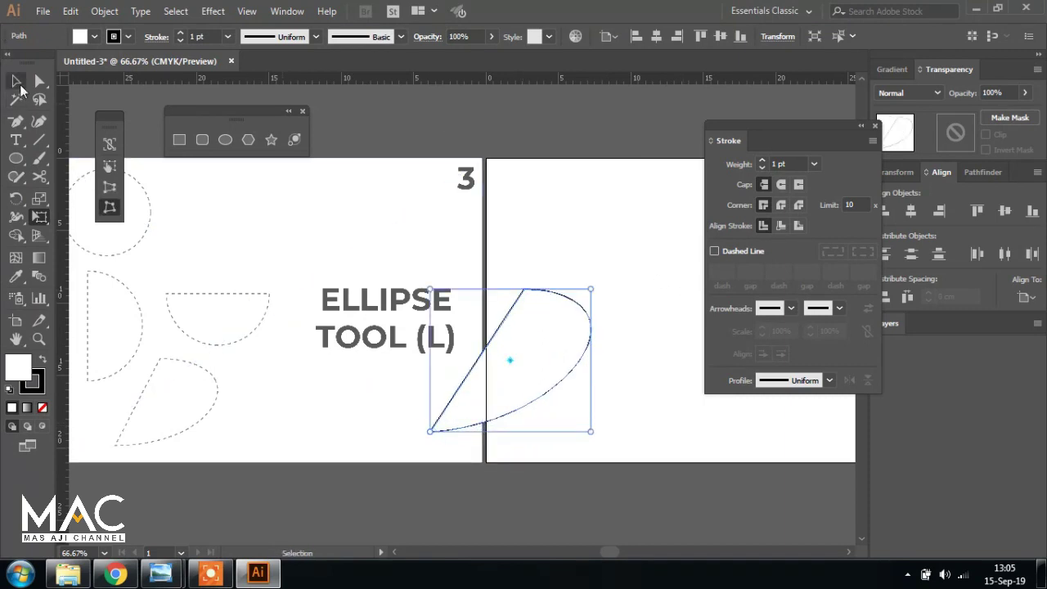
left_click(15, 81)
left_click(586, 204)
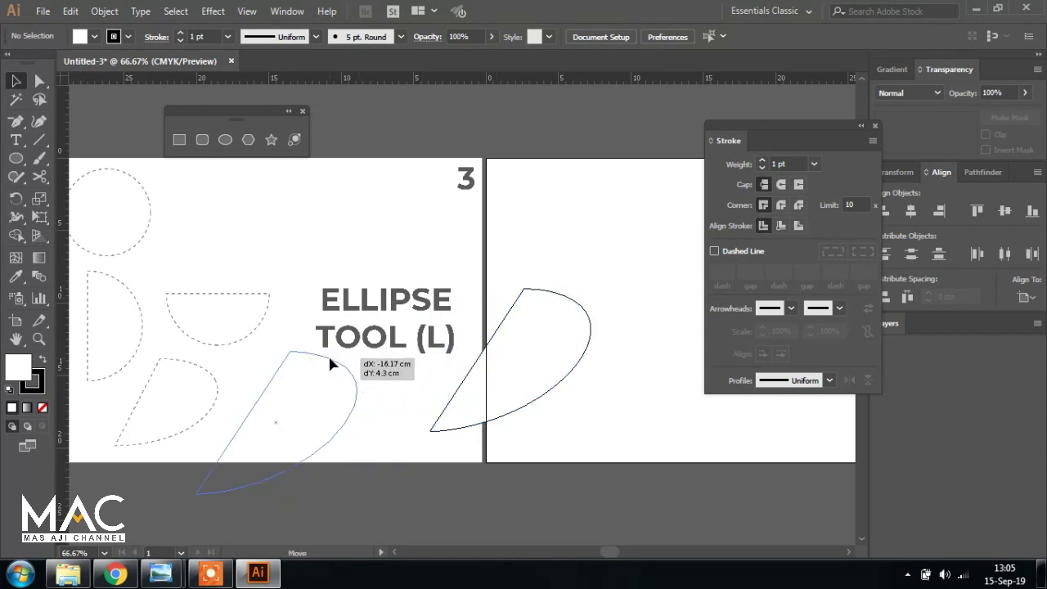
left_click_drag(567, 289, 332, 353)
- Marquee-select and delete the Ellipse Tool slide and the wedge, leaving the artboard empty
left_click(417, 331)
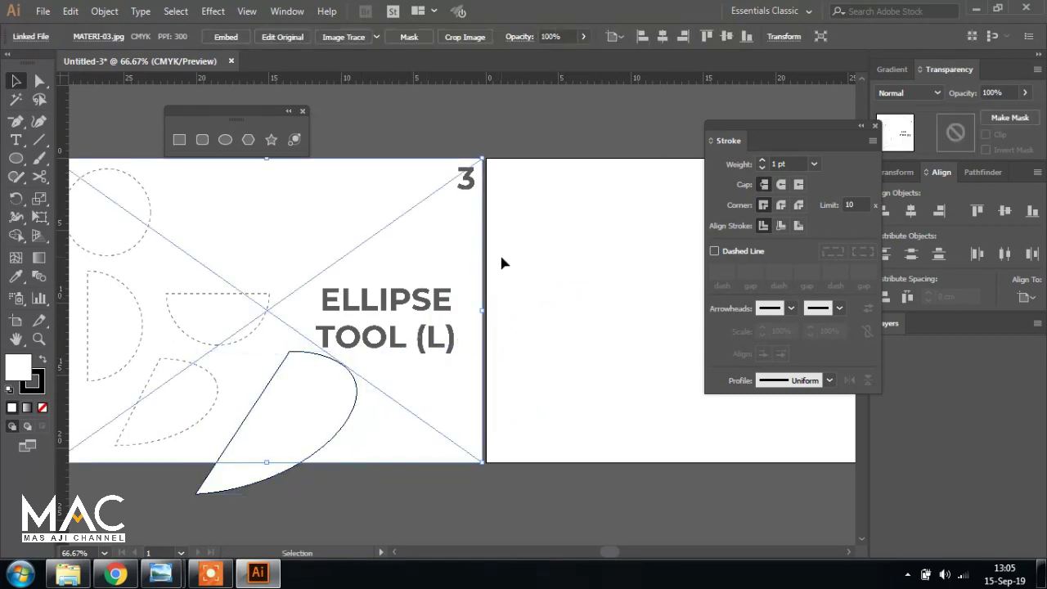
left_click_drag(244, 113, 196, 98)
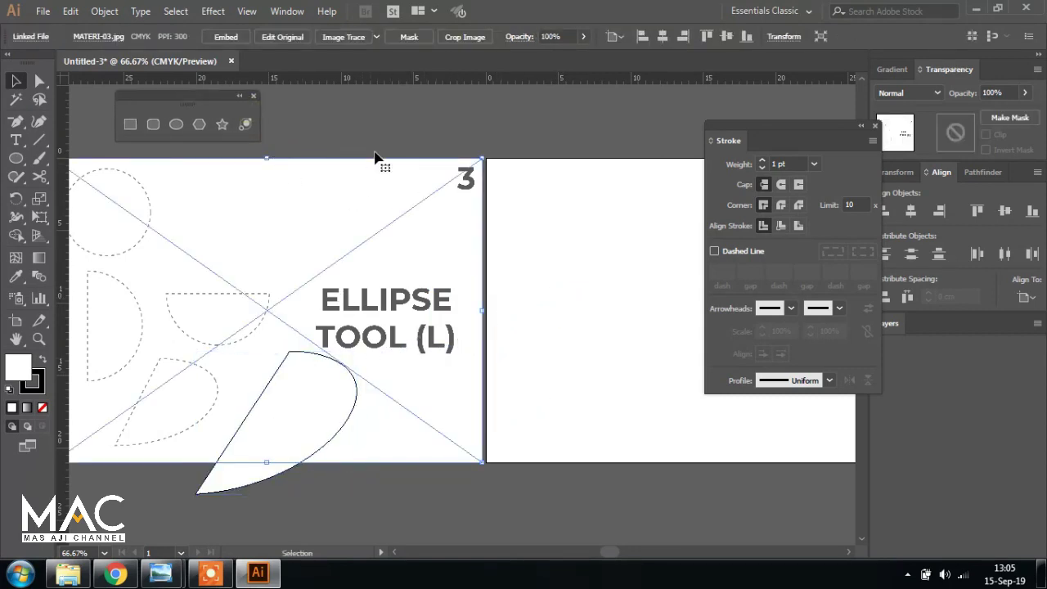
left_click_drag(374, 121, 433, 488)
key("Delete")
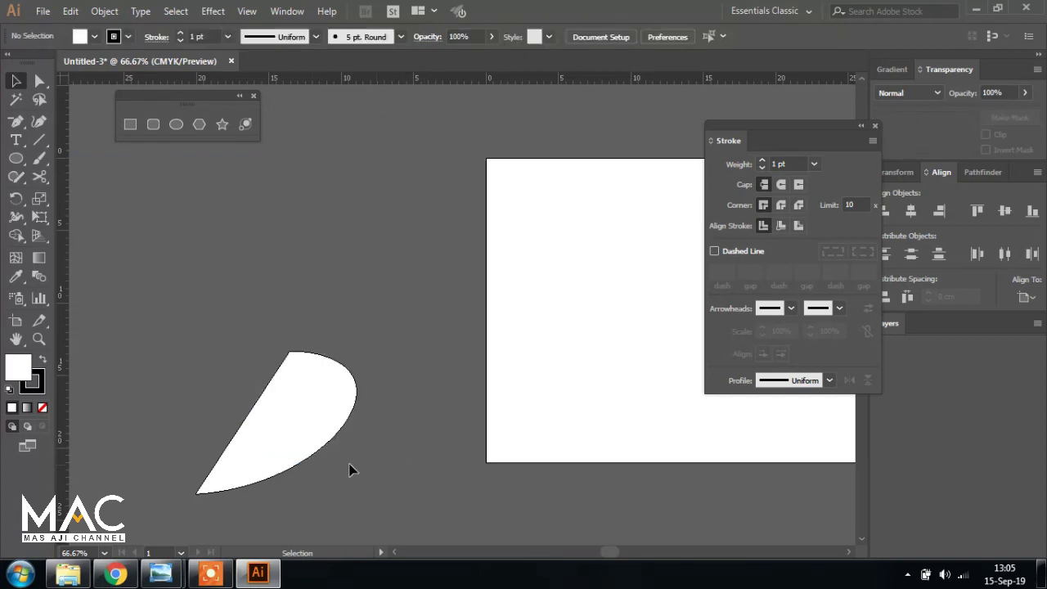
left_click(318, 396)
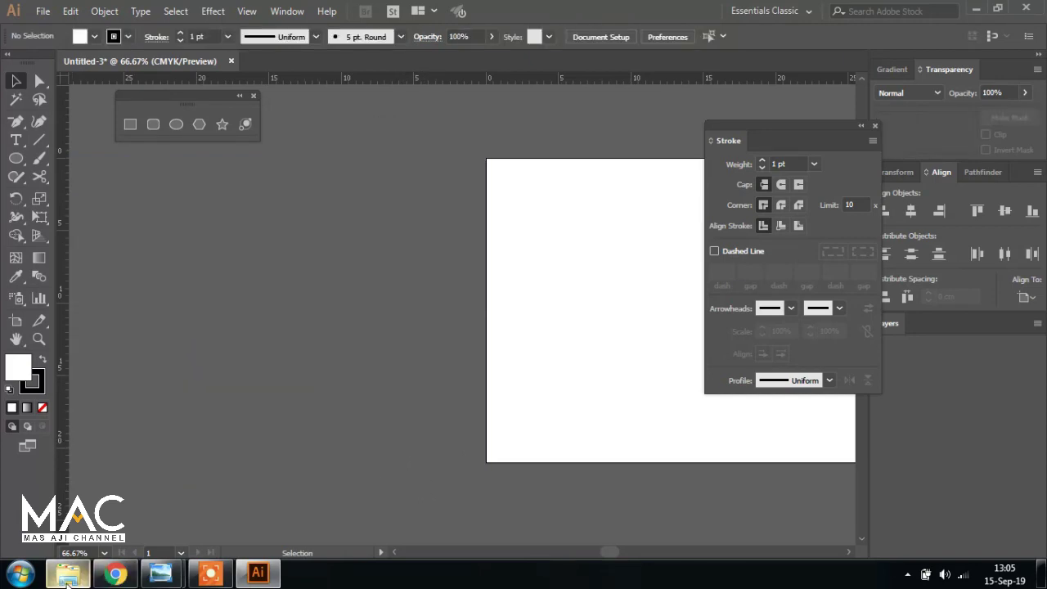
- Preview MATERI-04 from the PART 8 folder, then drag it into the Illustrator document
left_click(67, 573)
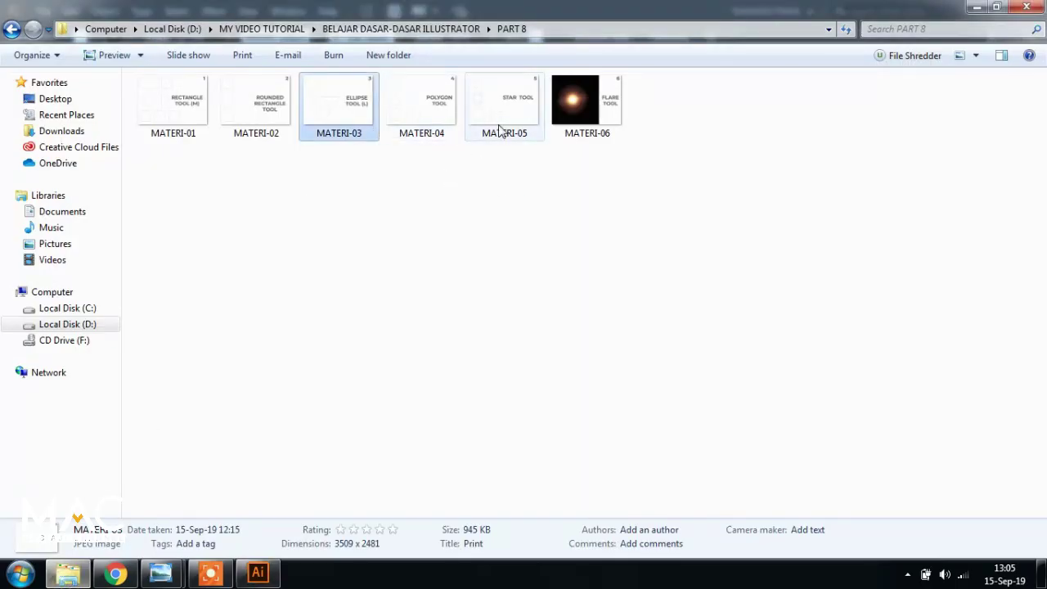
double_click(422, 102)
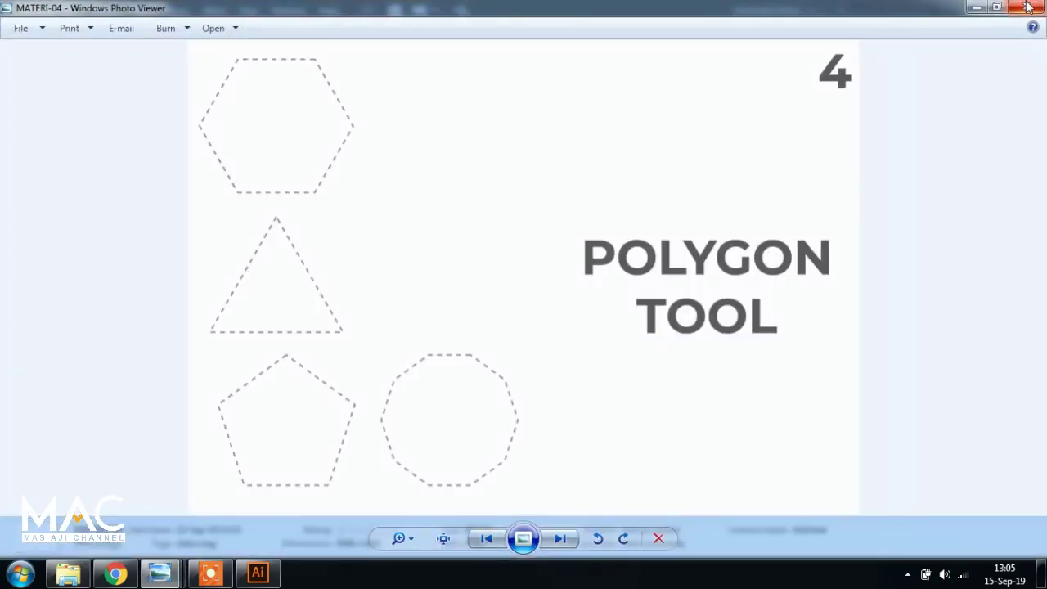
left_click(1027, 6)
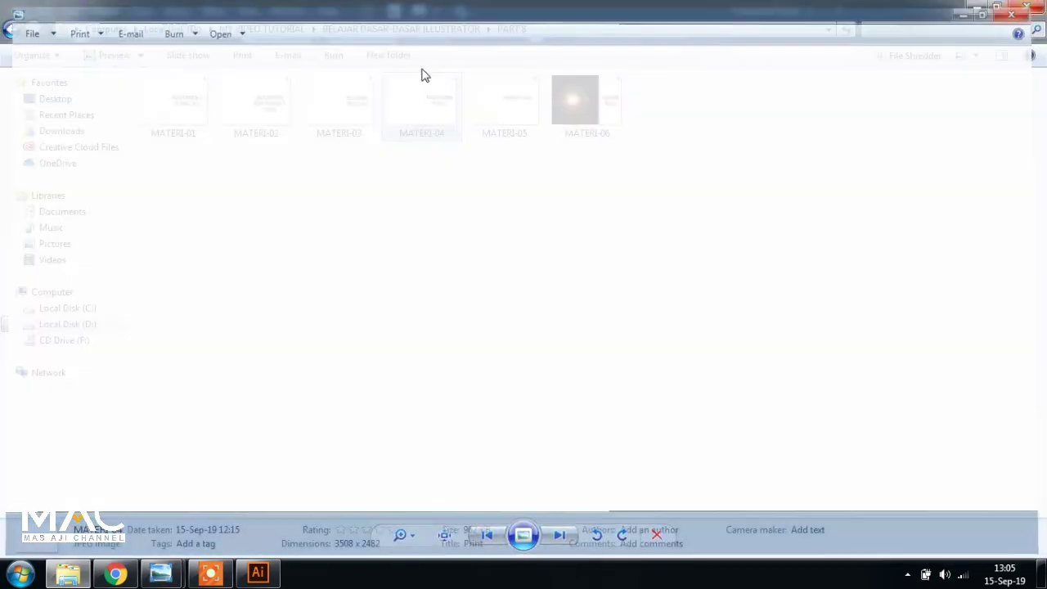
mouse_move(434, 114)
left_mouse_down()
mouse_move(254, 557)
mouse_move(298, 319)
left_mouse_up()
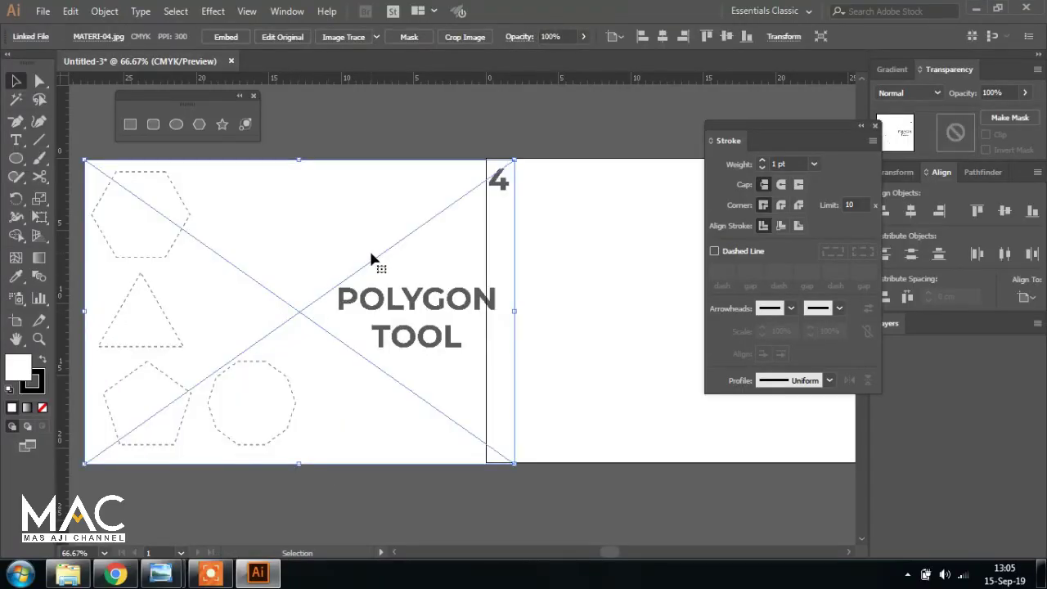
- Position the Polygon Tool slide left of the artboard, then draw and delete a trial polygon
mouse_move(374, 262)
left_mouse_down()
mouse_move(383, 260)
mouse_move(368, 261)
left_mouse_up()
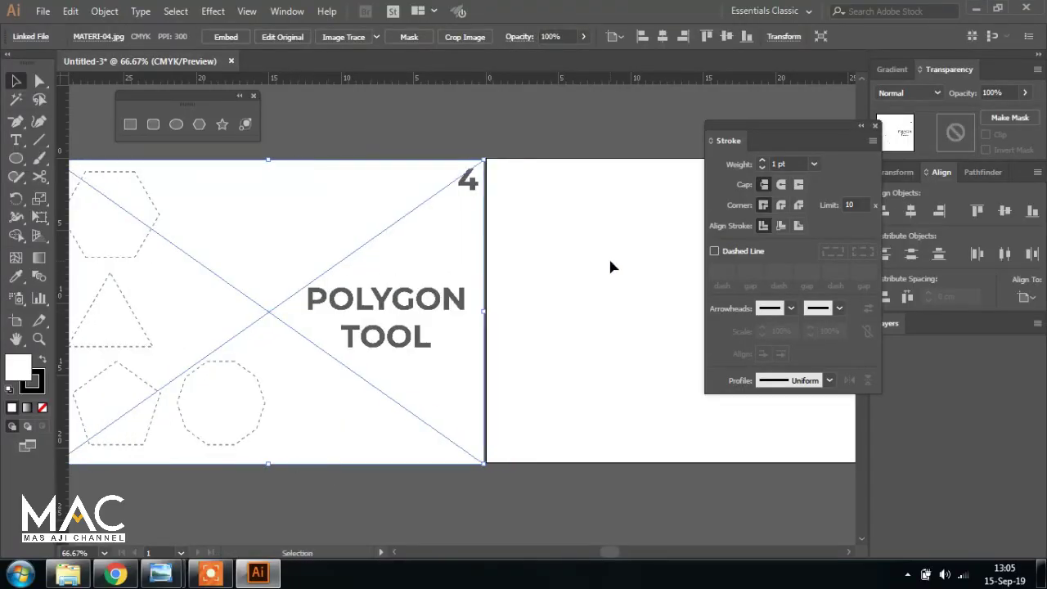
left_click(609, 256)
left_click(192, 129)
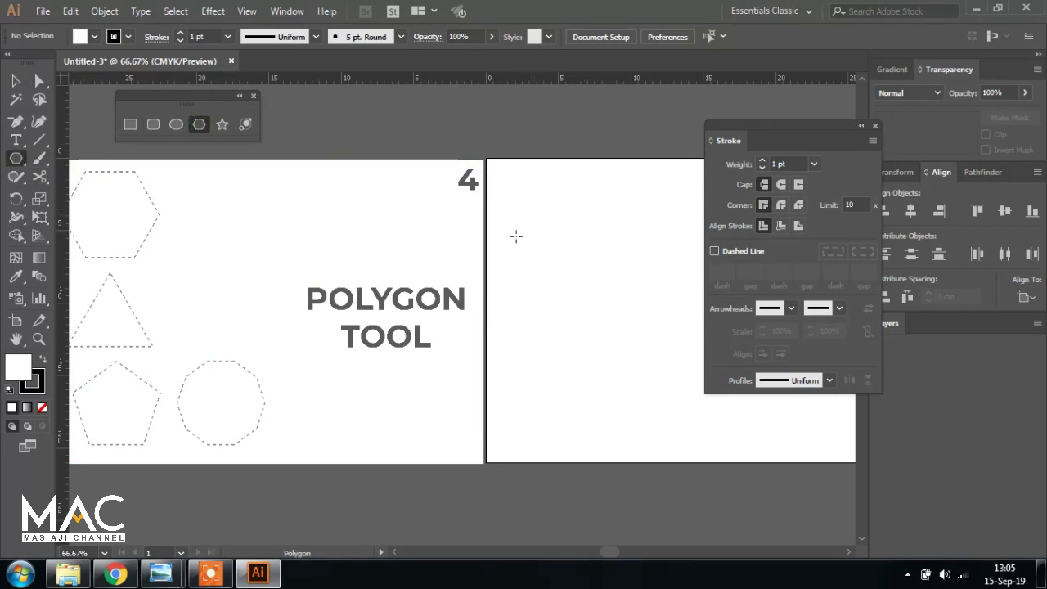
left_click_drag(510, 190, 568, 271)
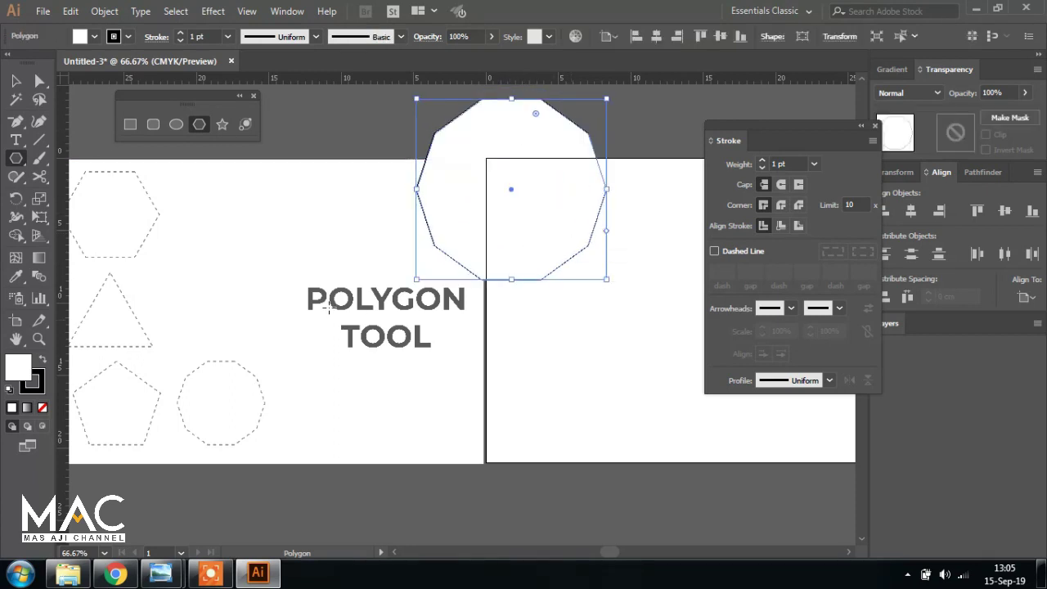
key("Delete")
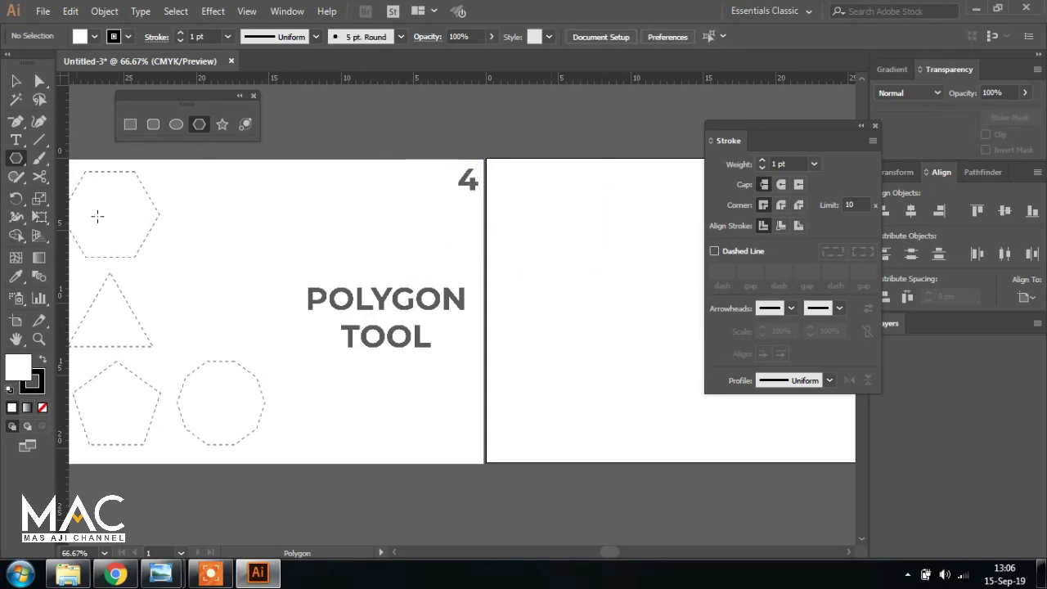
left_click(579, 240)
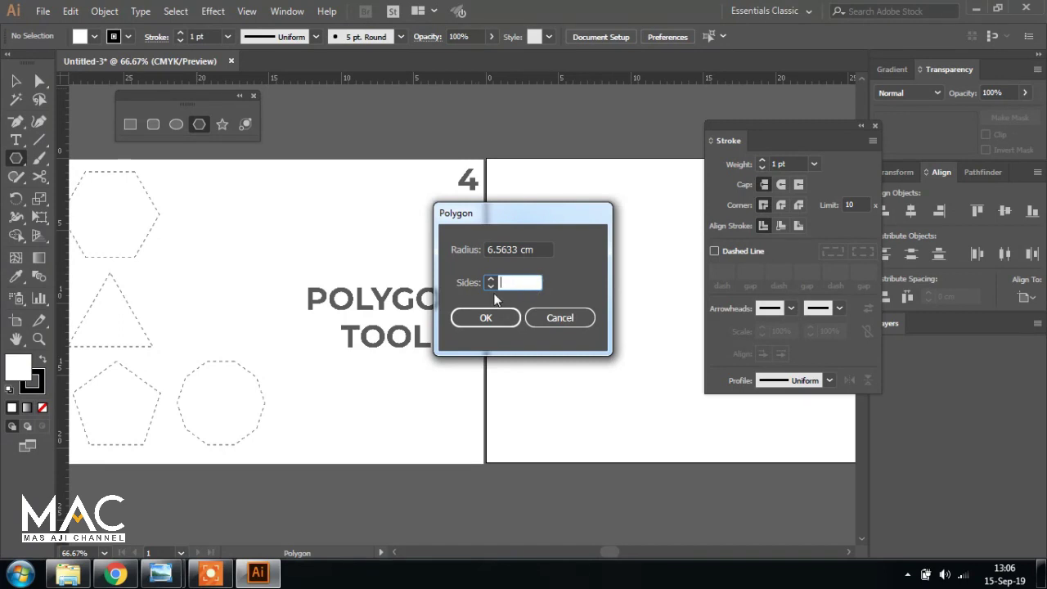
type("6")
left_click(505, 322)
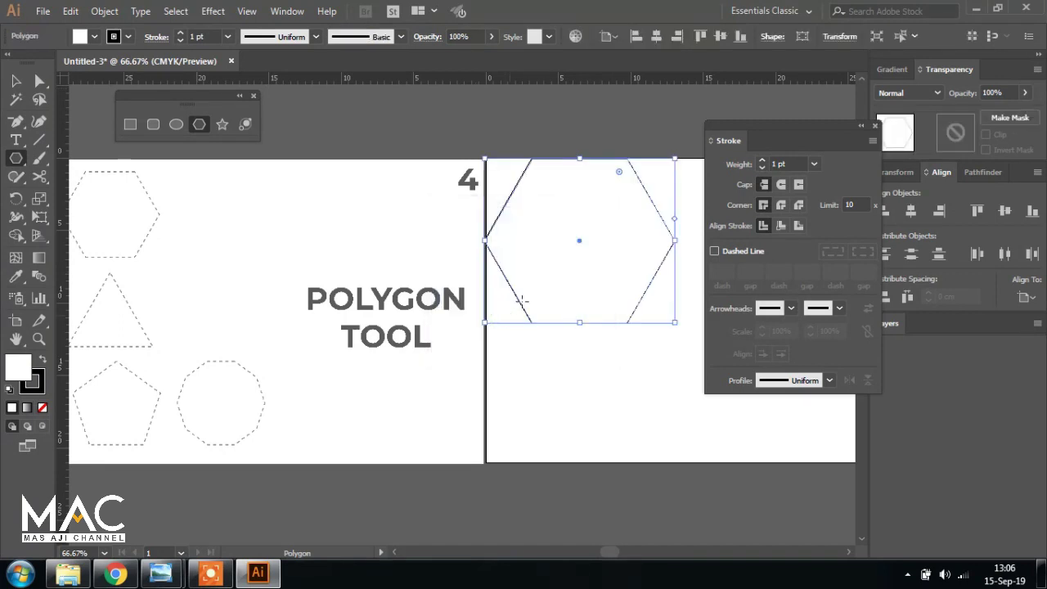
left_click(16, 81)
left_click(402, 107)
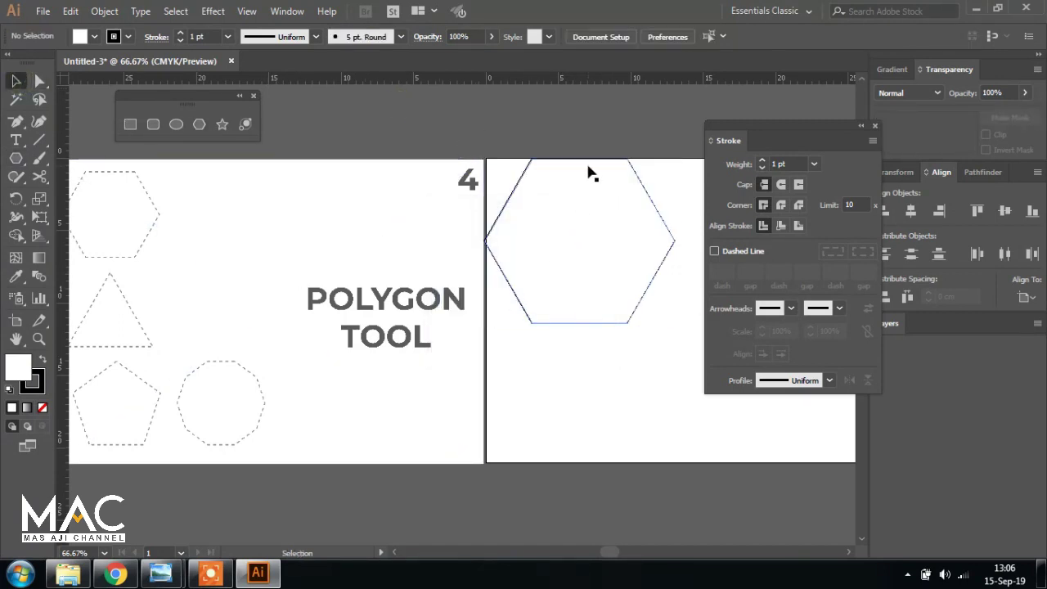
left_click_drag(648, 193, 640, 243)
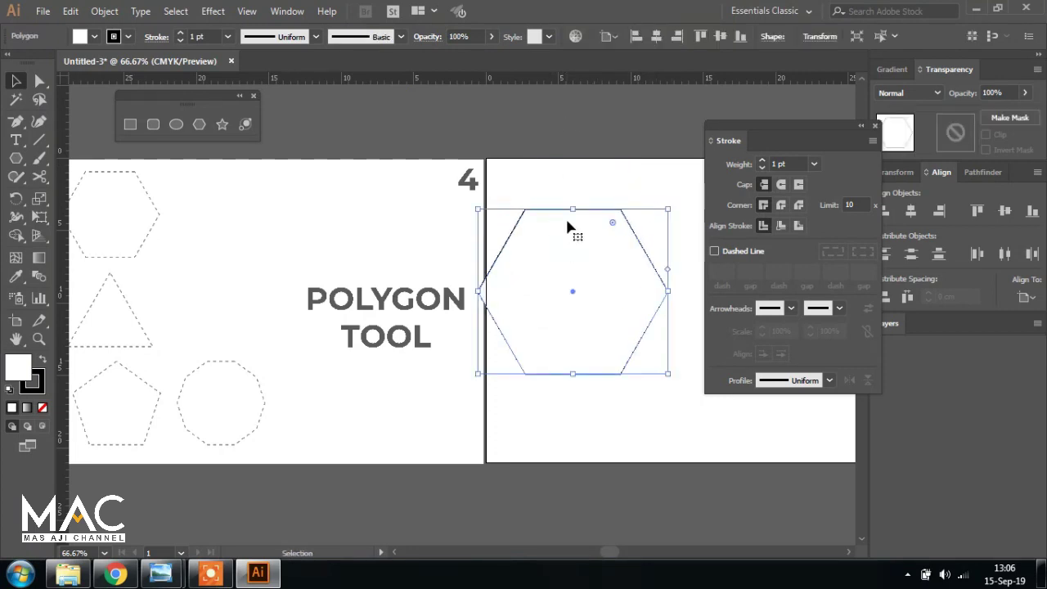
left_click_drag(583, 214, 607, 204)
left_click(608, 158)
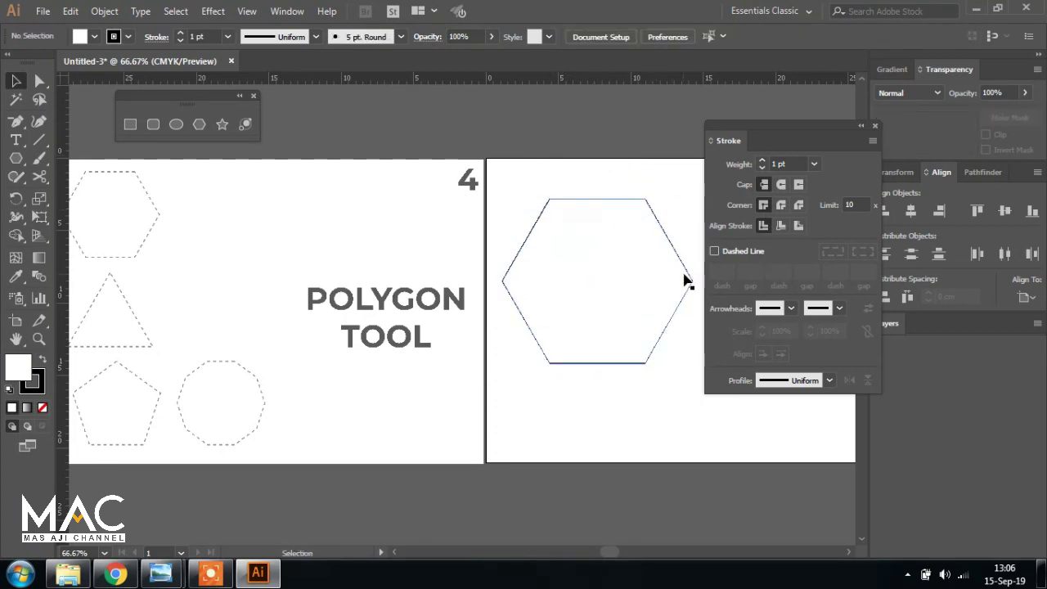
left_click(652, 218)
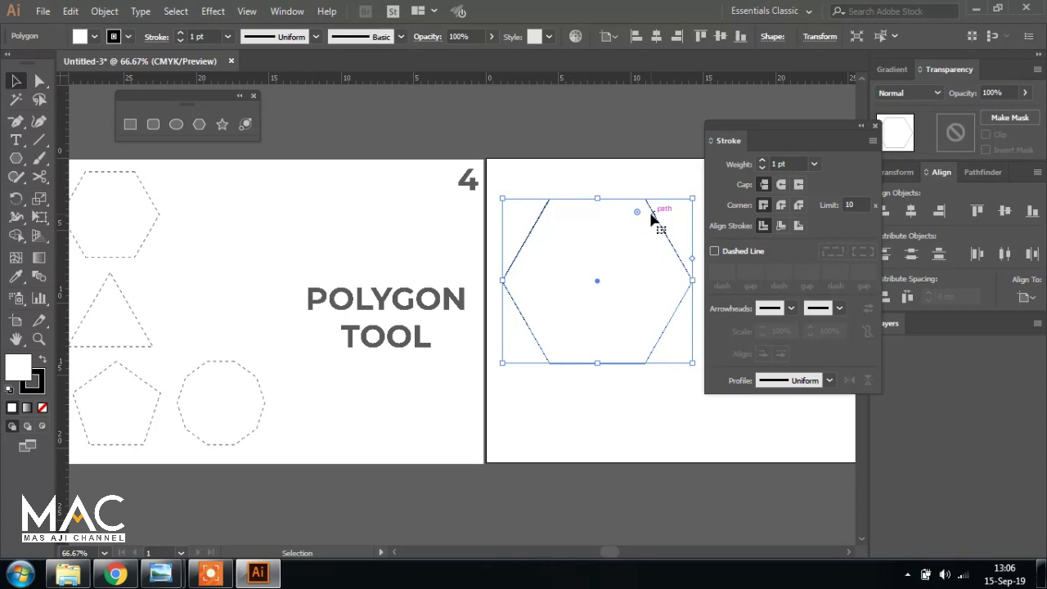
key("Delete")
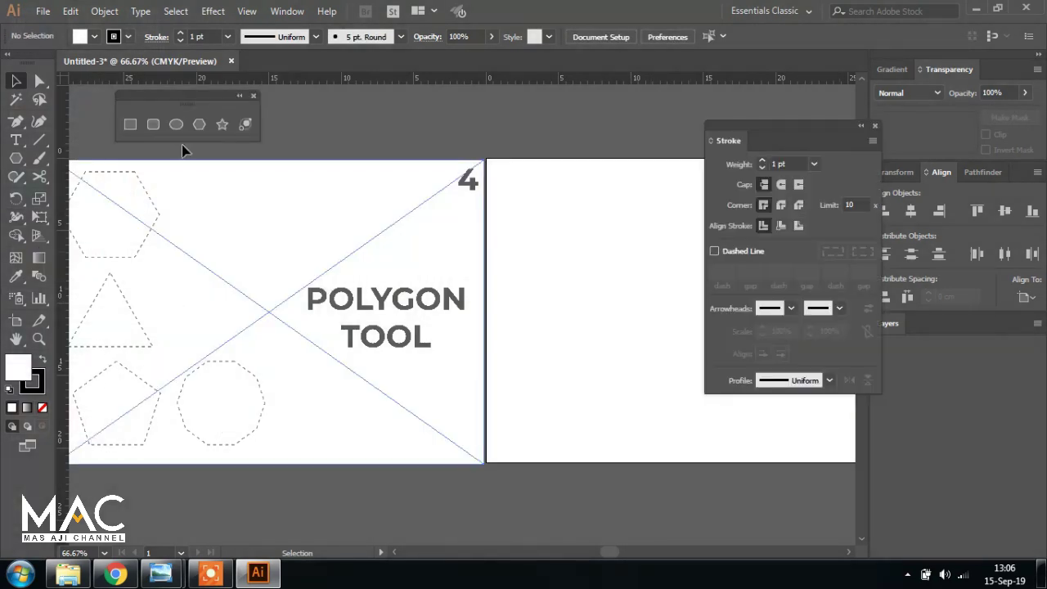
- Draw a three-sided polygon on the artboard with the Polygon tool, then delete it
left_click(198, 124)
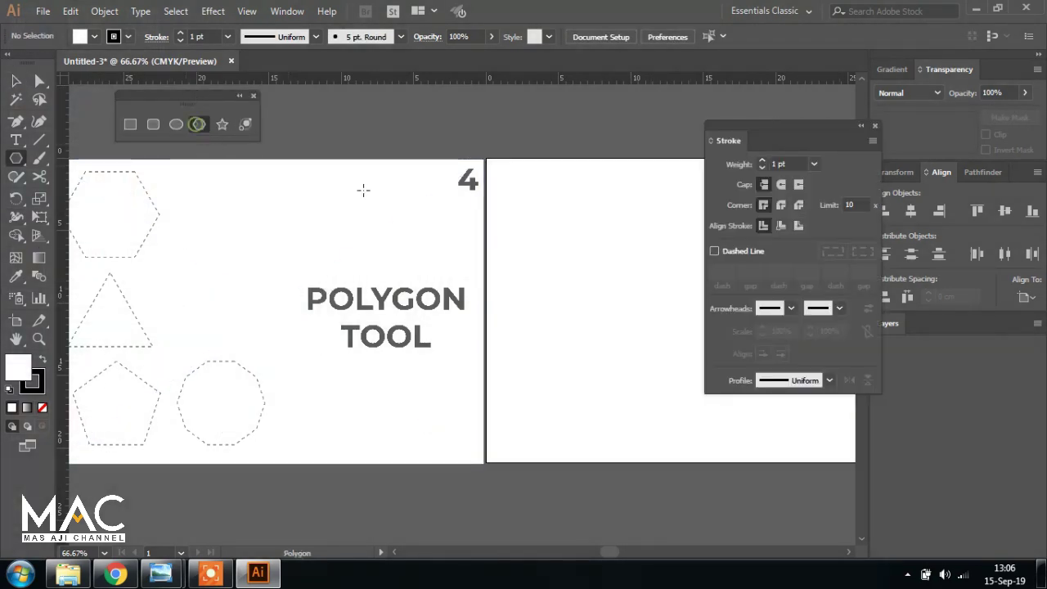
left_click(563, 226)
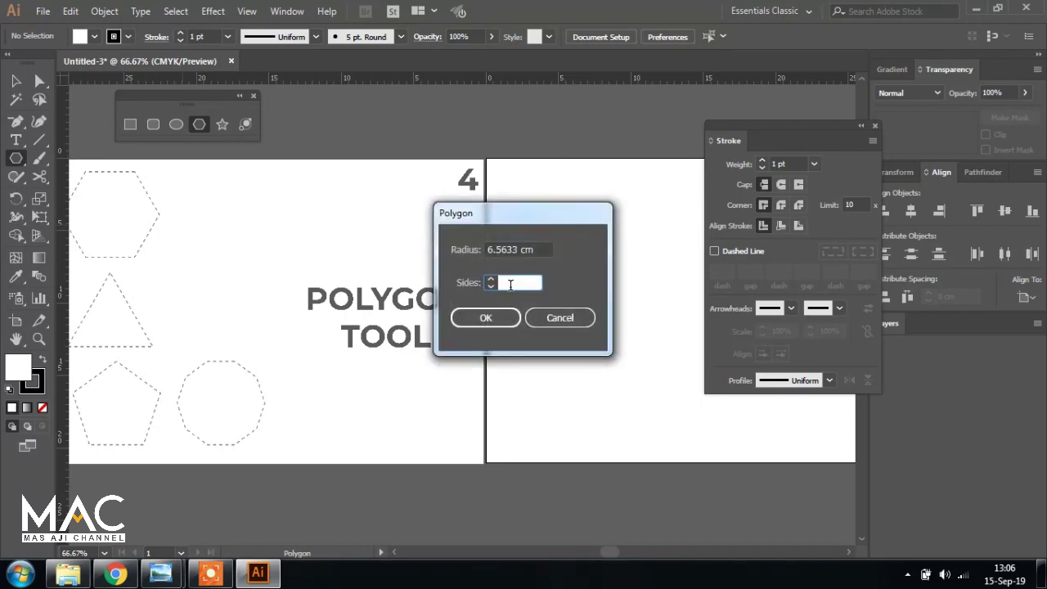
left_click(482, 317)
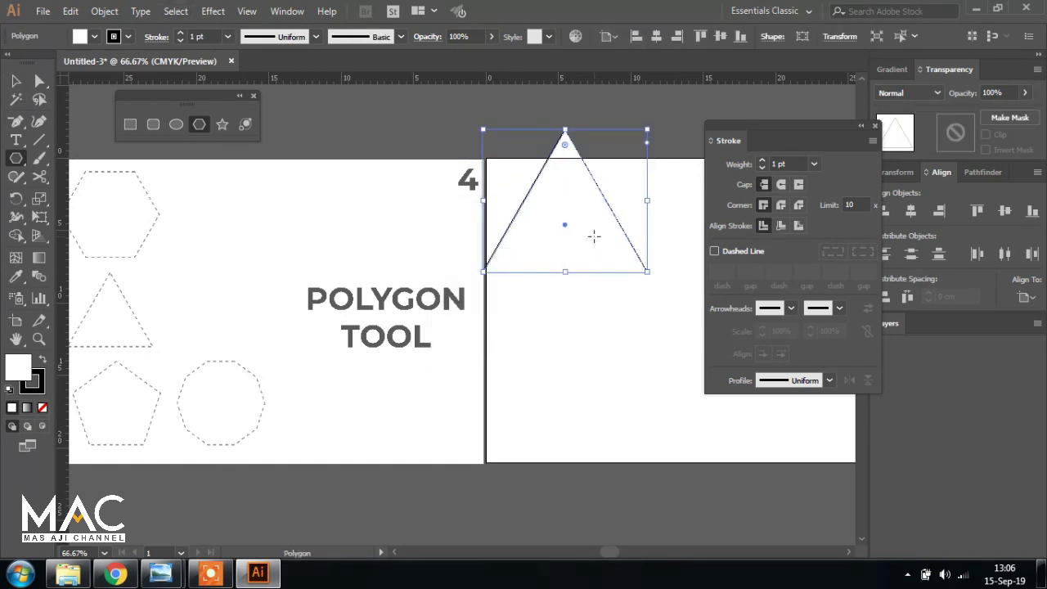
key("Delete")
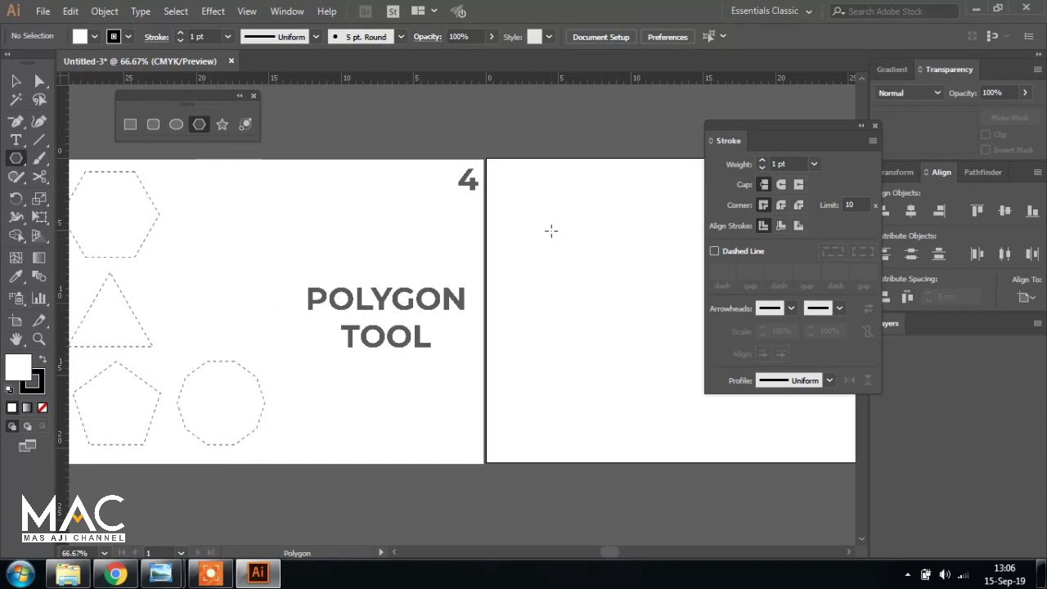
- Draw a five-sided polygon, delete it, and start a new polygon on the right artboard
left_click(550, 231)
key("BackSpace")
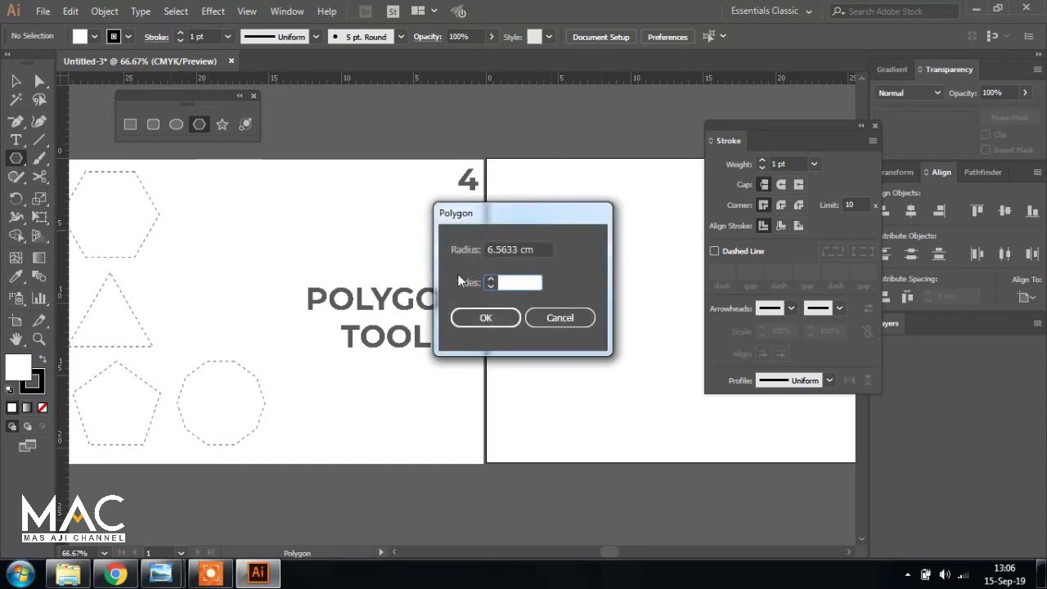
type("5")
left_click(486, 317)
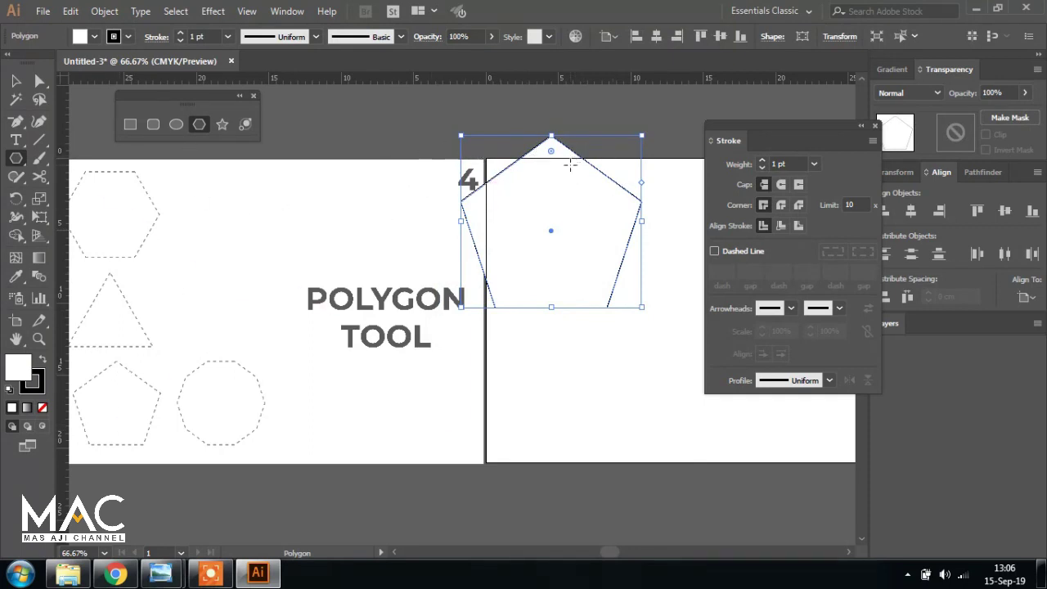
key("Delete")
left_click(571, 275)
type("10")
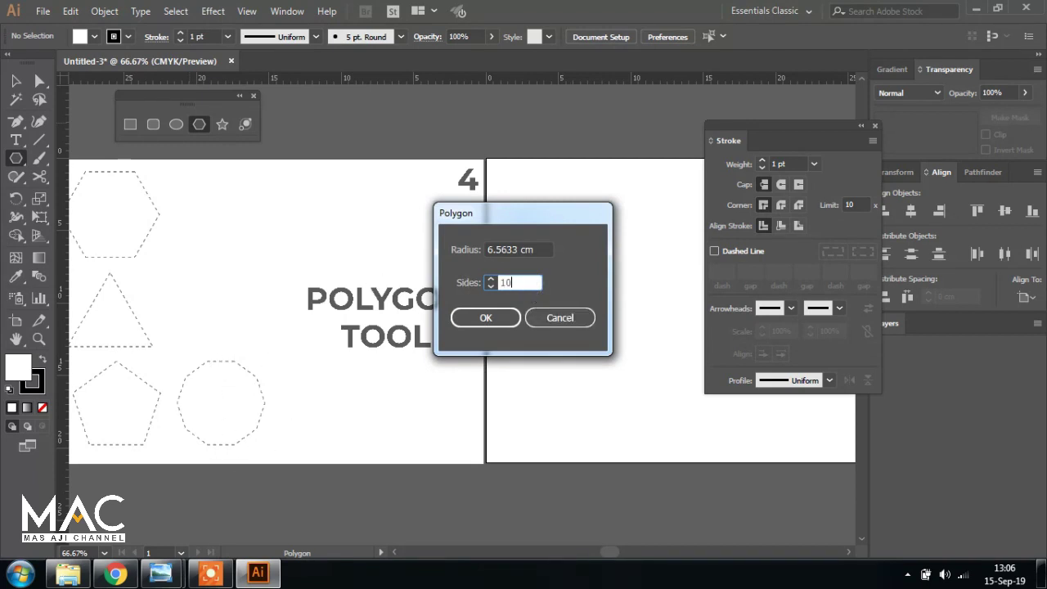
- Create the 10-sided polygon, nudge it right, then delete it and the Polygon Tool slide
left_click(458, 320)
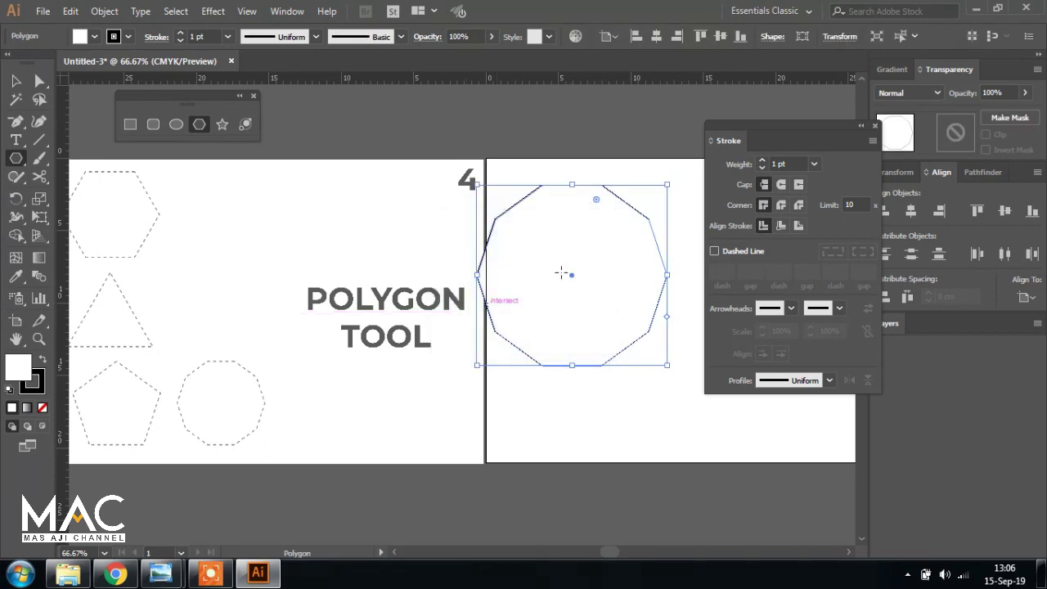
key("v")
left_click(316, 98)
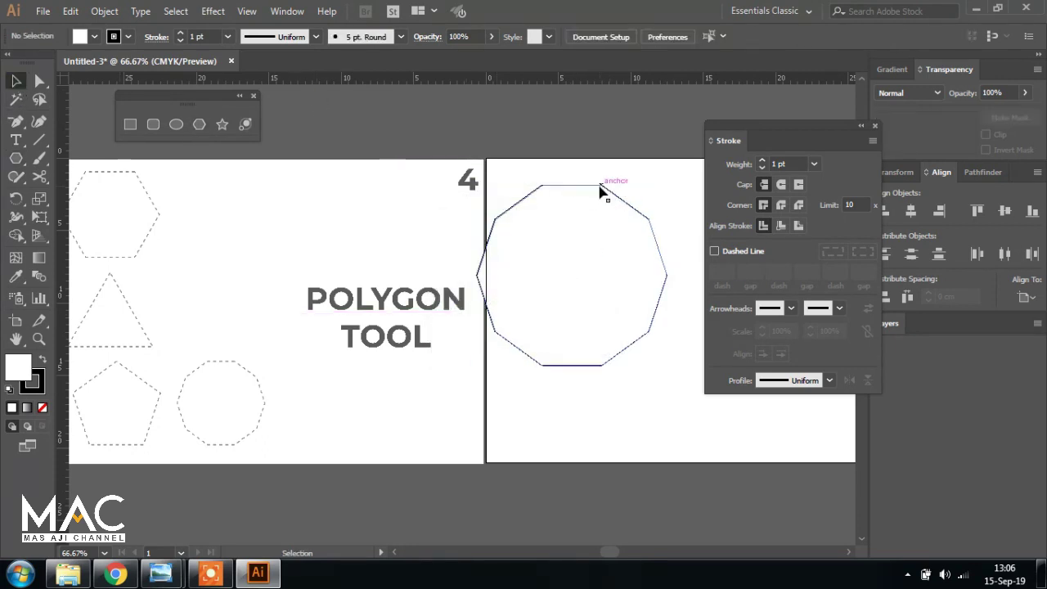
left_click_drag(603, 188, 618, 187)
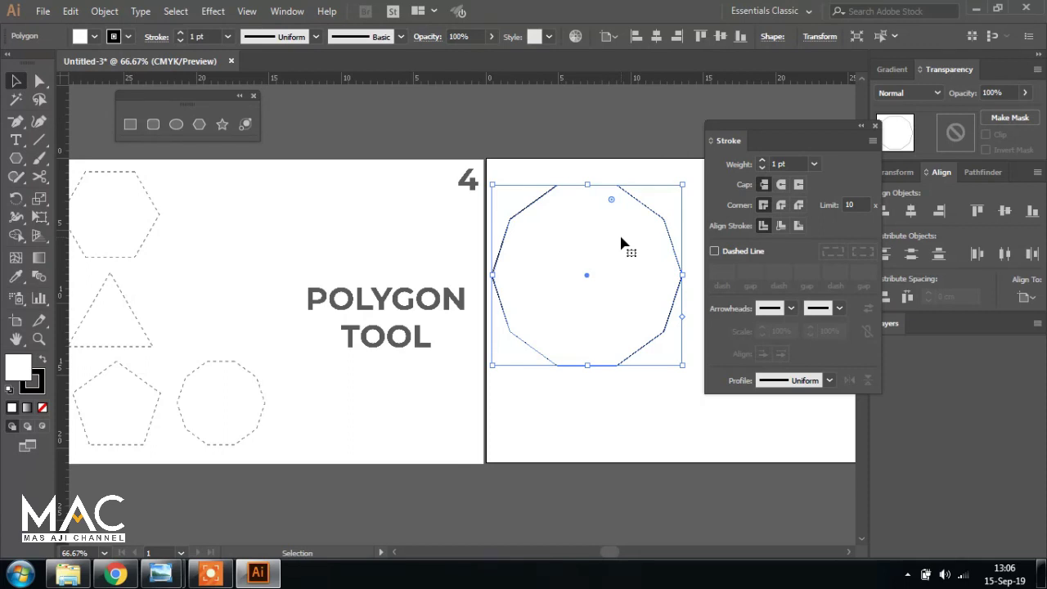
key("Delete")
left_click(470, 245)
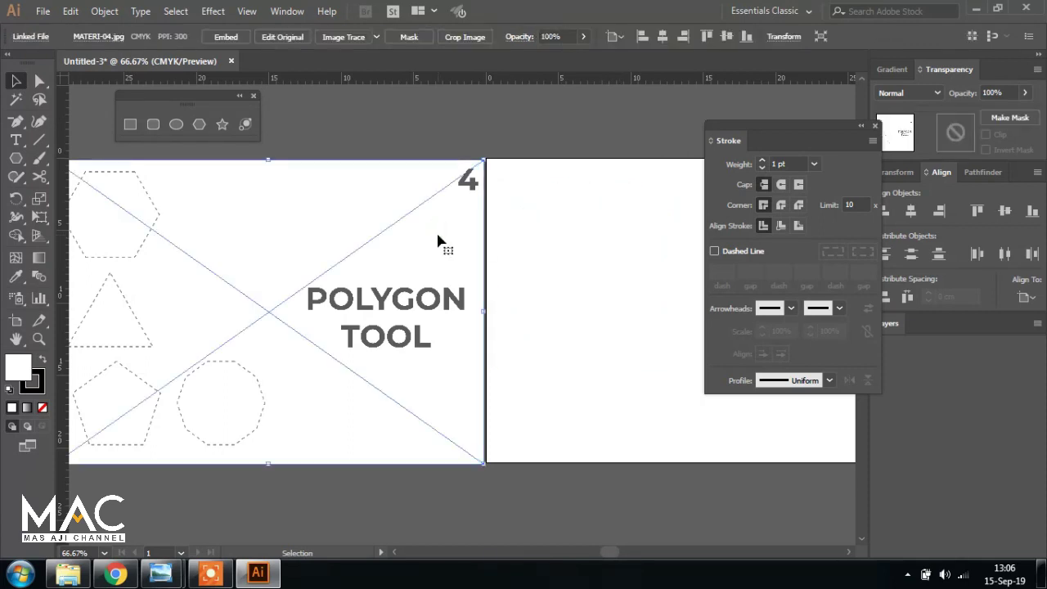
key("Delete")
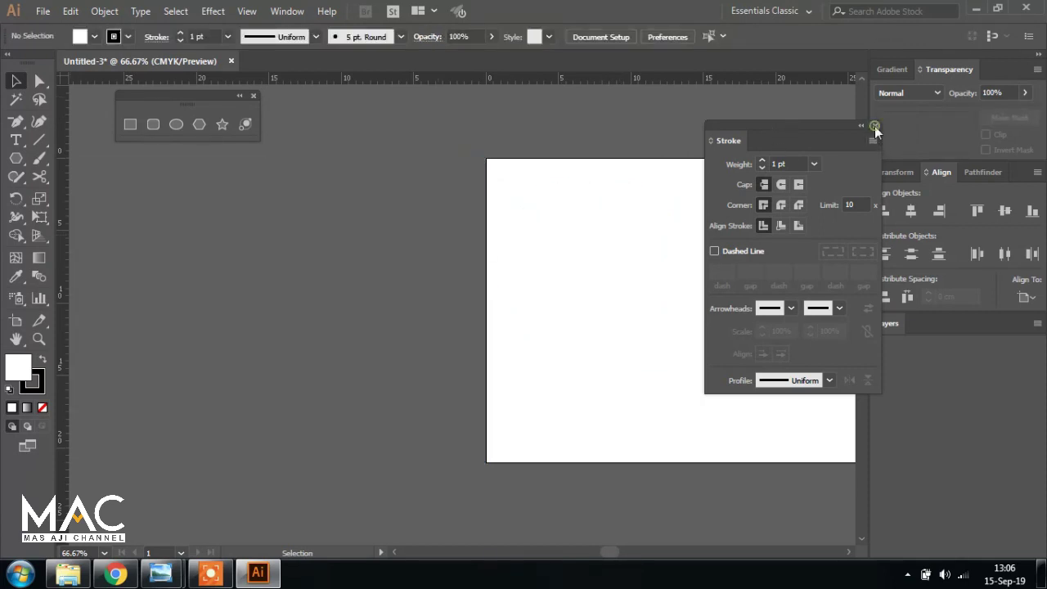
- Preview the MATERI-05 Star Tool slide and drag it from Explorer into Illustrator
left_click(874, 126)
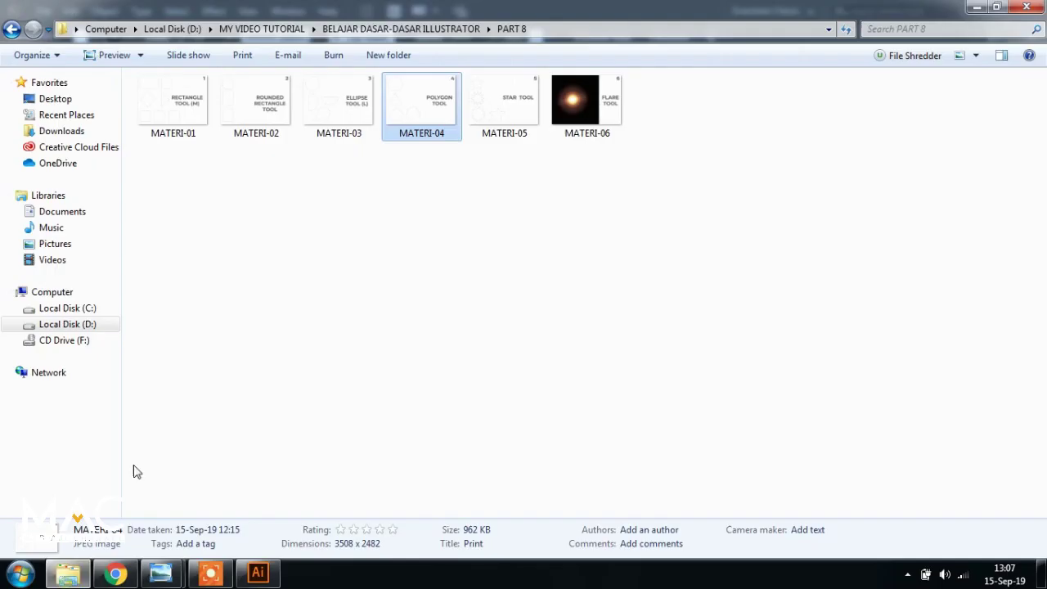
left_click(69, 574)
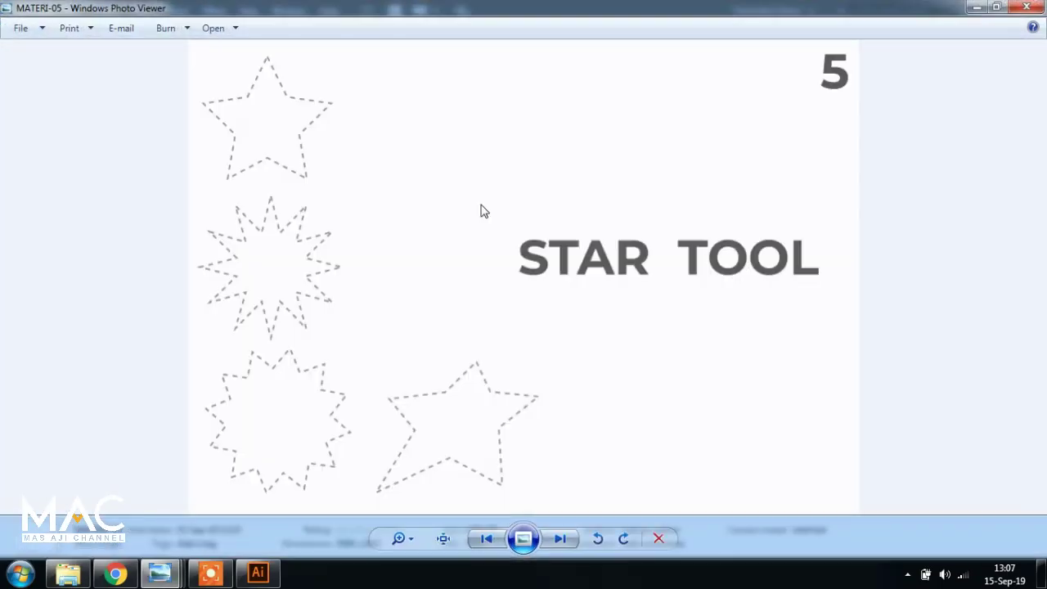
left_click(1019, 8)
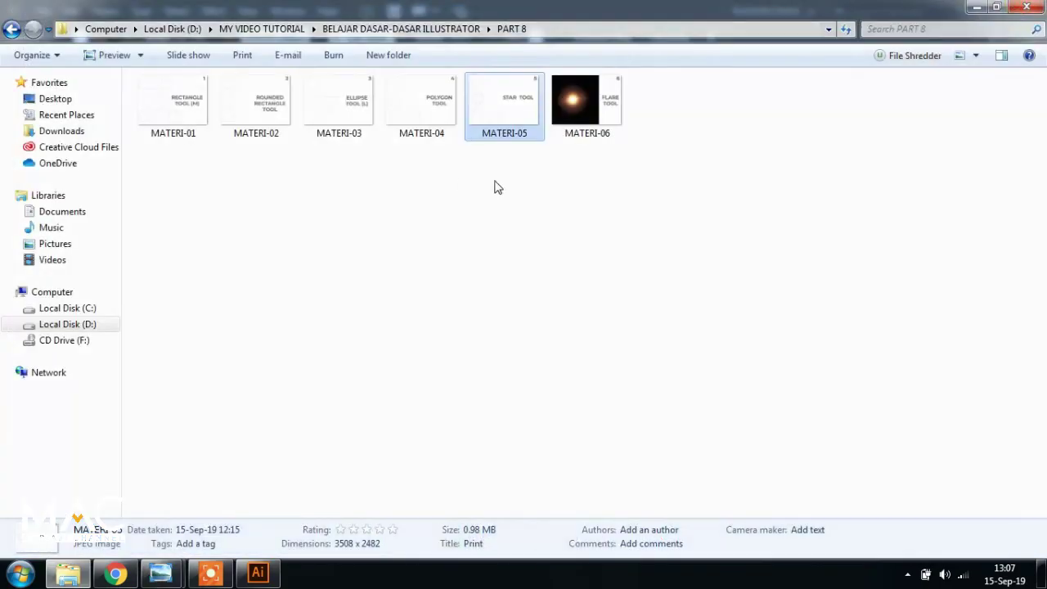
mouse_move(516, 110)
left_mouse_down()
mouse_move(252, 462)
mouse_move(343, 297)
left_mouse_up()
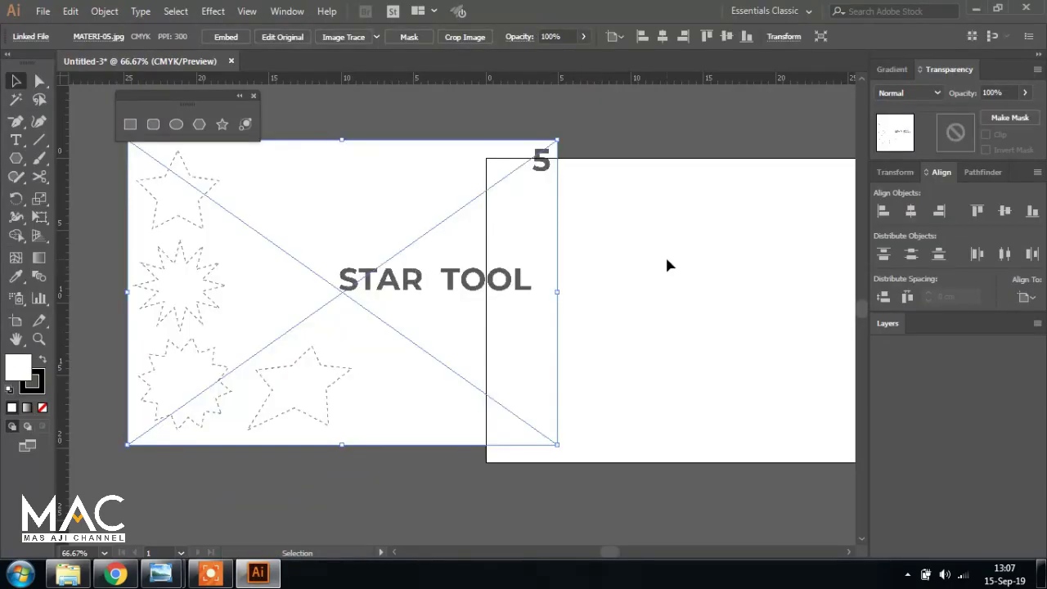
- Move the MATERI-05 slide onto the left artboard, deselect it, and choose the Star tool
left_click(666, 256)
left_click_drag(428, 226, 353, 238)
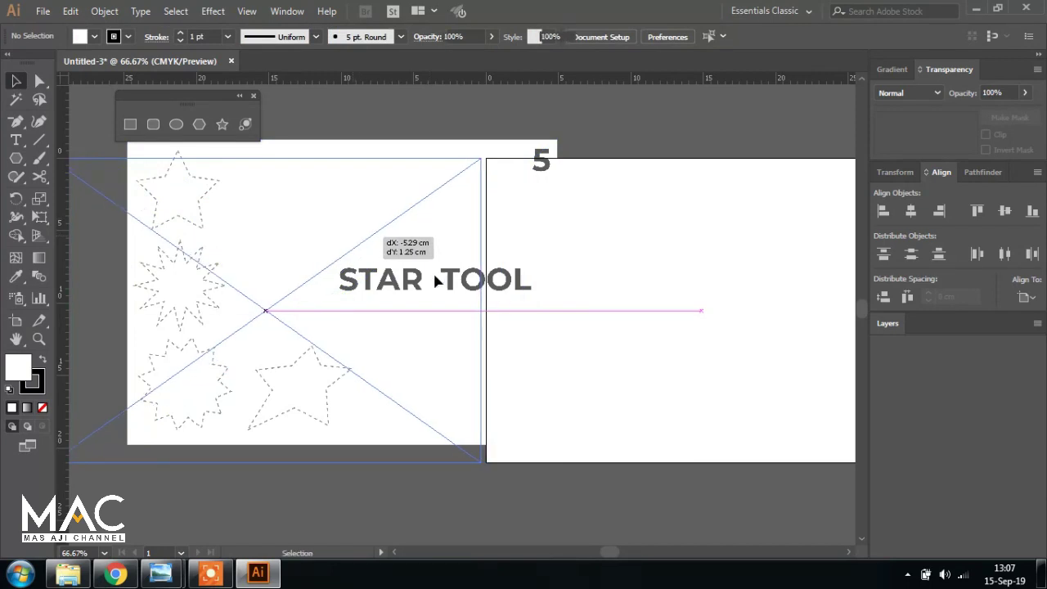
left_click(639, 287)
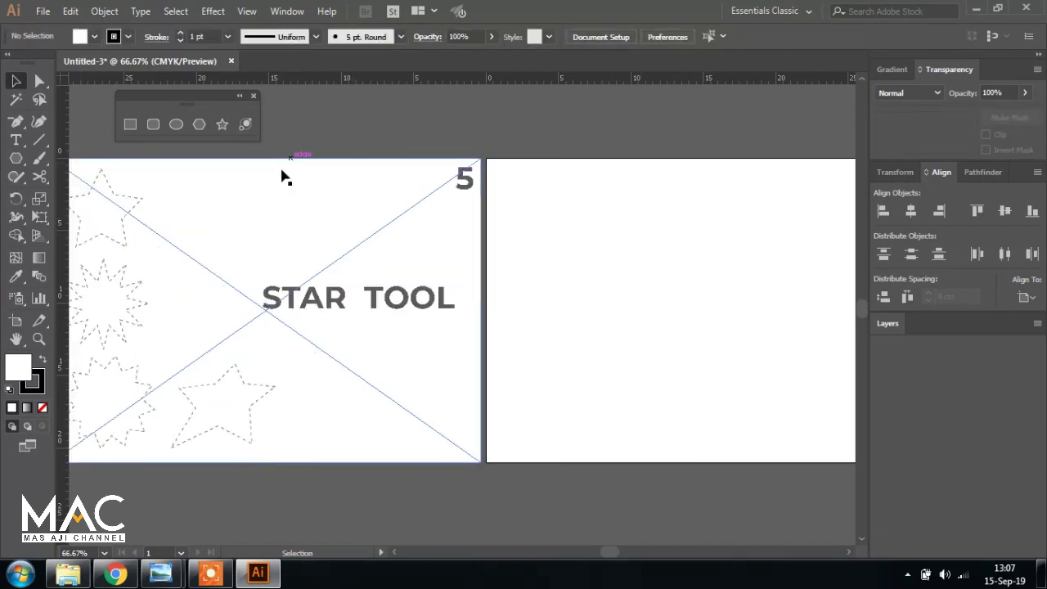
left_click(220, 125)
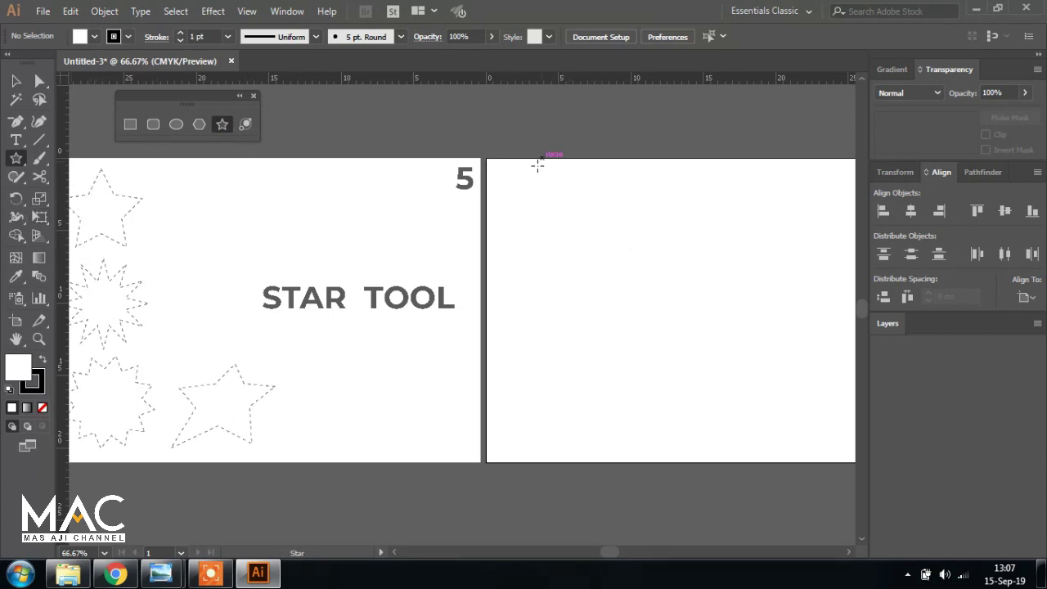
left_click_drag(525, 222, 542, 251)
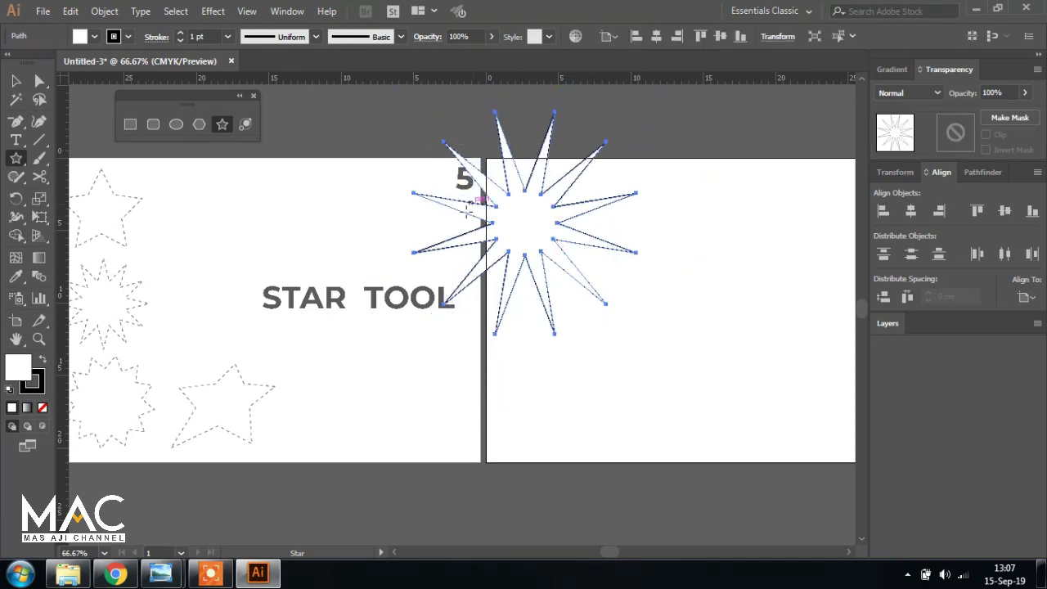
left_click(687, 214)
left_click_drag(513, 205, 752, 215)
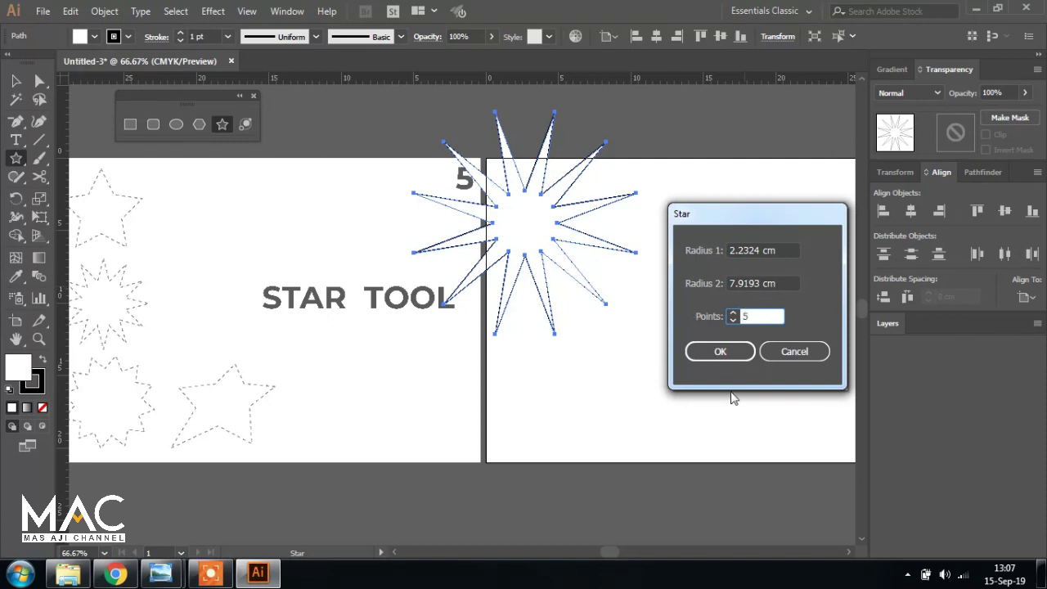
left_click(720, 351)
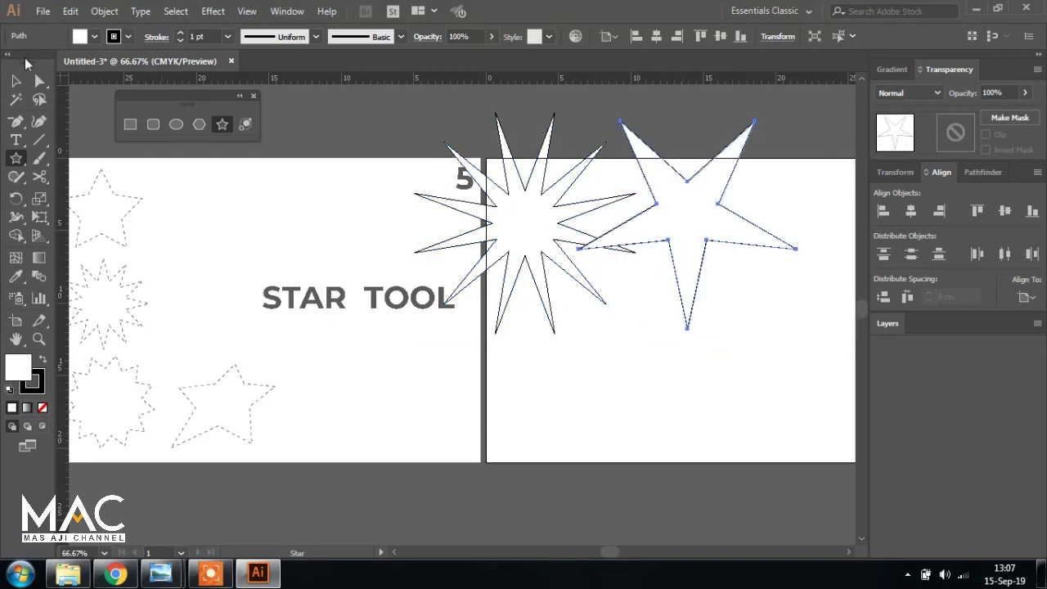
left_click(15, 80)
left_click(396, 117)
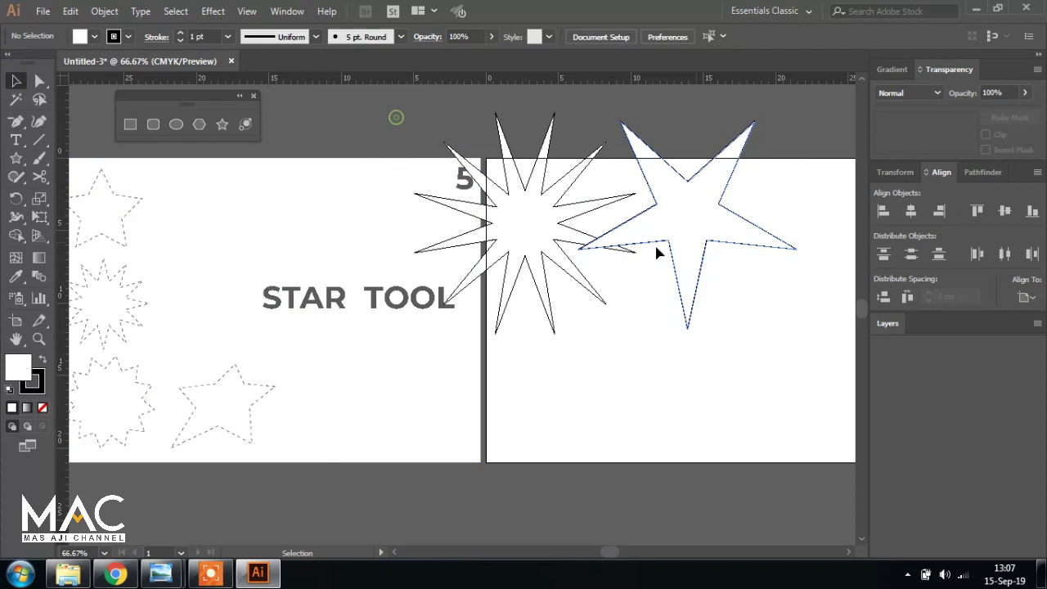
left_click(529, 211)
key("Delete")
mouse_move(677, 249)
left_mouse_down()
mouse_move(654, 274)
mouse_move(585, 281)
left_mouse_up()
left_click_drag(712, 152, 740, 239)
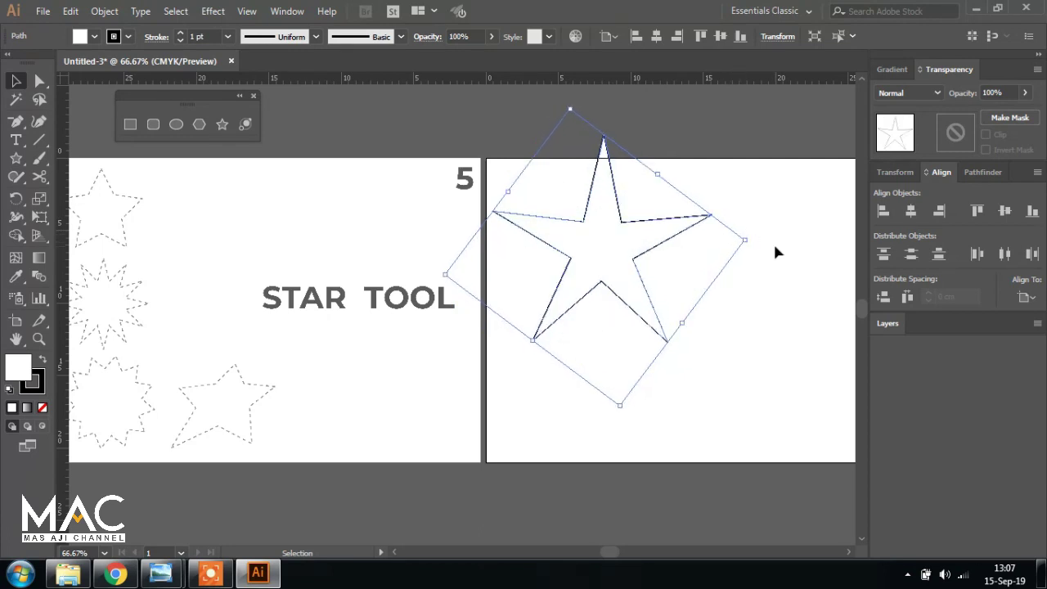
left_click(790, 212)
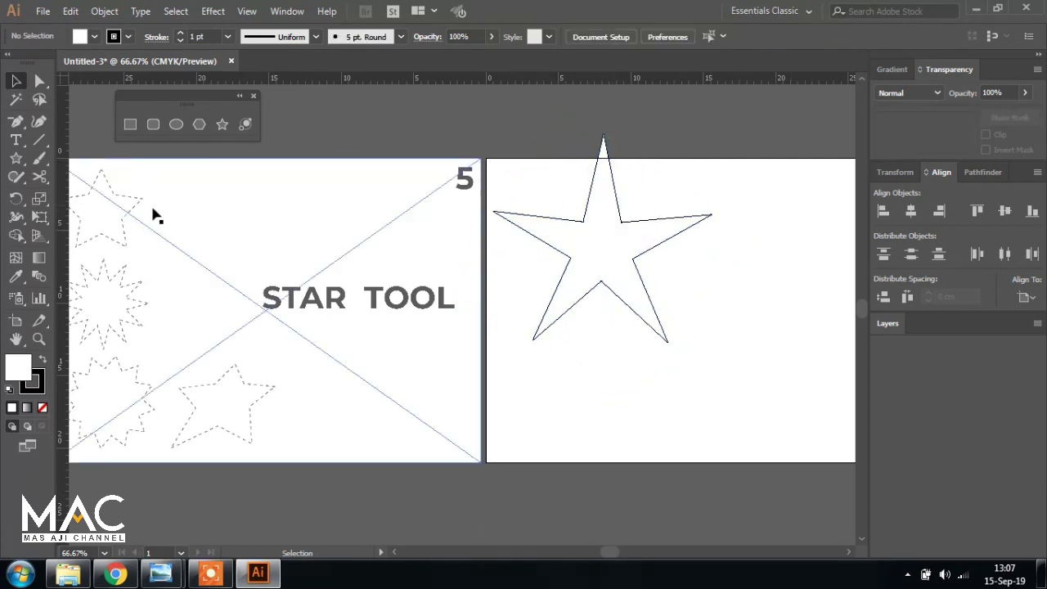
left_click(622, 221)
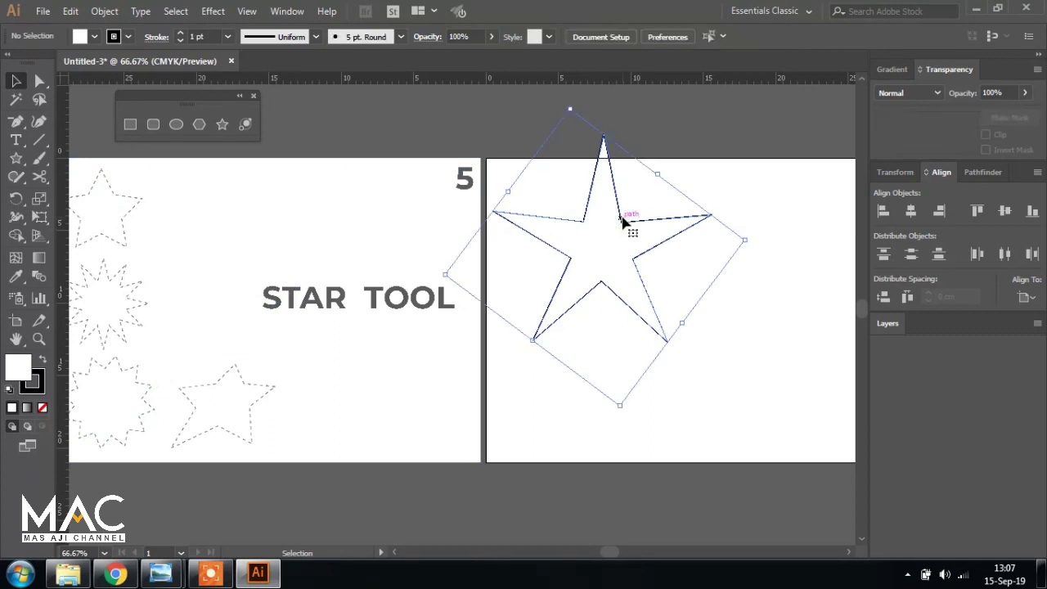
key("Delete")
left_click(222, 124)
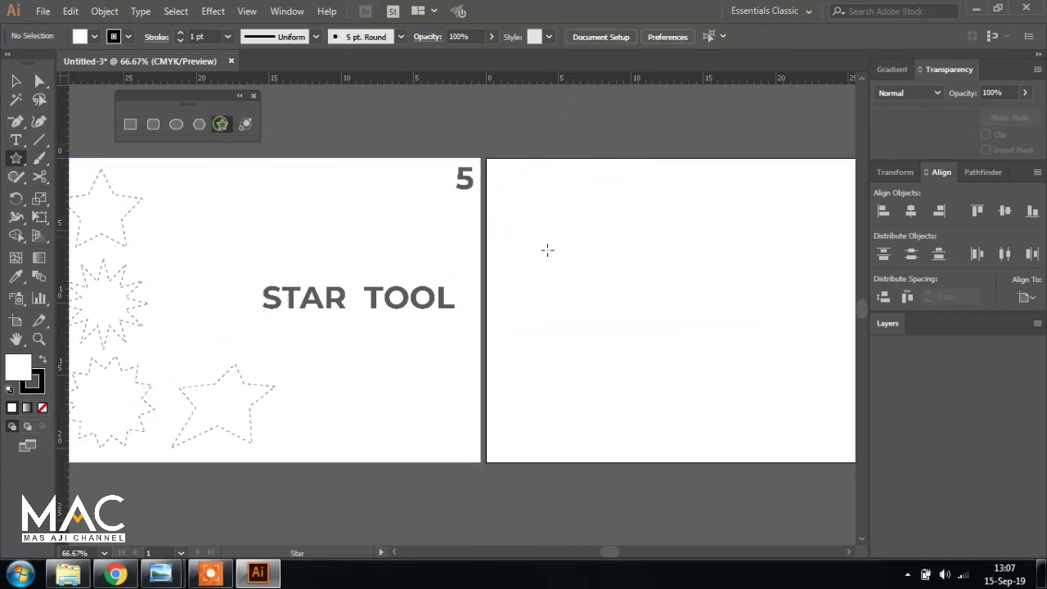
left_click(570, 227)
key("BackSpace")
type("10")
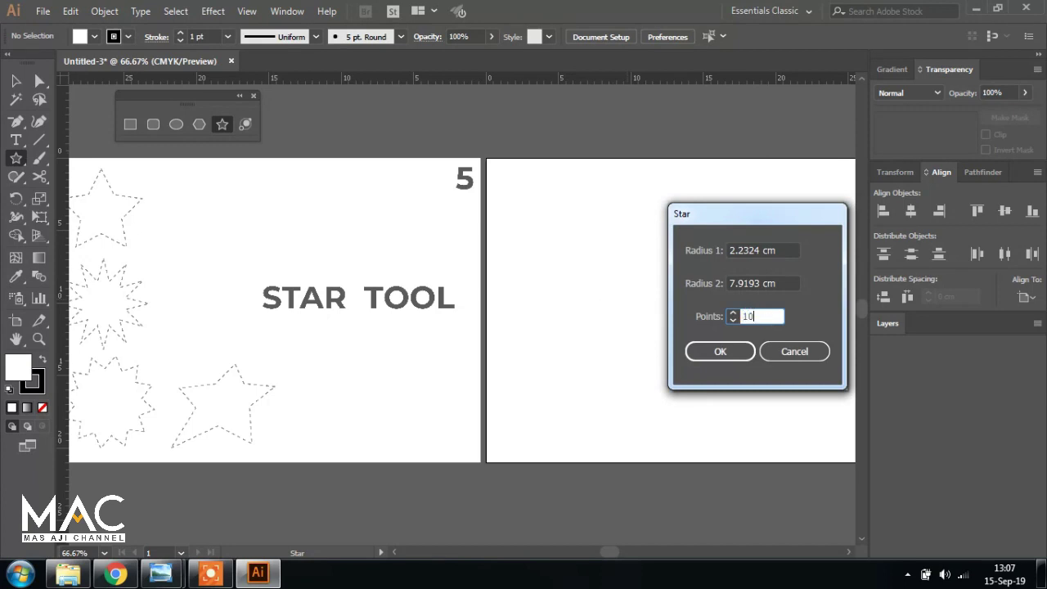
left_click(691, 351)
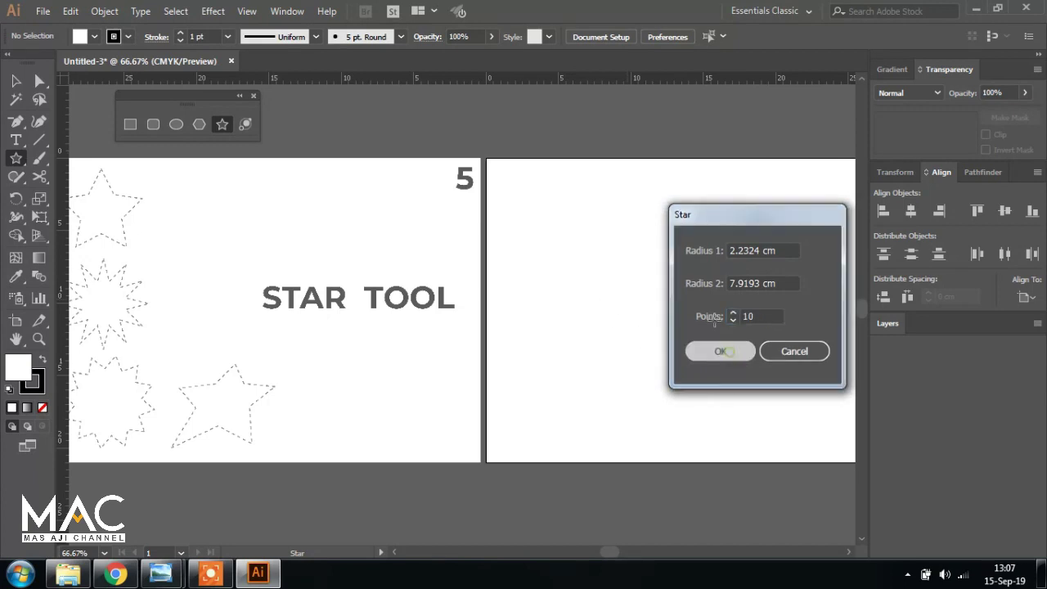
left_click(570, 224)
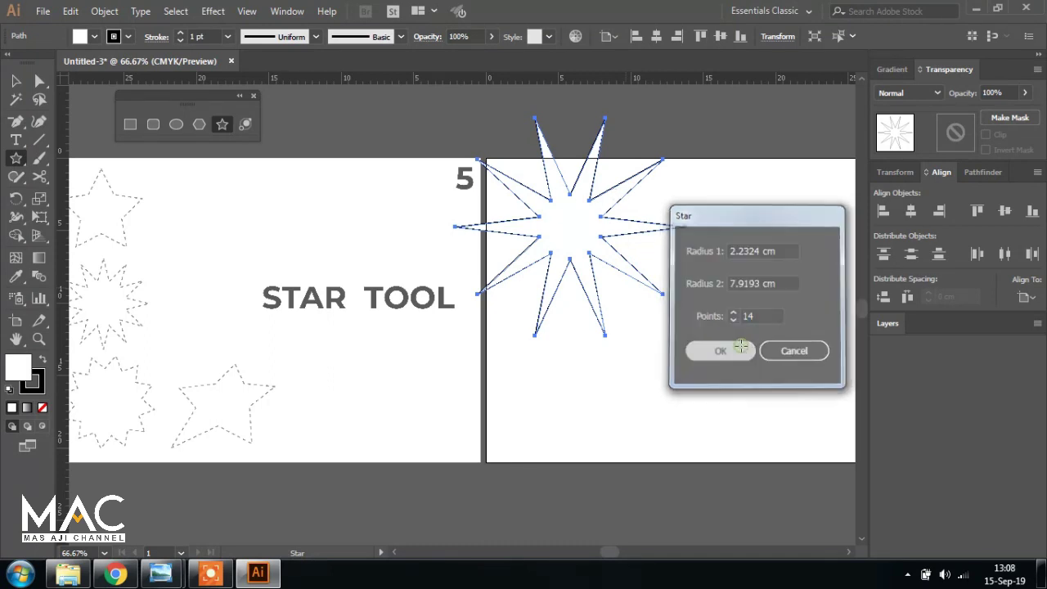
left_click(741, 348)
left_click(16, 81)
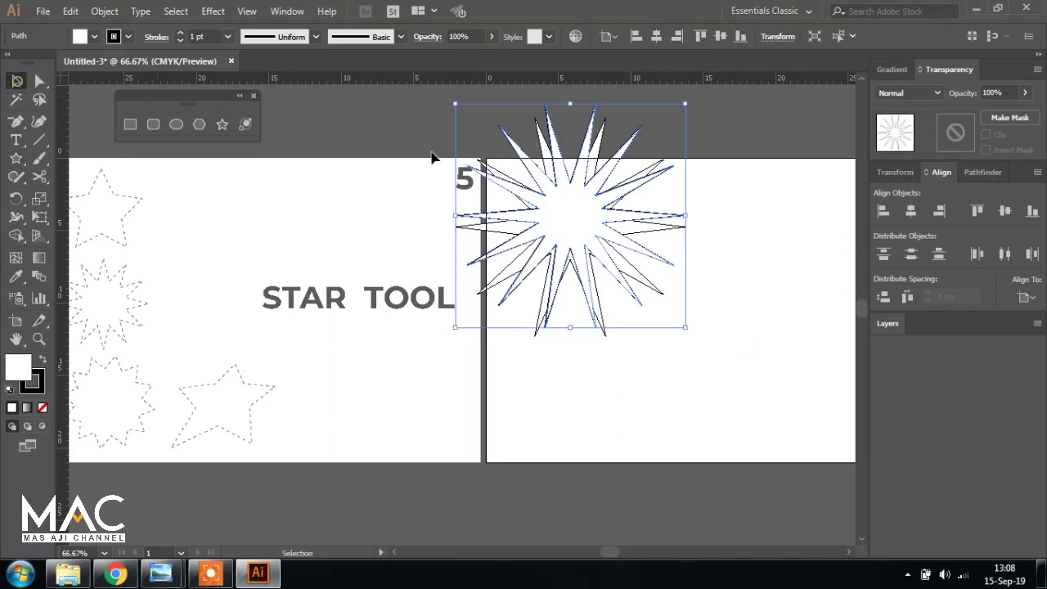
left_click_drag(614, 201, 758, 298)
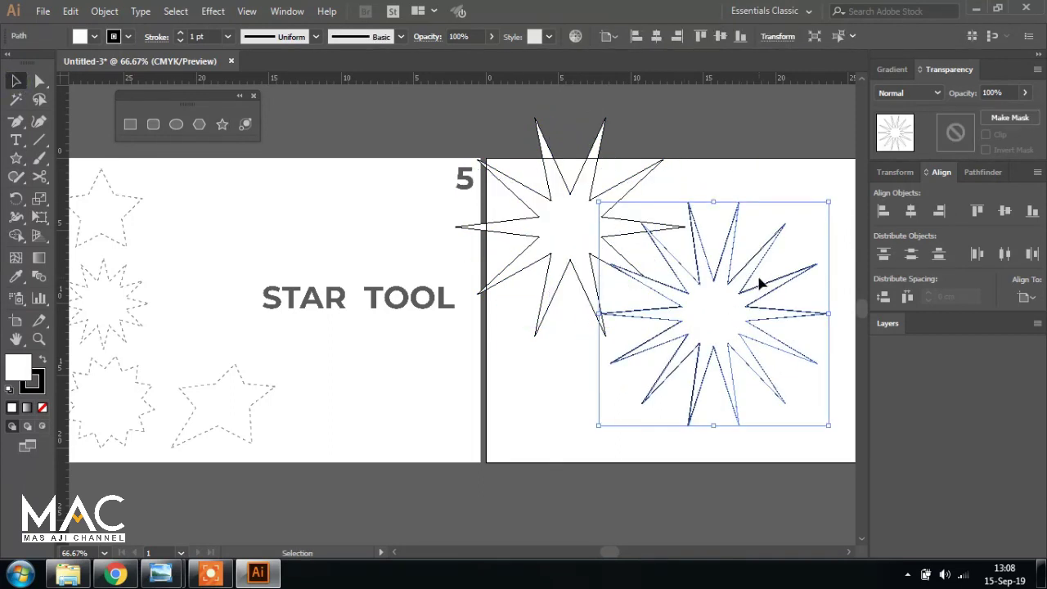
key("Delete")
left_click(556, 208)
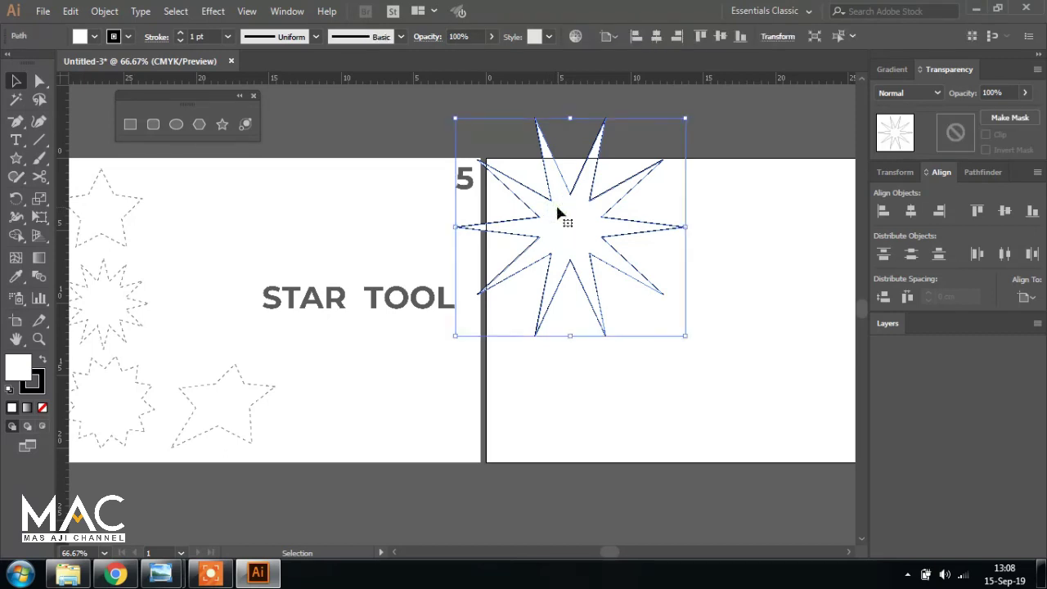
key("Delete")
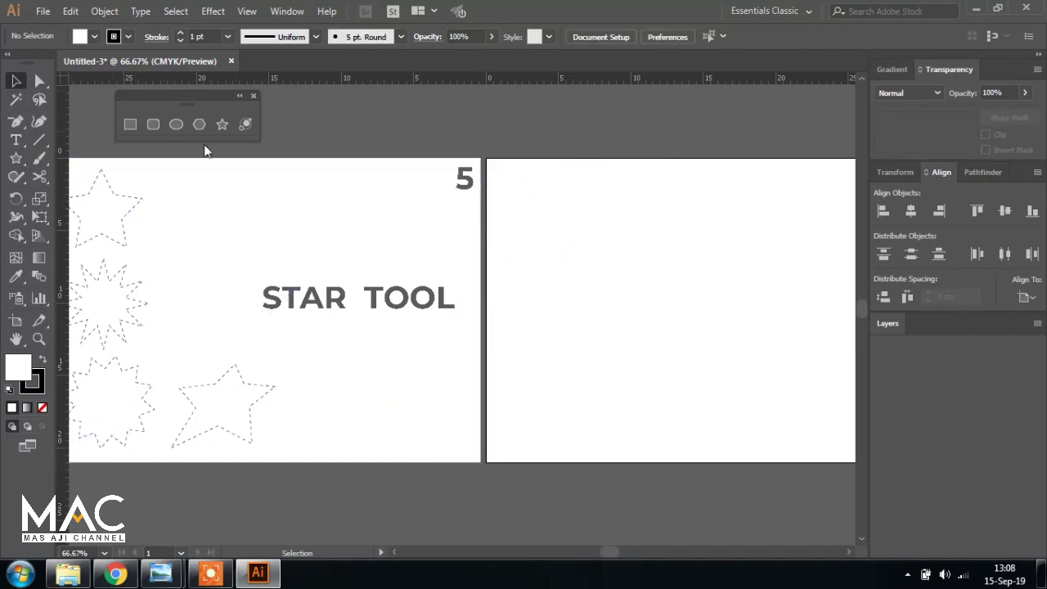
- Draw a 5-point star on the right artboard and rotate it to a new angle
left_click(220, 123)
left_click(585, 258)
type("5")
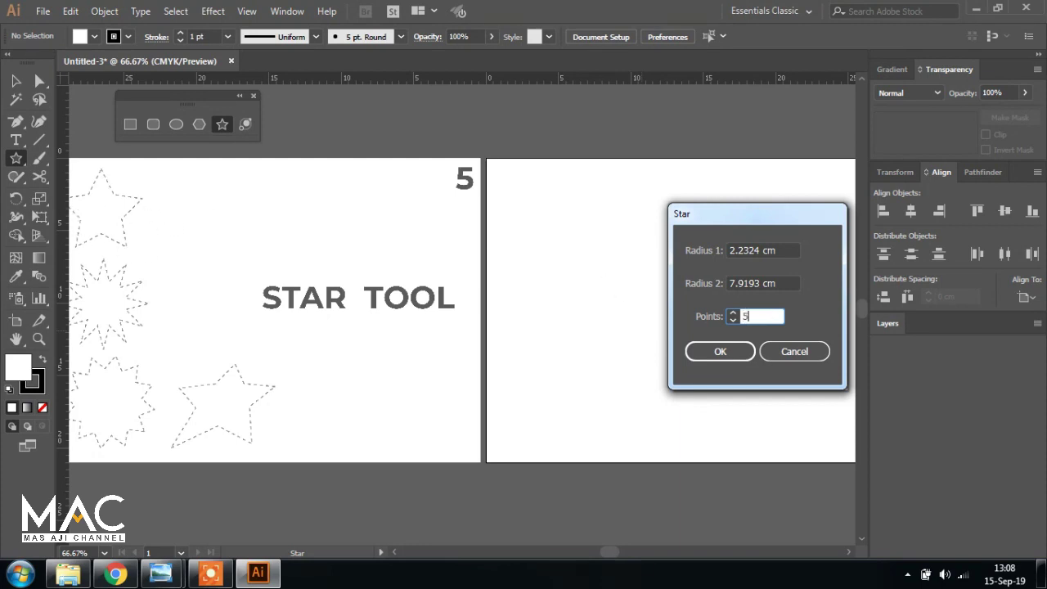
key("Return")
left_click(15, 80)
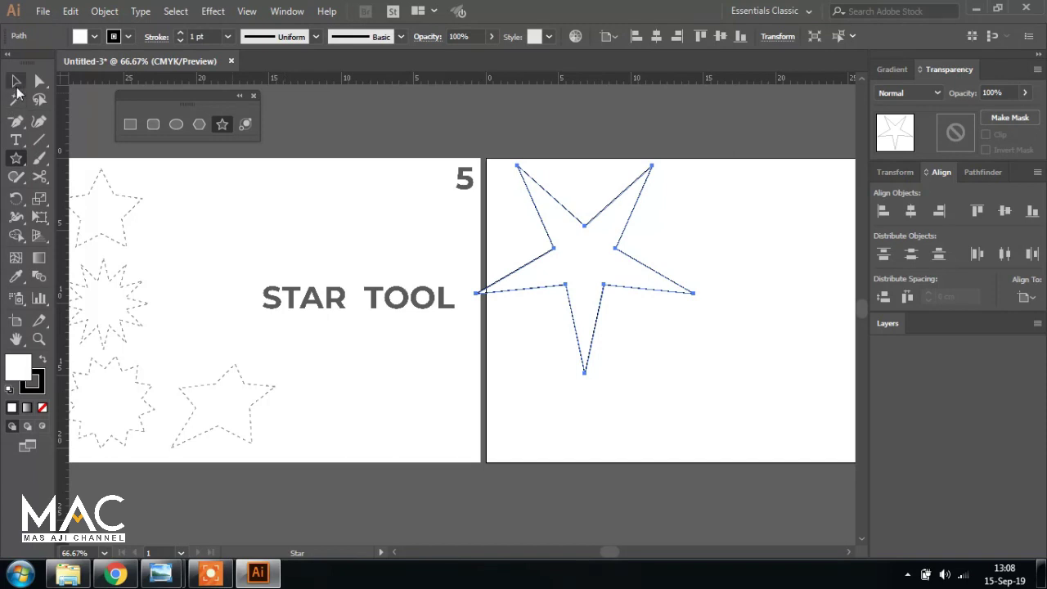
left_click_drag(702, 164, 733, 244)
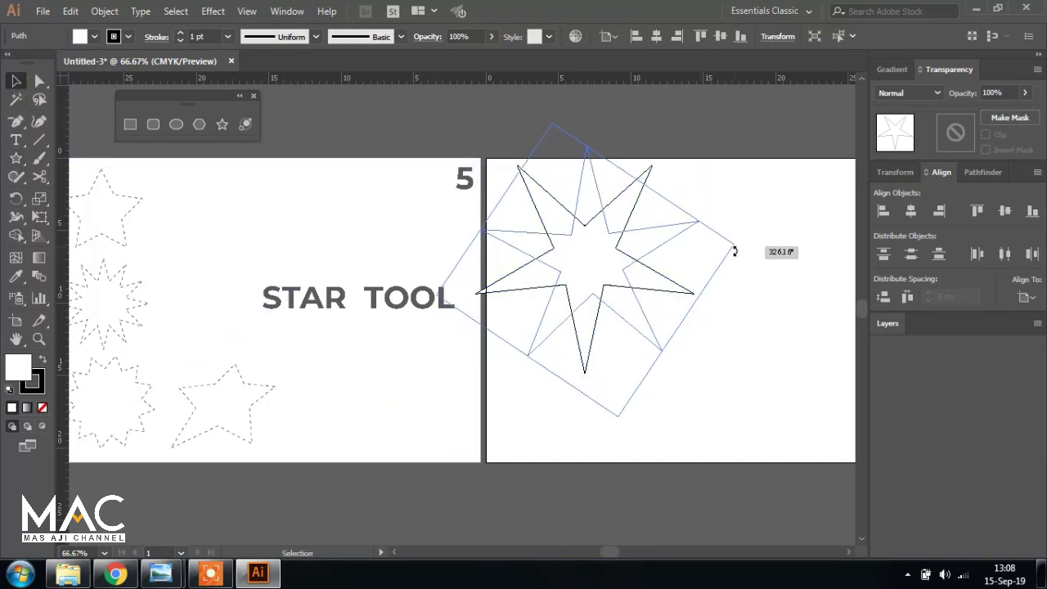
left_click_drag(733, 244, 733, 255)
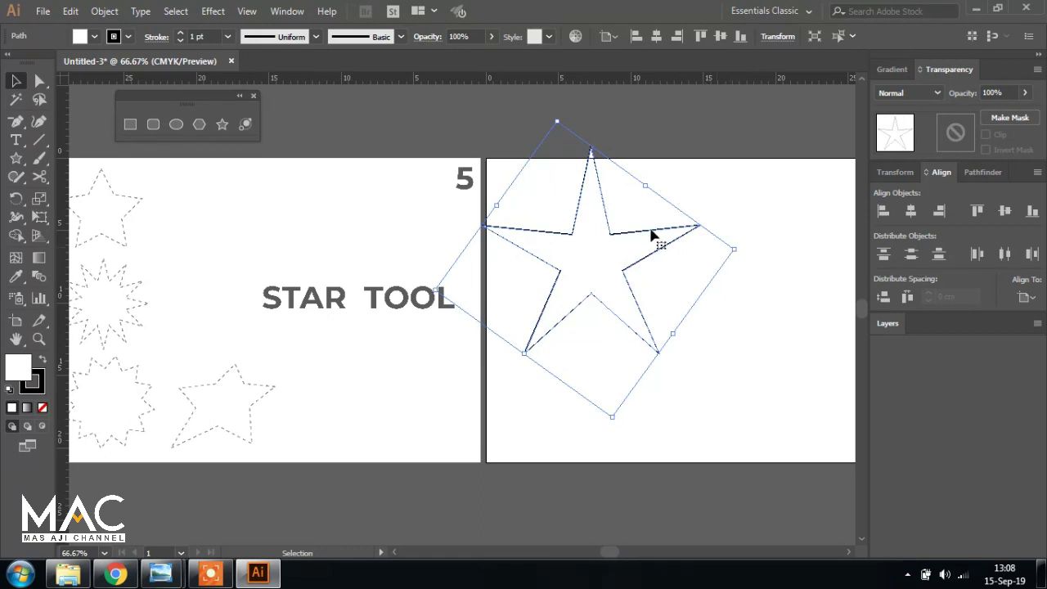
- Free-distort the star by dragging its bottom, left and top corners
left_click(39, 218)
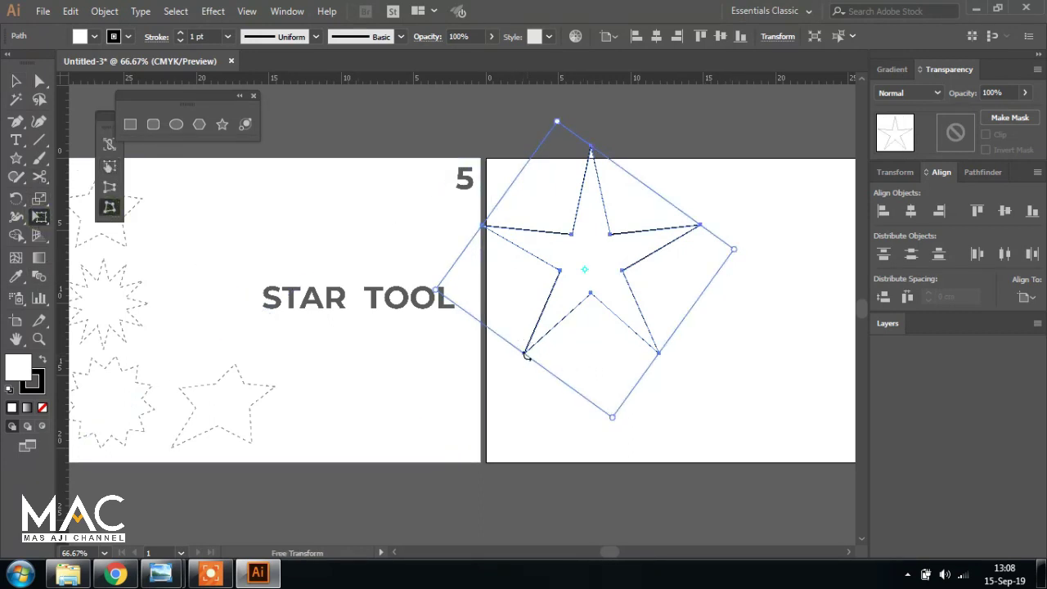
mouse_move(612, 419)
left_mouse_down()
mouse_move(513, 422)
mouse_move(552, 405)
left_mouse_up()
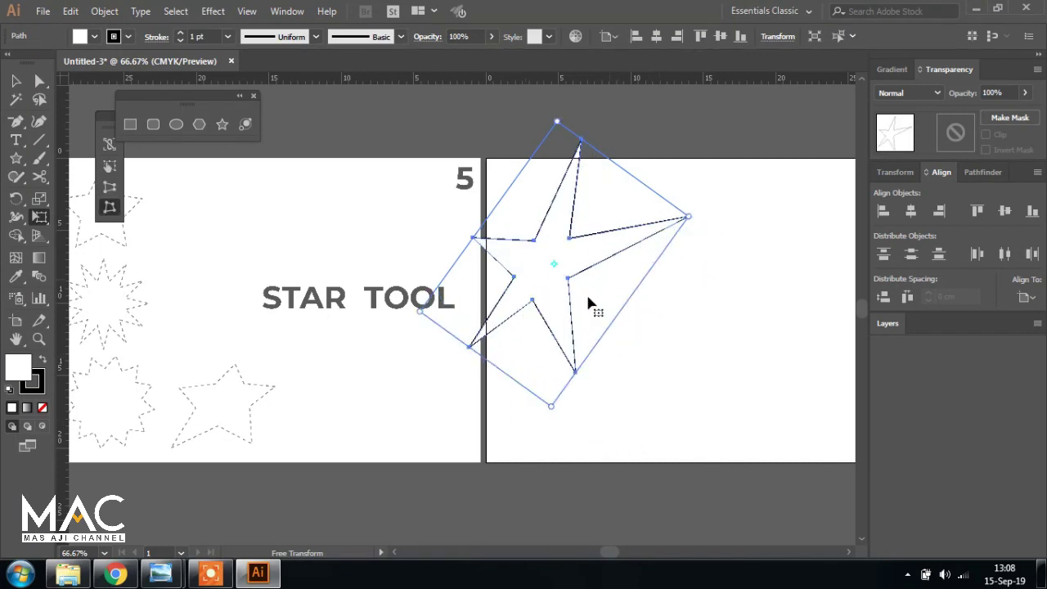
mouse_move(419, 314)
left_mouse_down()
mouse_move(370, 331)
mouse_move(385, 319)
left_mouse_up()
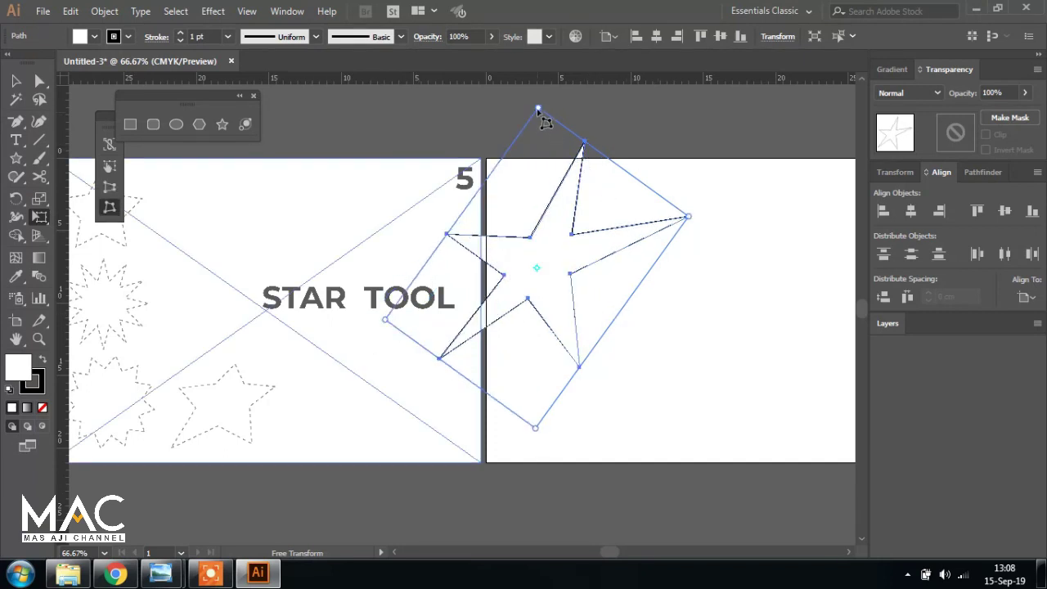
left_click_drag(538, 108, 568, 121)
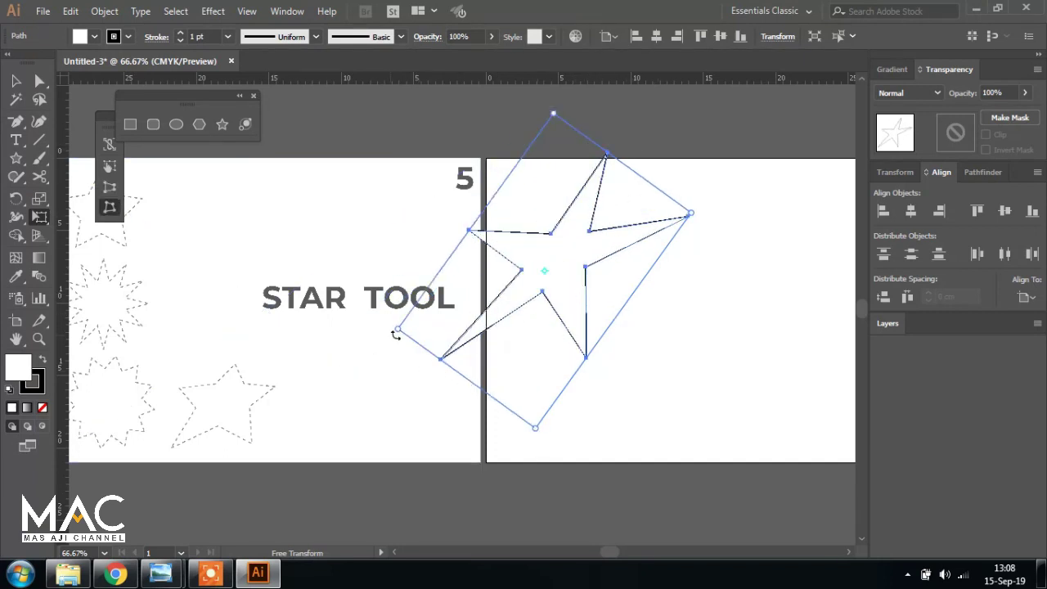
mouse_move(399, 331)
left_mouse_down()
mouse_move(358, 342)
mouse_move(334, 331)
mouse_move(363, 333)
left_mouse_up()
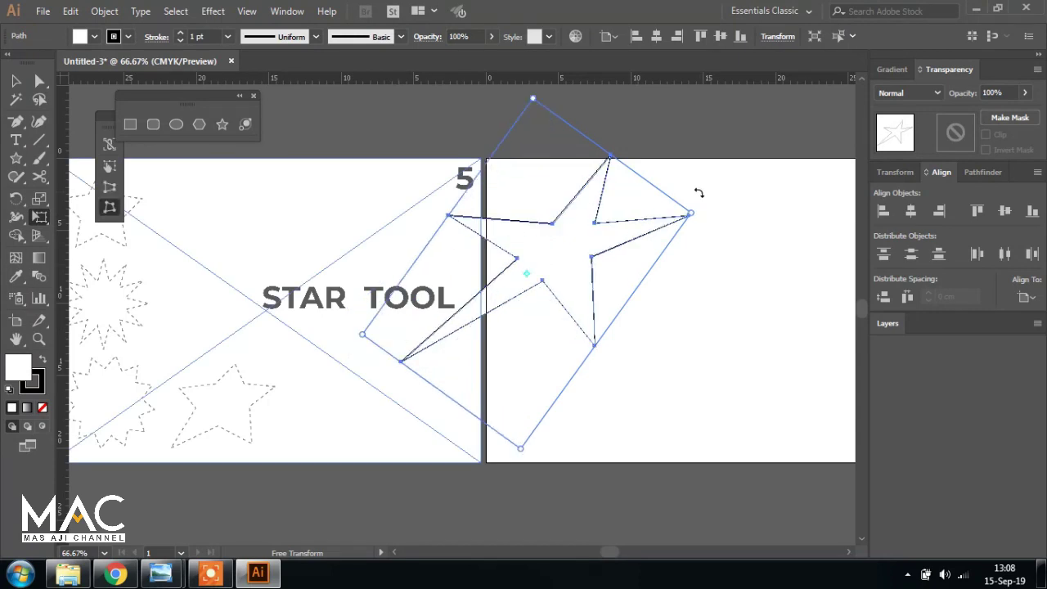
- Delete the distorted star and the STAR TOOL slide image
left_click(16, 81)
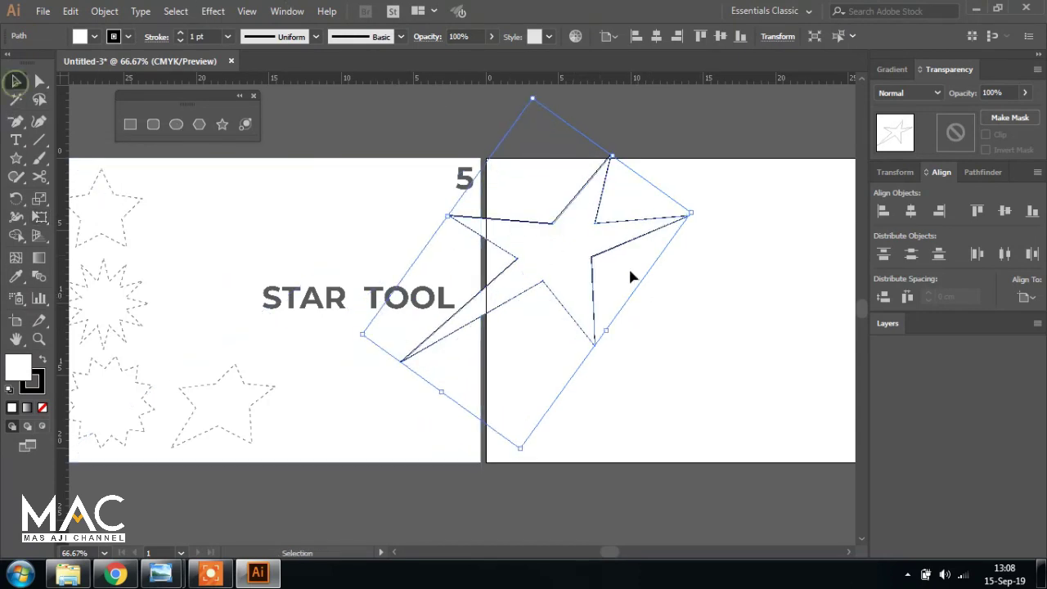
key("Delete")
left_click(344, 241)
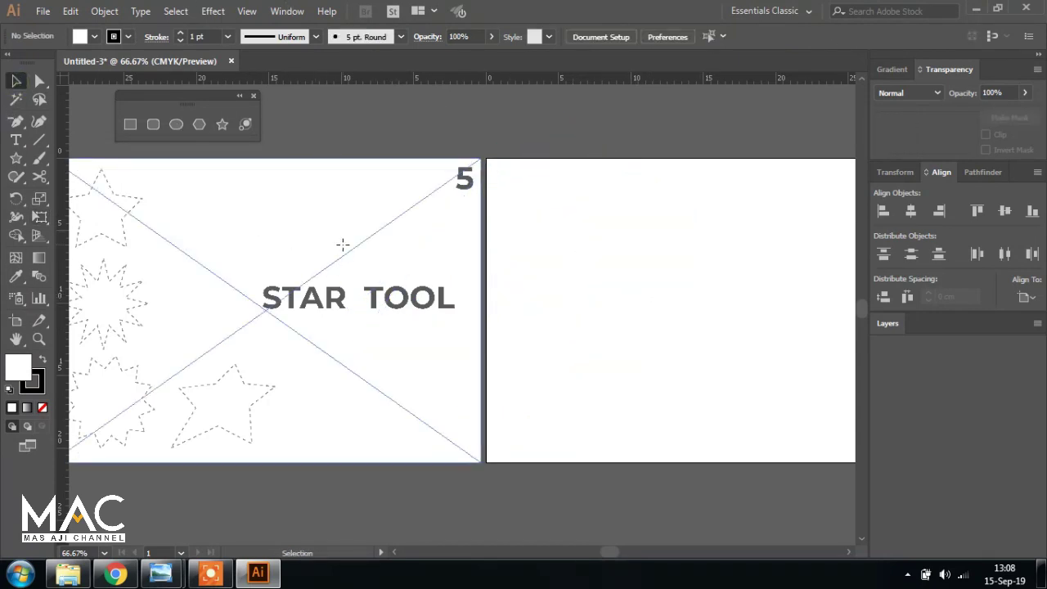
key("Delete")
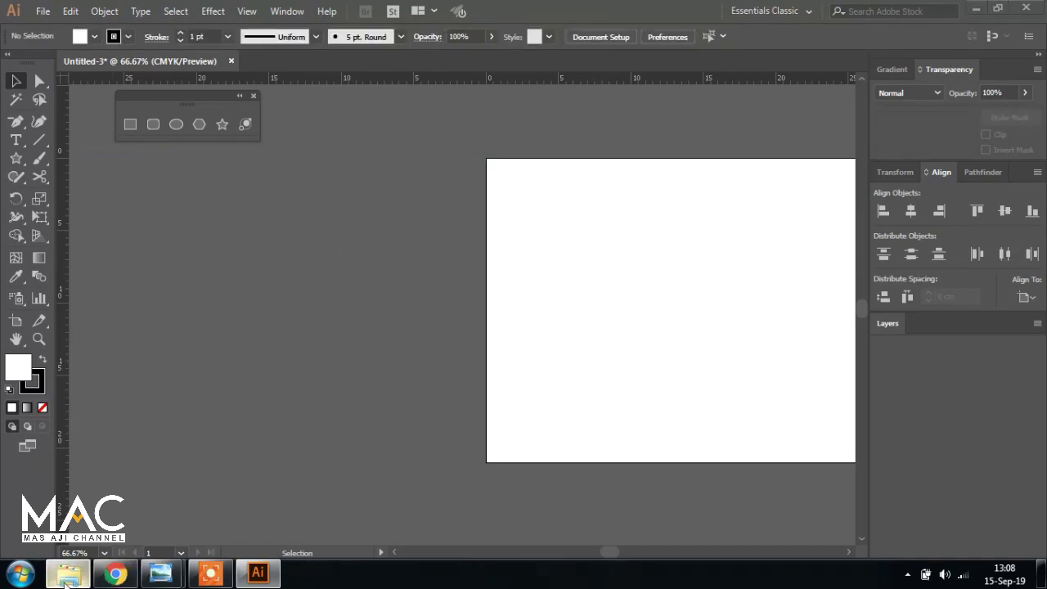
- Drag the MATERI-06 Flare Tool slide into Illustrator and set it flush against the artboard
left_click(69, 572)
left_click(572, 123)
left_click_drag(575, 130, 255, 344)
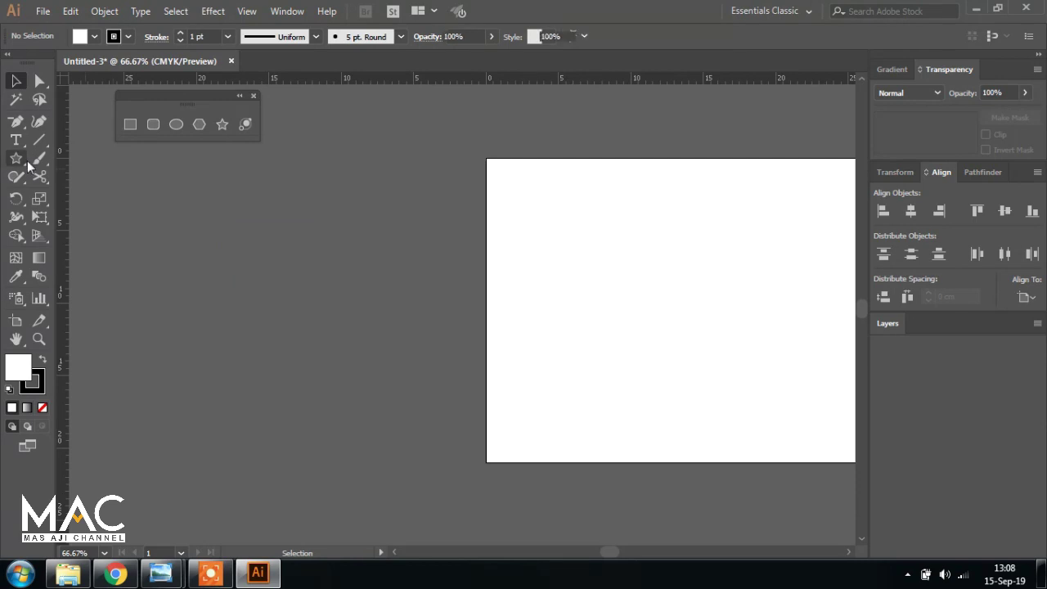
left_click_drag(377, 241, 354, 282)
left_click(727, 318)
left_click_drag(458, 292, 464, 289)
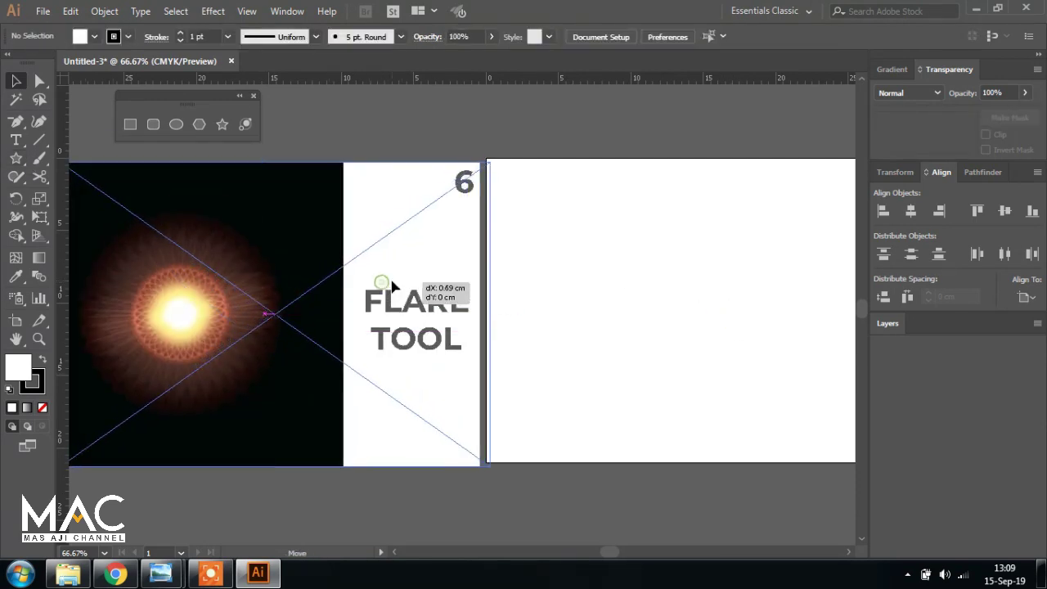
left_click(738, 342)
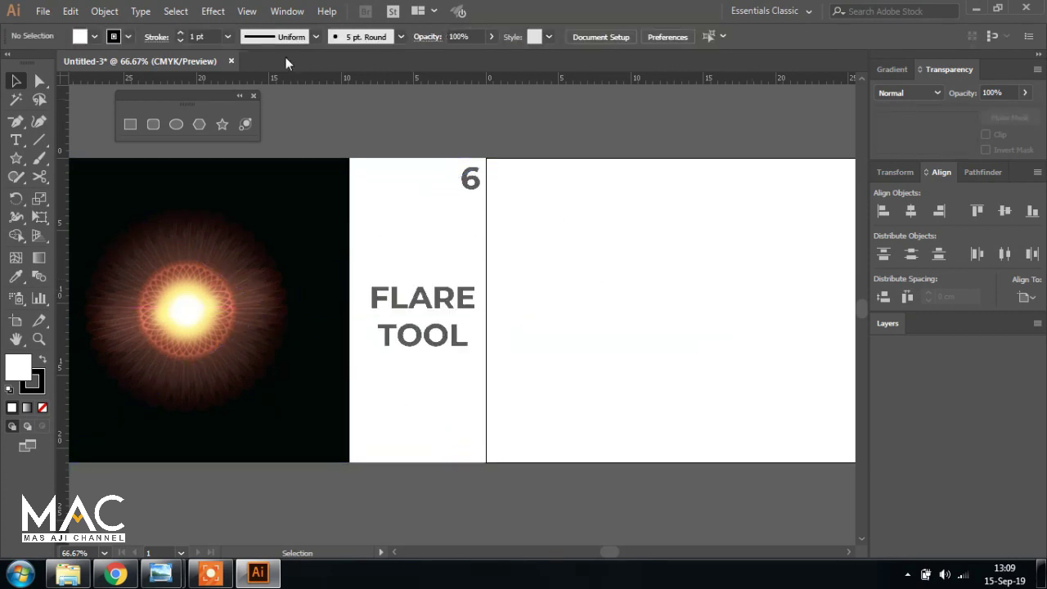
- Start a flare on the right artboard with a 64 pt centre diameter
left_click(245, 124)
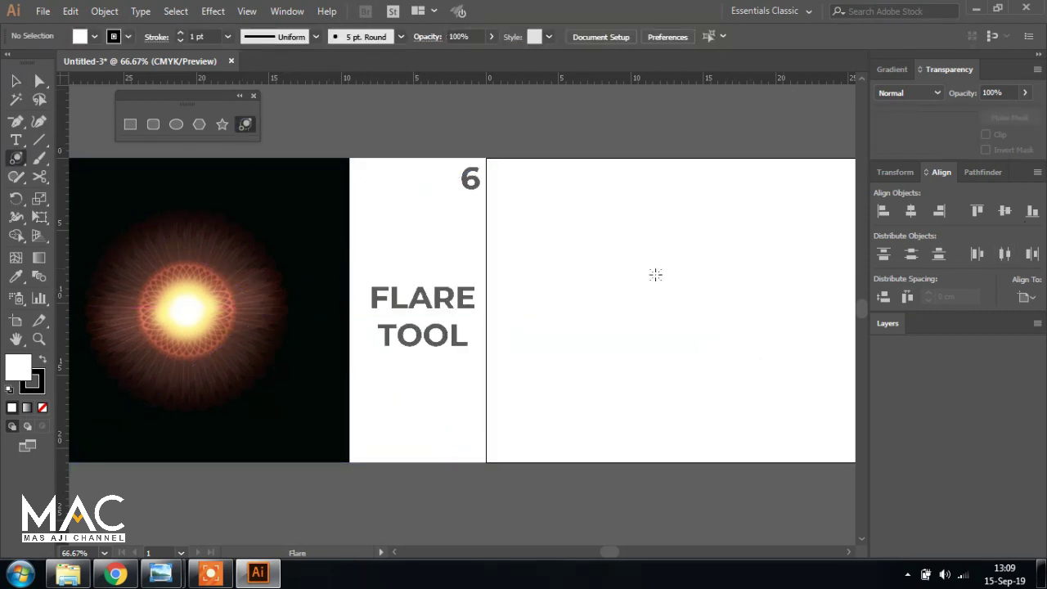
left_click(639, 279)
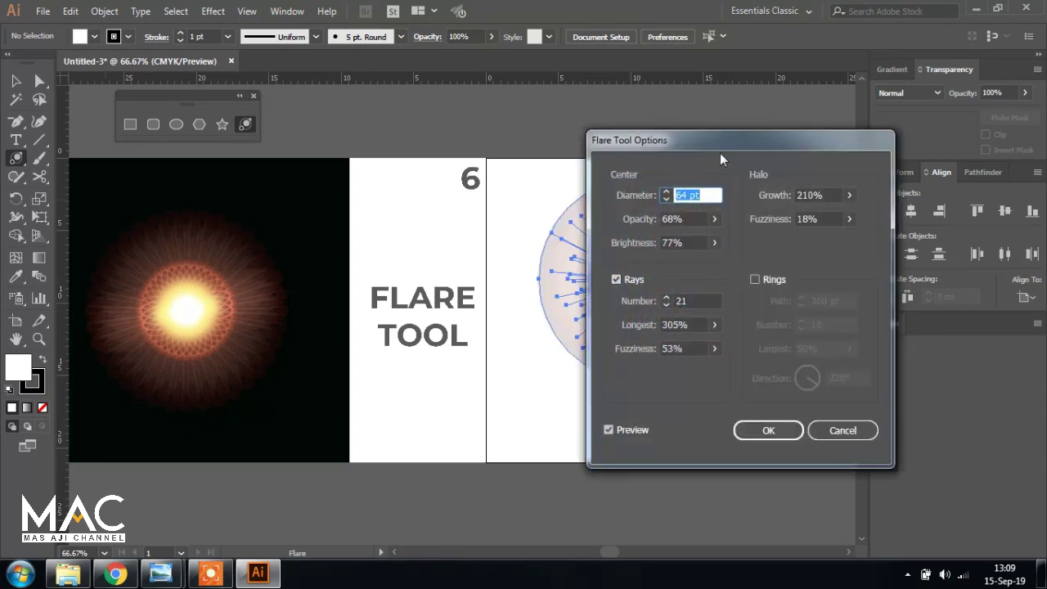
left_click_drag(713, 146, 329, 168)
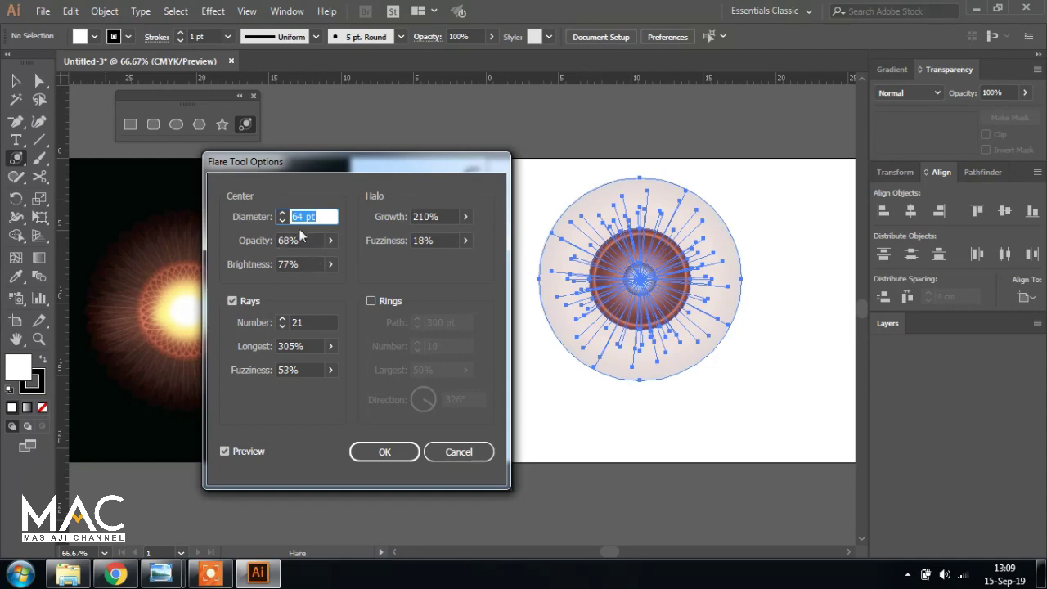
left_click(305, 217)
key("Up")
key("Up")
key("Up")
key("Up")
key("Up")
key("Up")
key("Up")
key("Up")
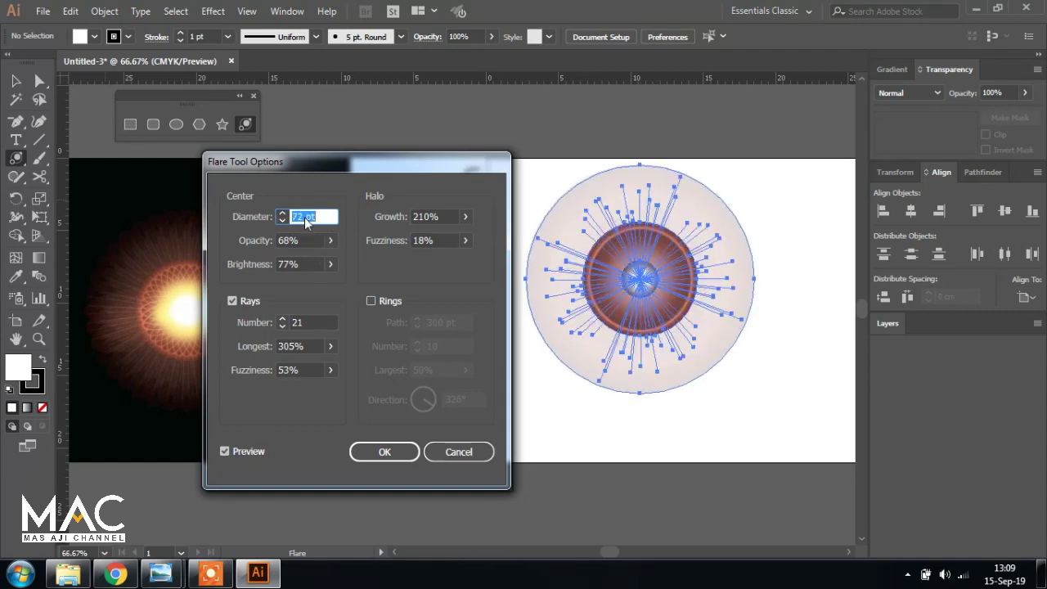
key("Down")
key("Down")
key("Down")
key("Down")
key("Down")
key("Down")
key("Down")
key("Down")
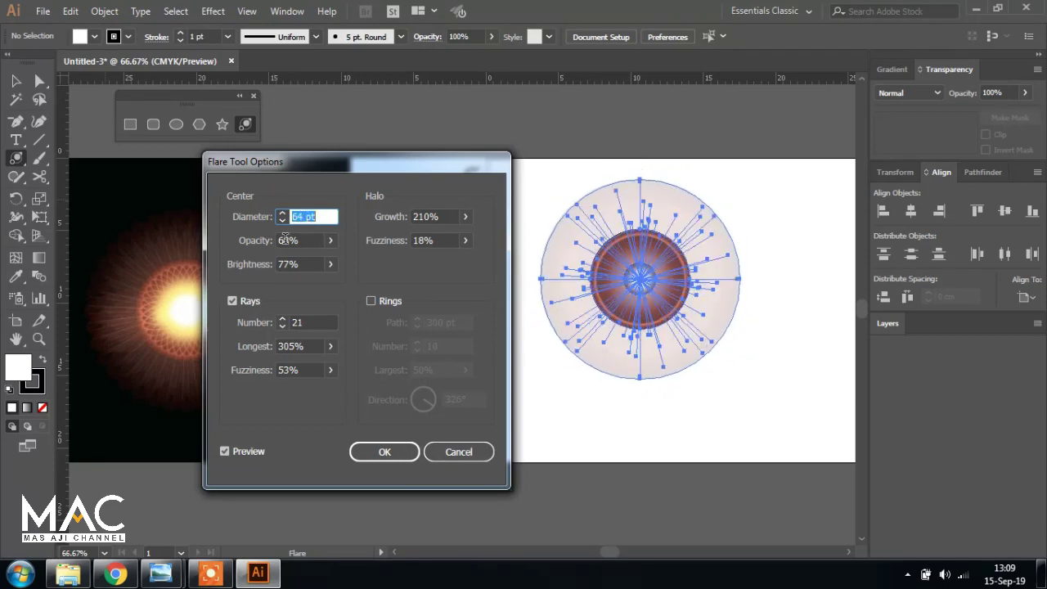
- Set the flare centre opacity to 63% and raise its brightness to 95%
double_click(292, 242)
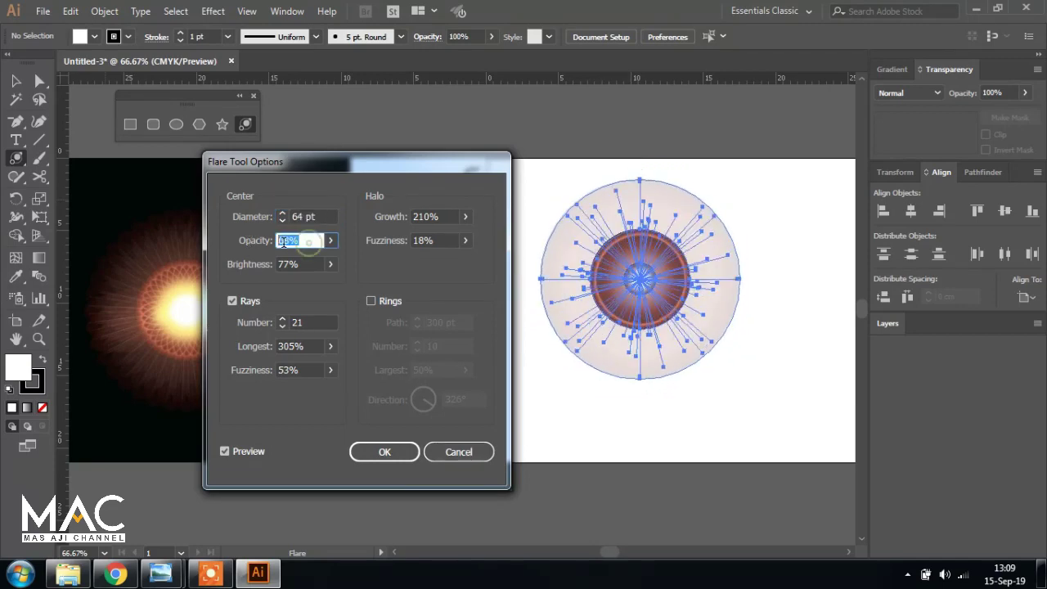
key("Up")
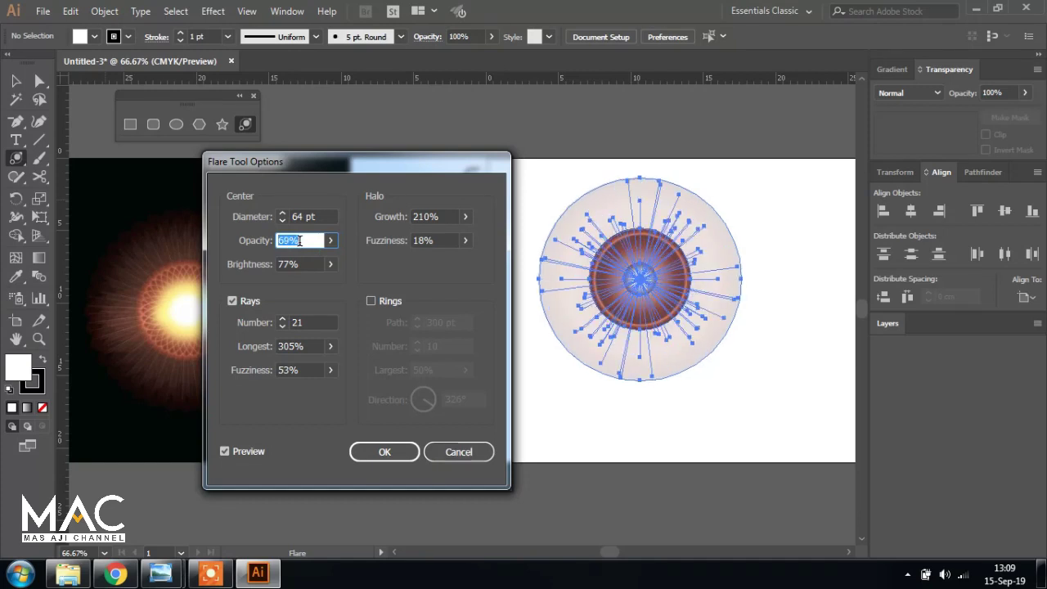
key("Up")
key("Up")
key("Up")
key("Up")
key("Up")
key("Up")
key("Up")
key("Up")
key("Up")
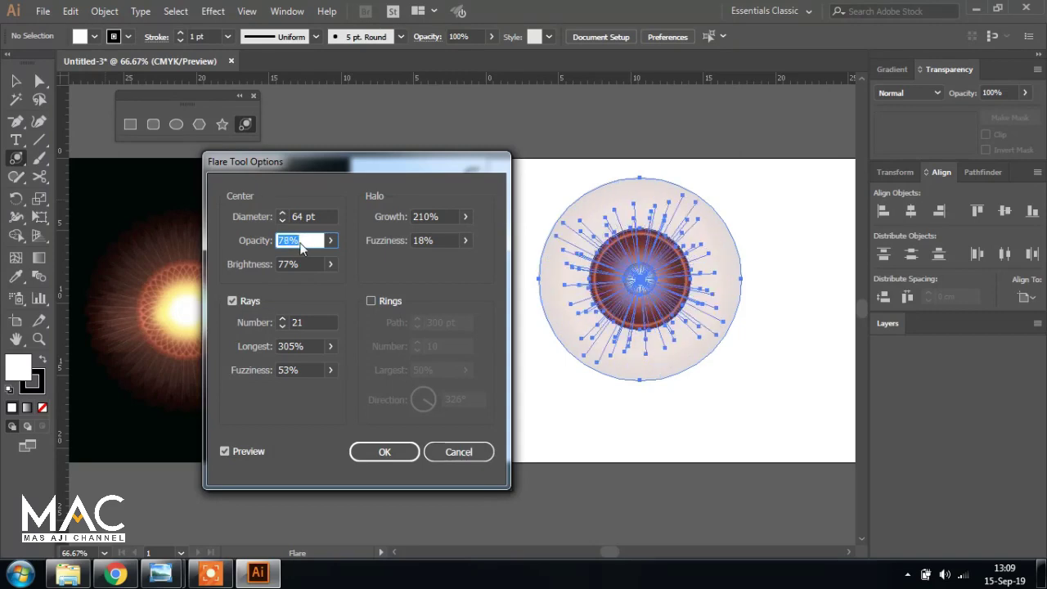
key("Up")
key("Up")
key("Up")
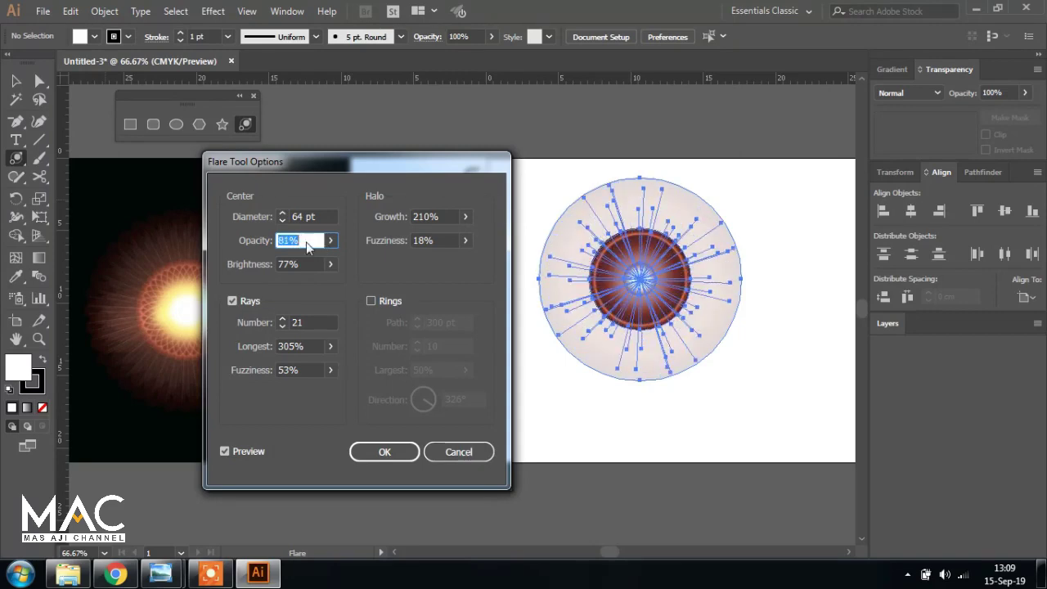
key("Down")
key("Down")
key("Down")
key("Down")
key("Down")
key("Down")
key("Down")
key("Down")
key("Down")
key("Down")
key("Down")
key("Down")
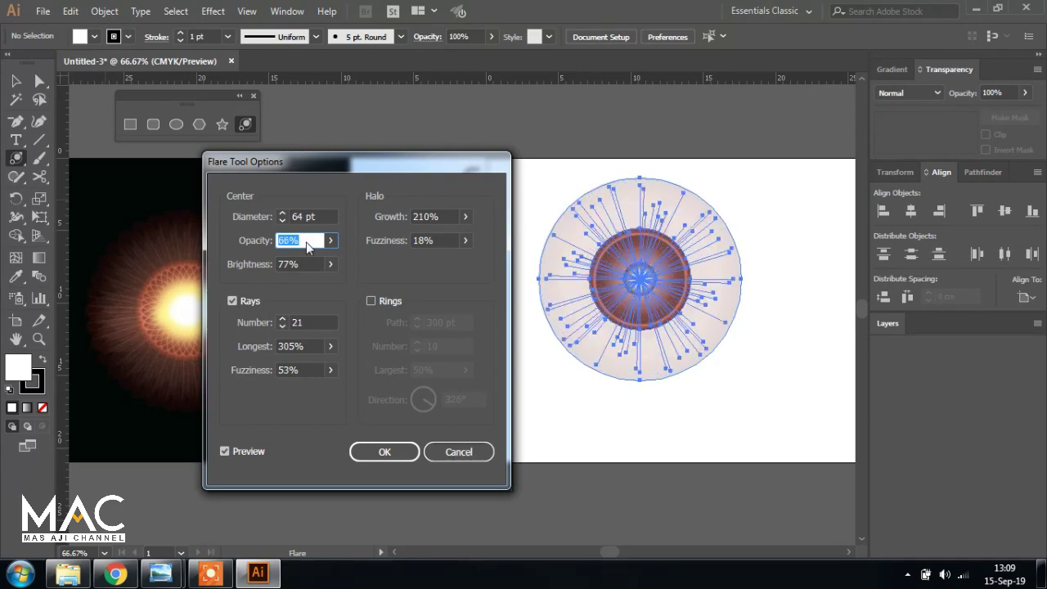
key("Down")
key("Down")
key("Down")
key("Down")
key("Down")
key("Down")
key("Down")
key("Down")
key("Down")
key("Down")
key("Down")
key("Down")
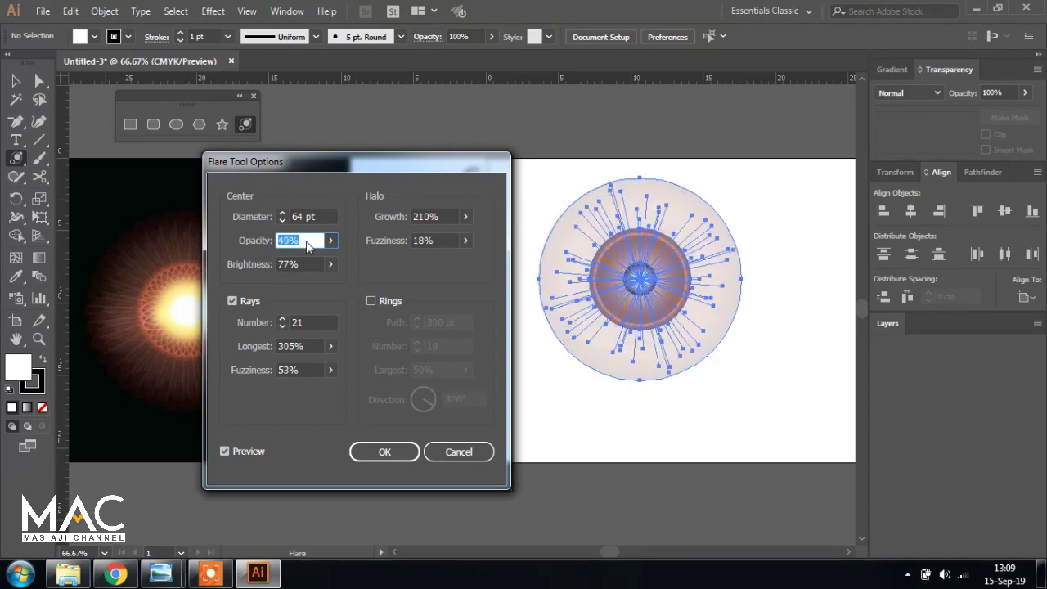
key("Up")
key("Up")
key("Up")
key("Up")
key("Up")
key("Up")
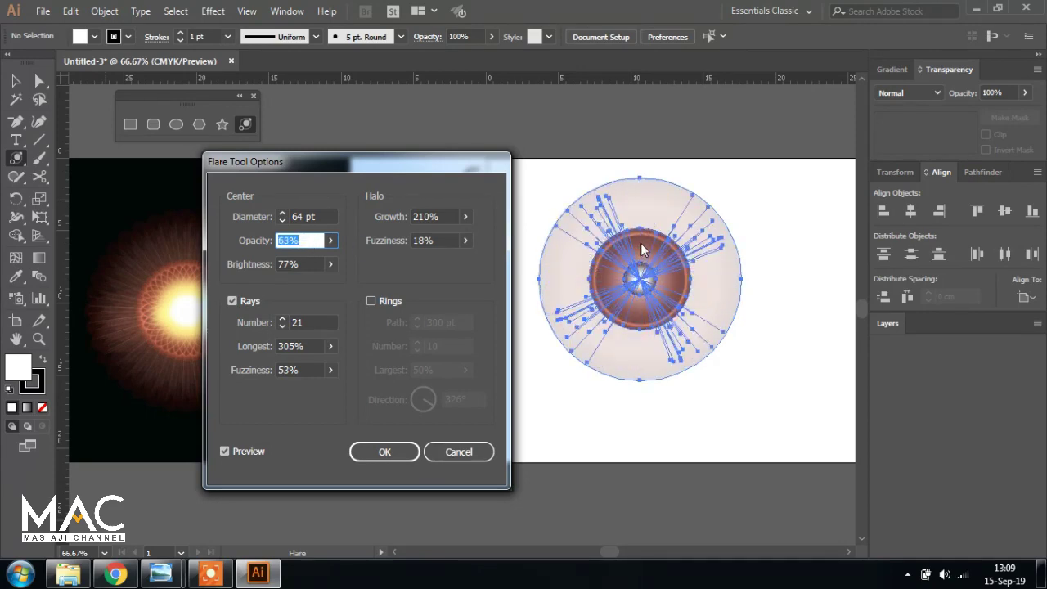
left_click(298, 264)
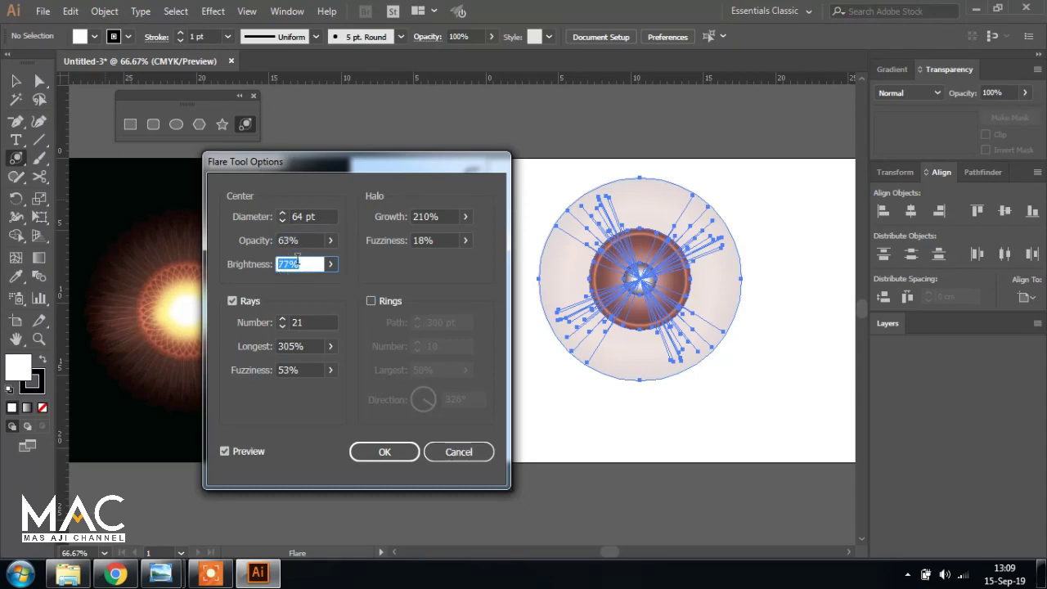
key("Up")
key("Up")
key("Up")
key("Up")
key("Up")
key("Up")
key("Up")
key("Up")
key("Up")
key("Up")
key("Up")
key("Up")
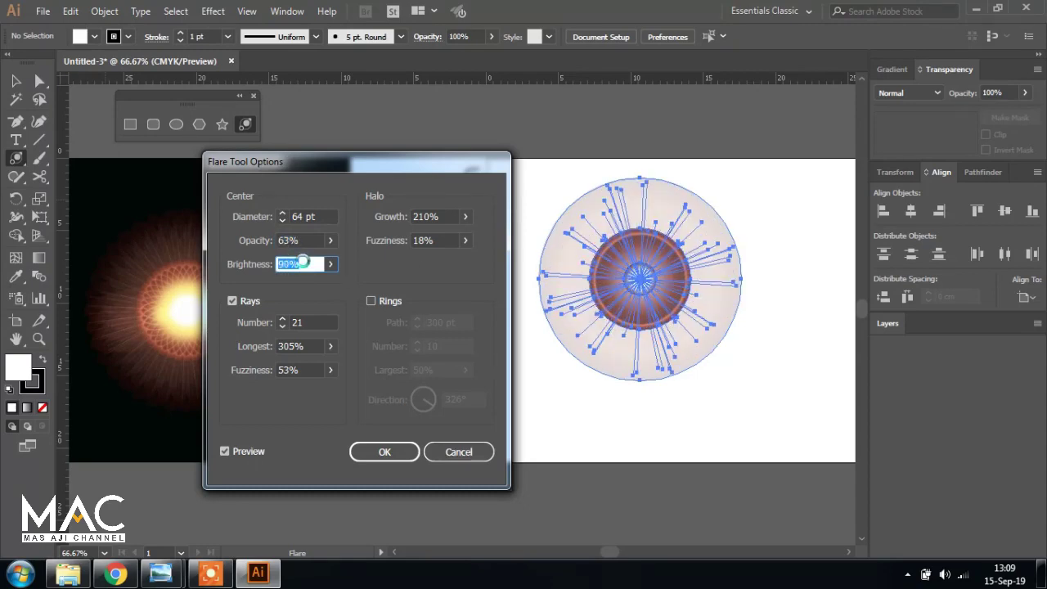
key("Up")
key("Up")
key("Up")
- Set 17 rays and 216% halo growth, then create the flare
left_click(304, 322)
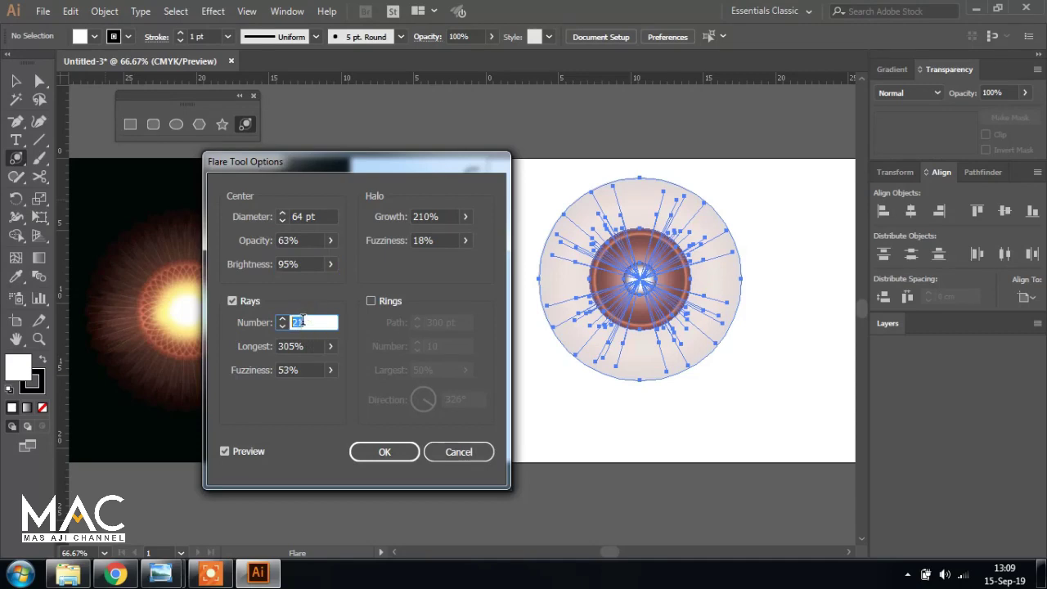
key("Up")
key("Up")
key("Up")
key("Up")
key("Up")
key("Up")
key("Down")
key("Down")
key("Down")
key("Down")
key("Down")
key("Down")
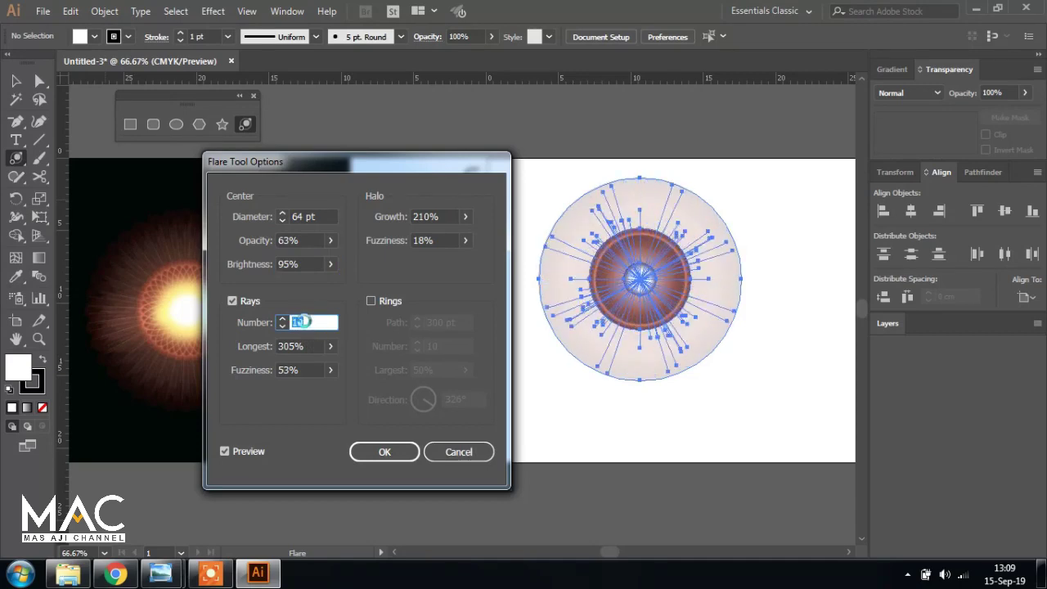
key("Down")
key("Down")
key("Down")
left_click(438, 217)
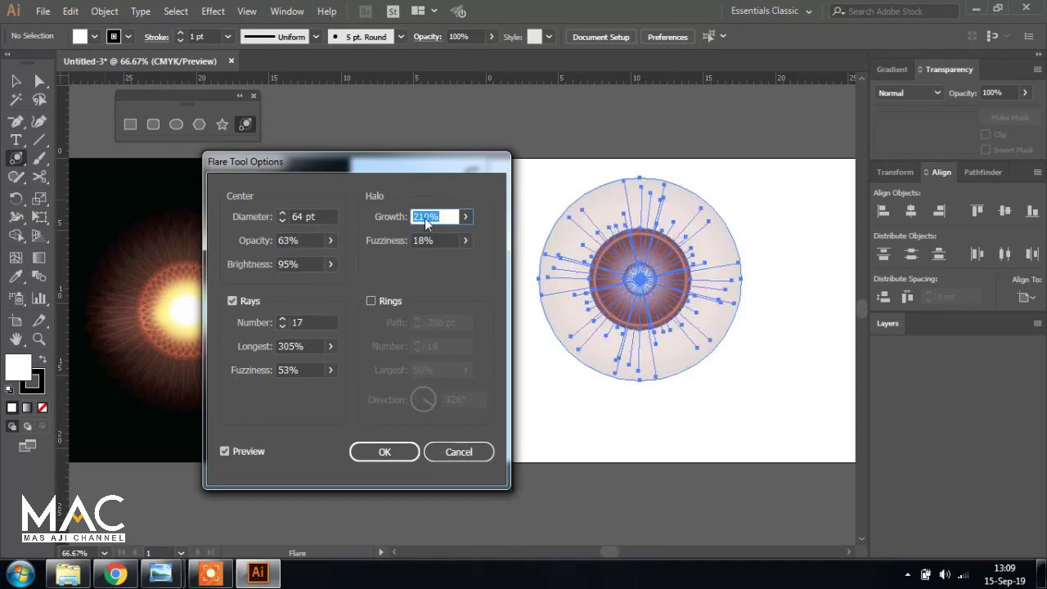
key("Up")
key("Up")
key("Up")
key("Up")
key("Up")
key("Up")
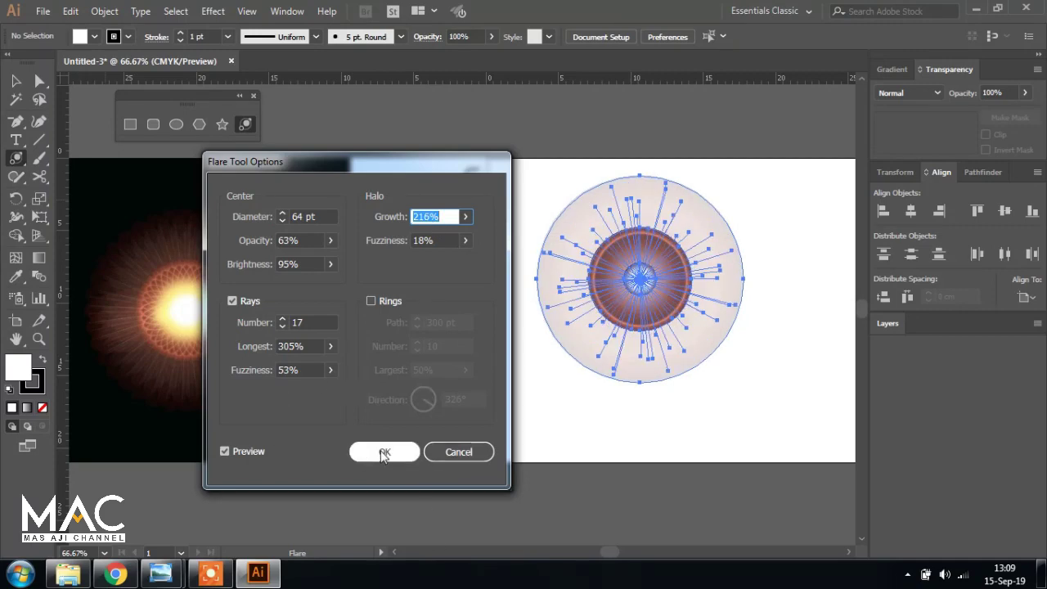
left_click(376, 451)
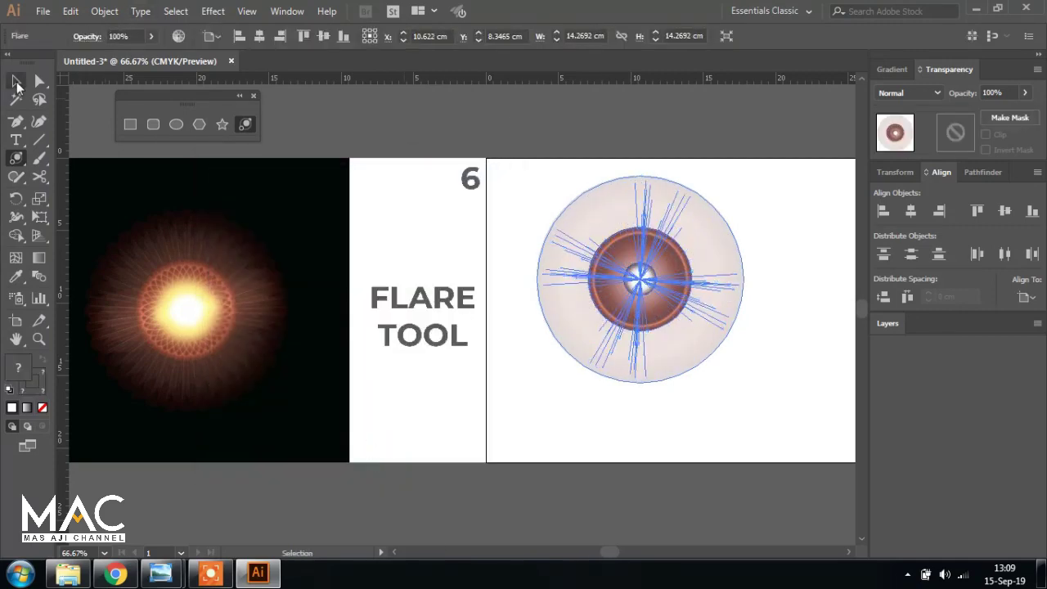
- Squash the flare into a flat ellipse and centre it vertically on the artboard
left_click(17, 81)
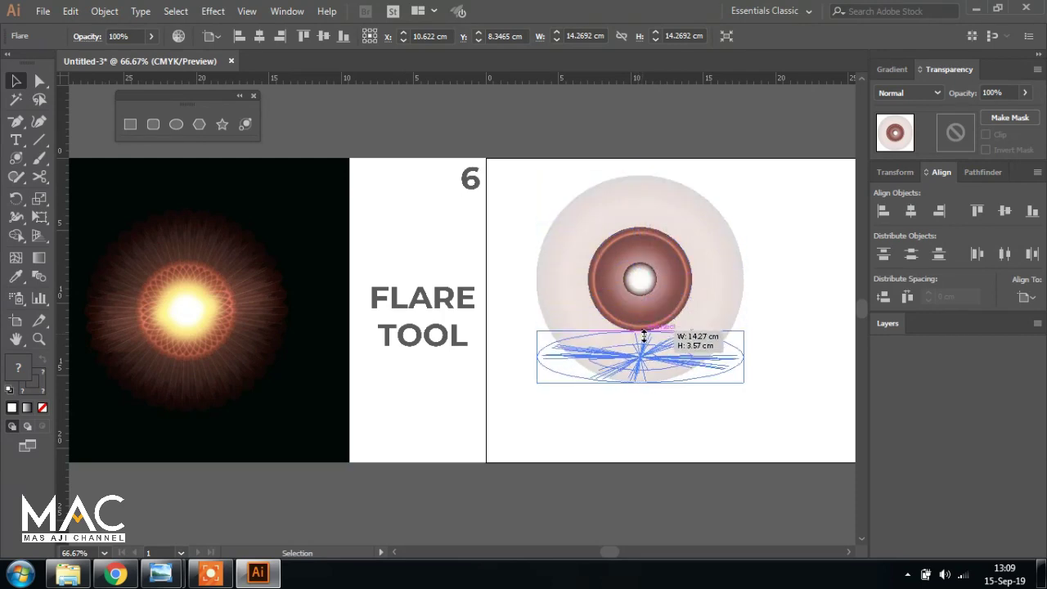
left_click_drag(638, 175, 642, 334)
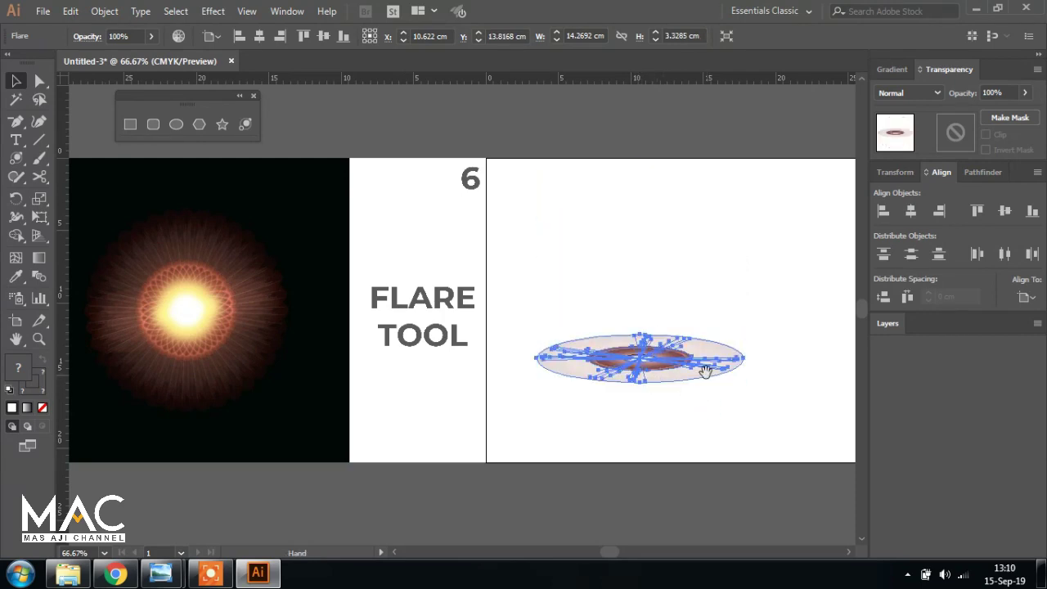
left_click_drag(710, 371, 556, 374)
left_click_drag(486, 371, 548, 317)
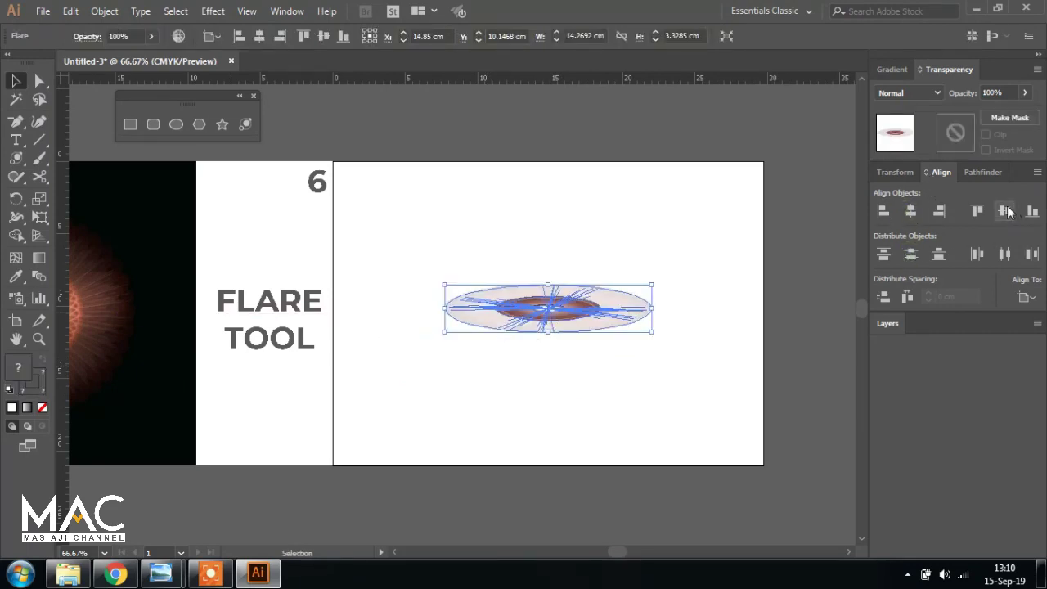
left_click(1004, 255)
- Flatten the flare slightly more, re-centre it vertically, and reselect it
left_click(585, 322)
left_click(561, 331)
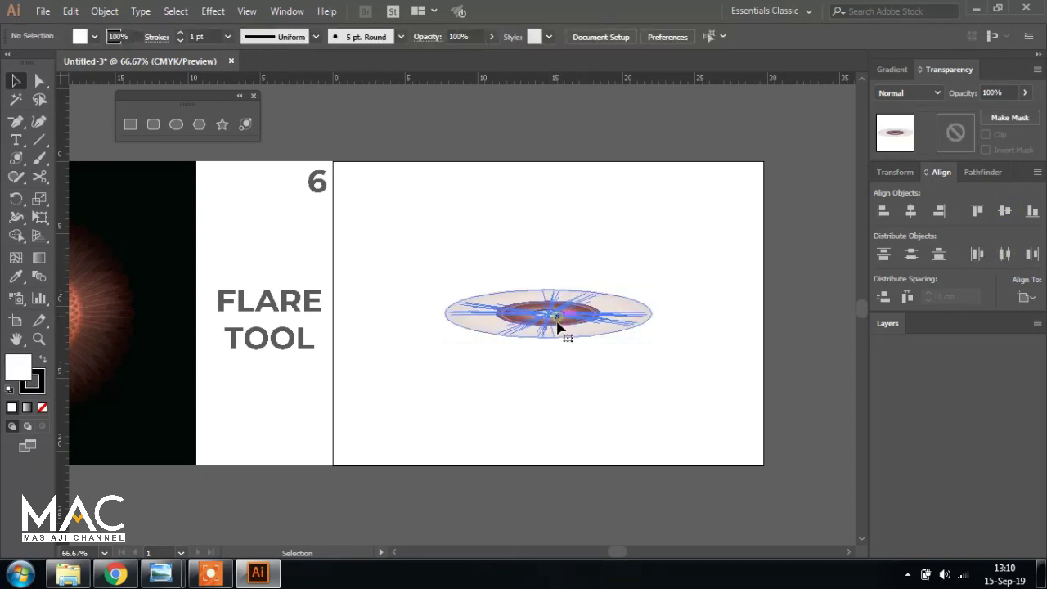
left_click_drag(549, 337, 548, 330)
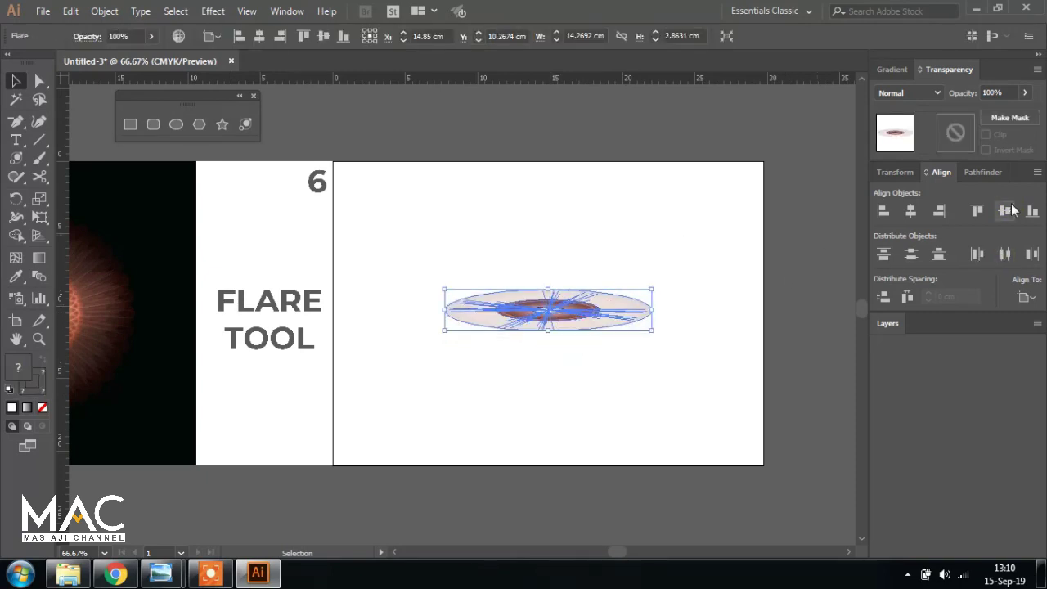
left_click(1005, 254)
left_click(771, 266)
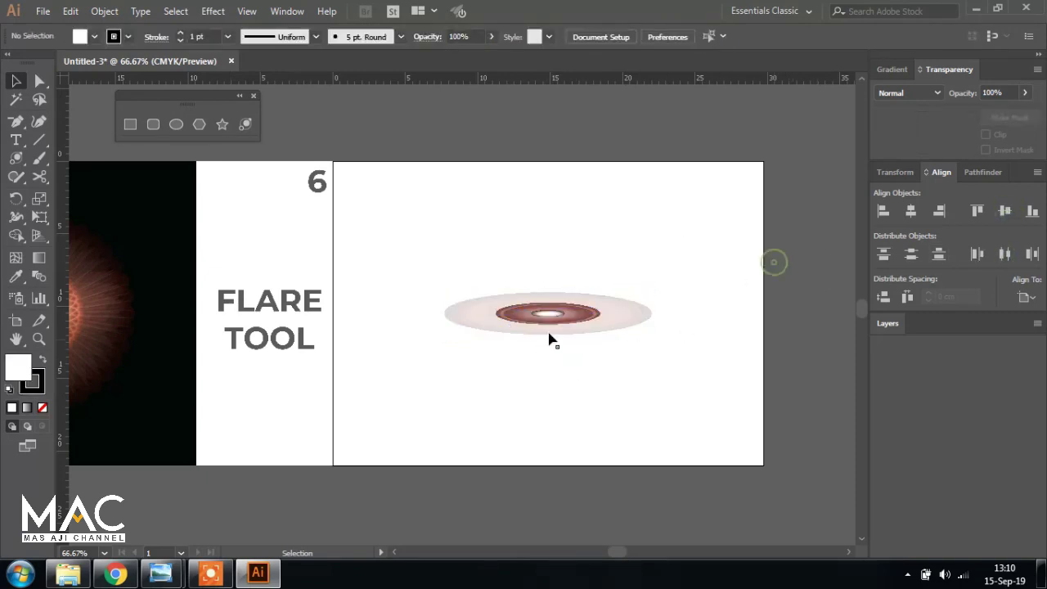
left_click(547, 320)
left_click(212, 11)
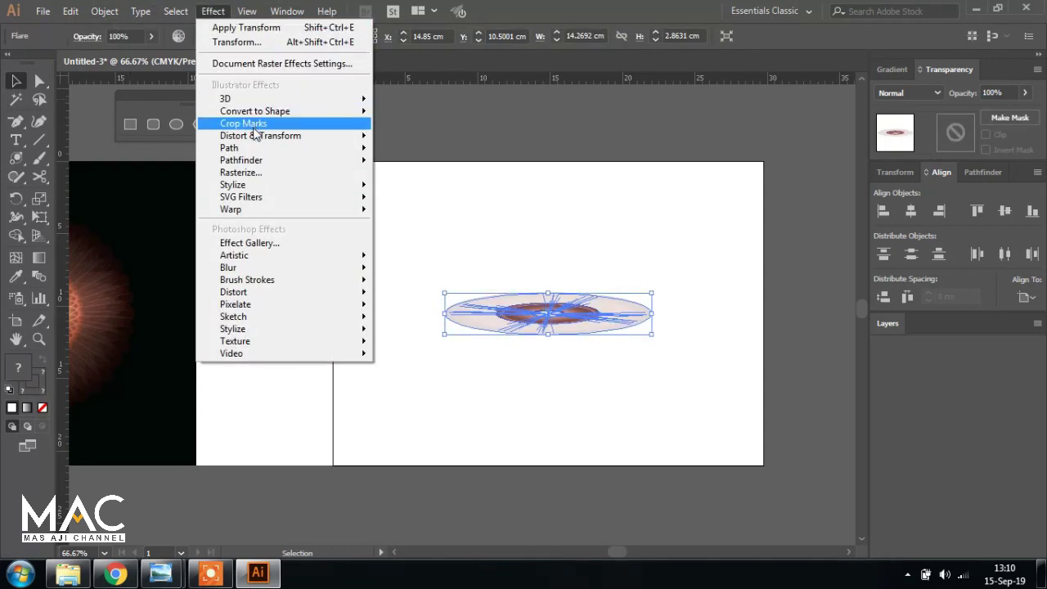
mouse_move(260, 136)
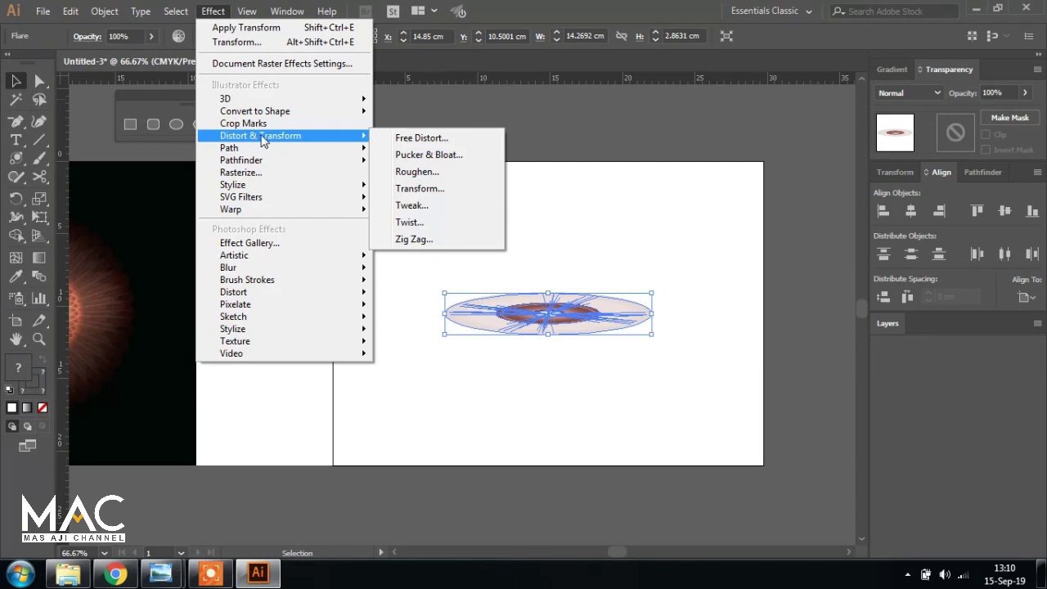
- Apply a Transform effect to the flare: 20 copies, each rotated 10°
left_click(442, 189)
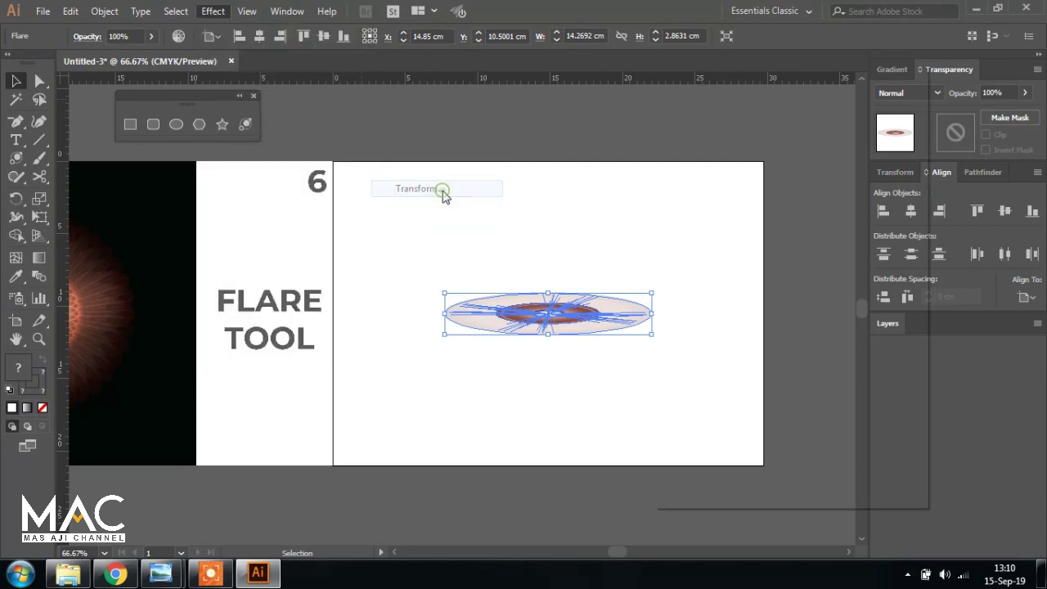
left_click_drag(741, 76, 776, 76)
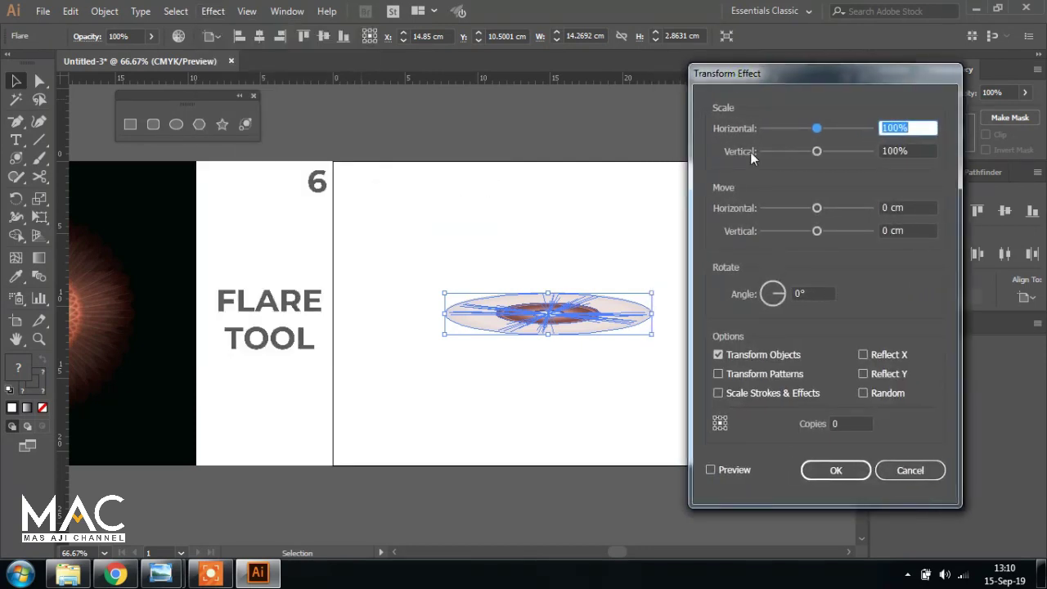
left_click(854, 427)
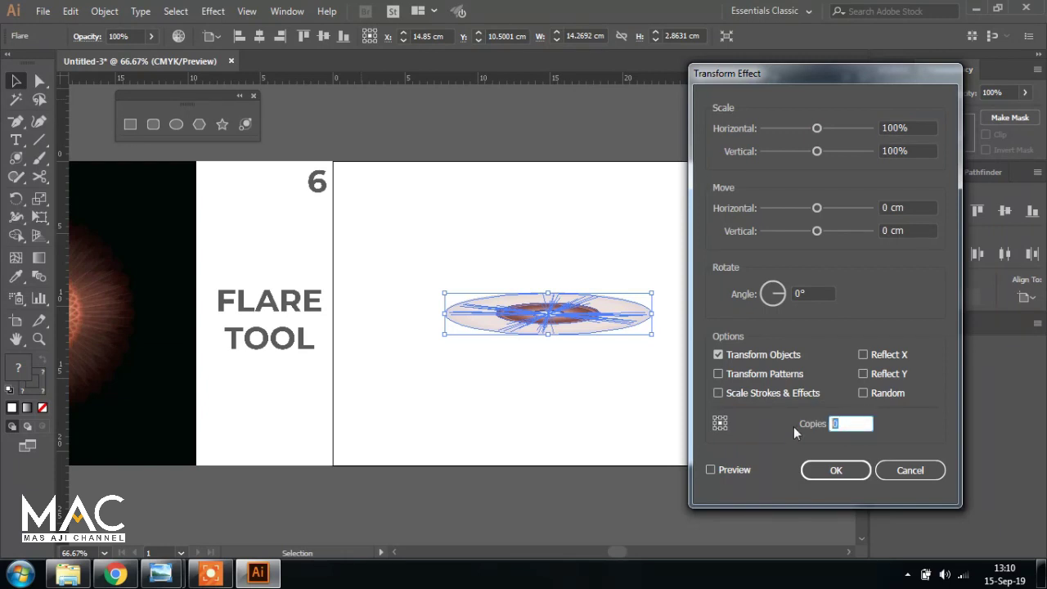
key("BackSpace")
type("20")
left_click(710, 470)
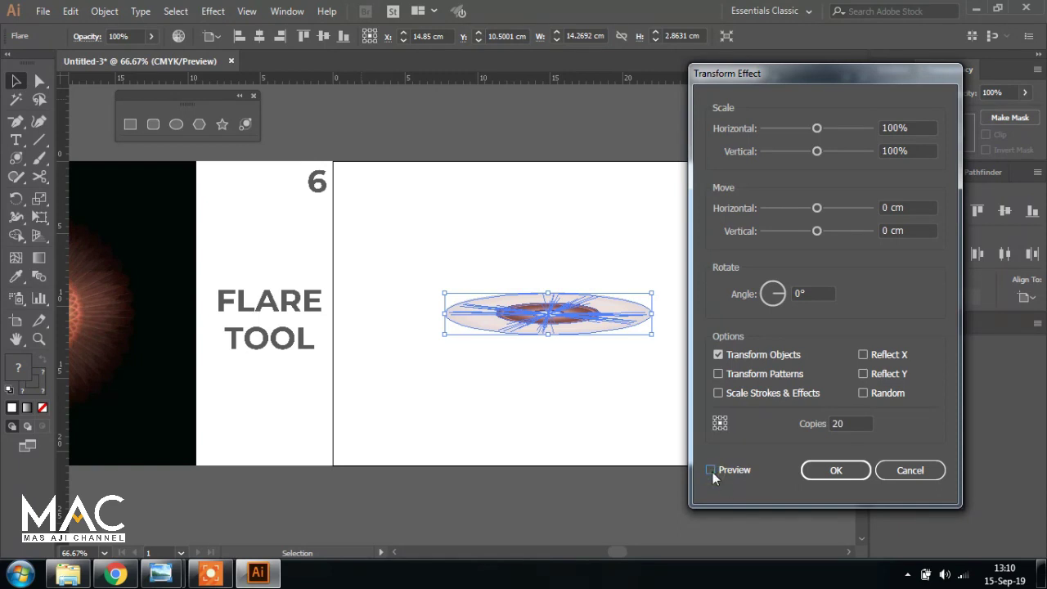
left_click(710, 471)
left_click(806, 294)
type("10")
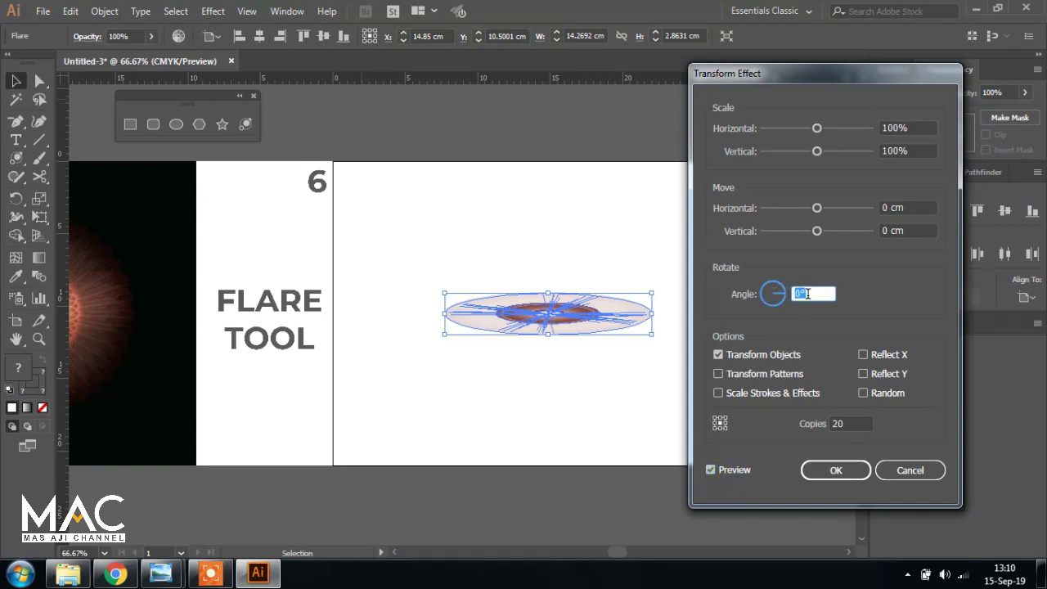
left_click(709, 471)
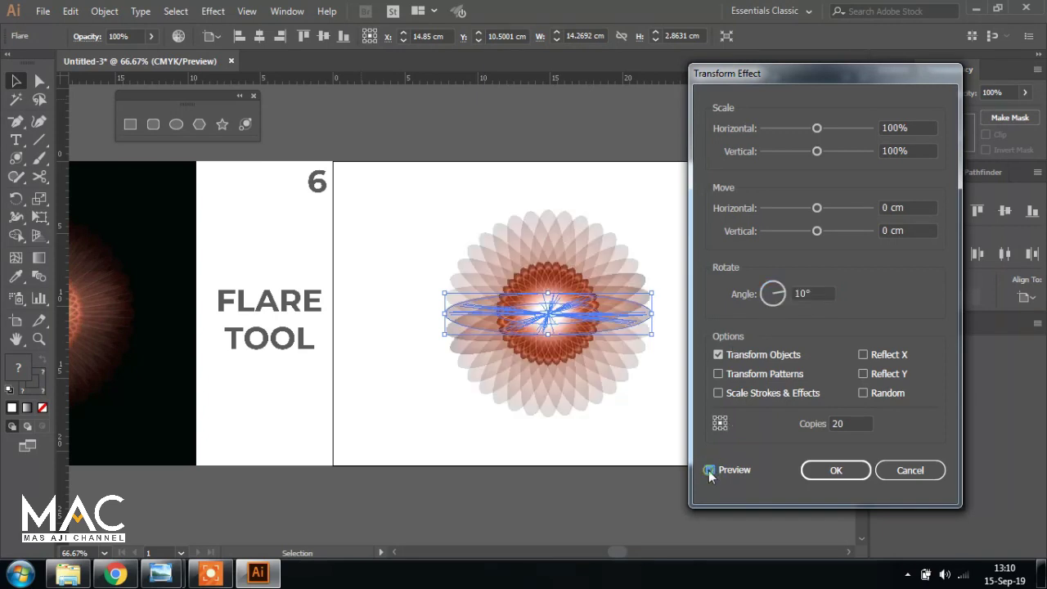
left_click(836, 471)
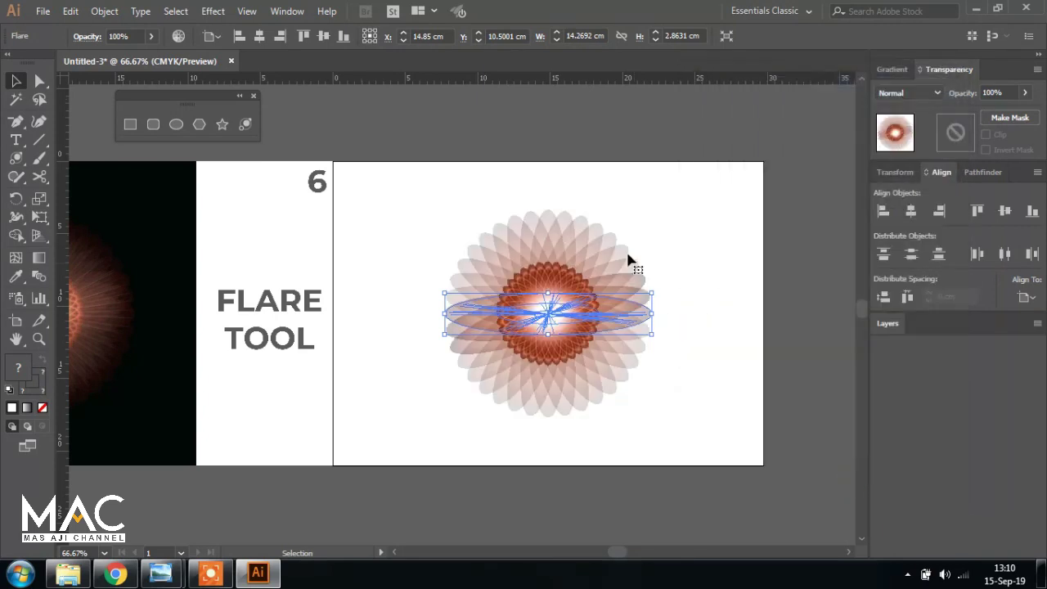
left_click(699, 189)
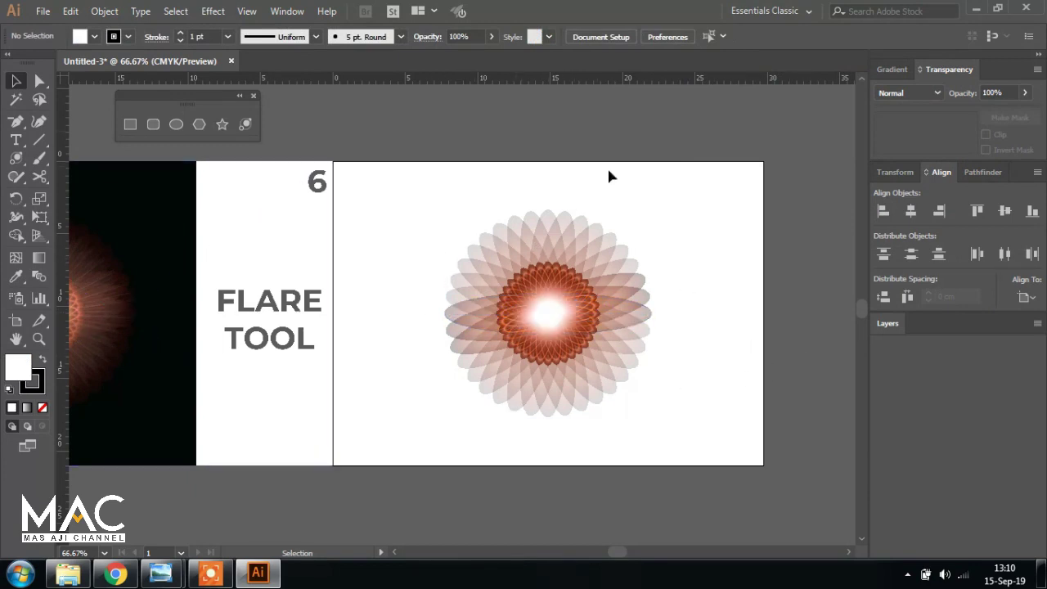
scroll(213, 360, "left", 5)
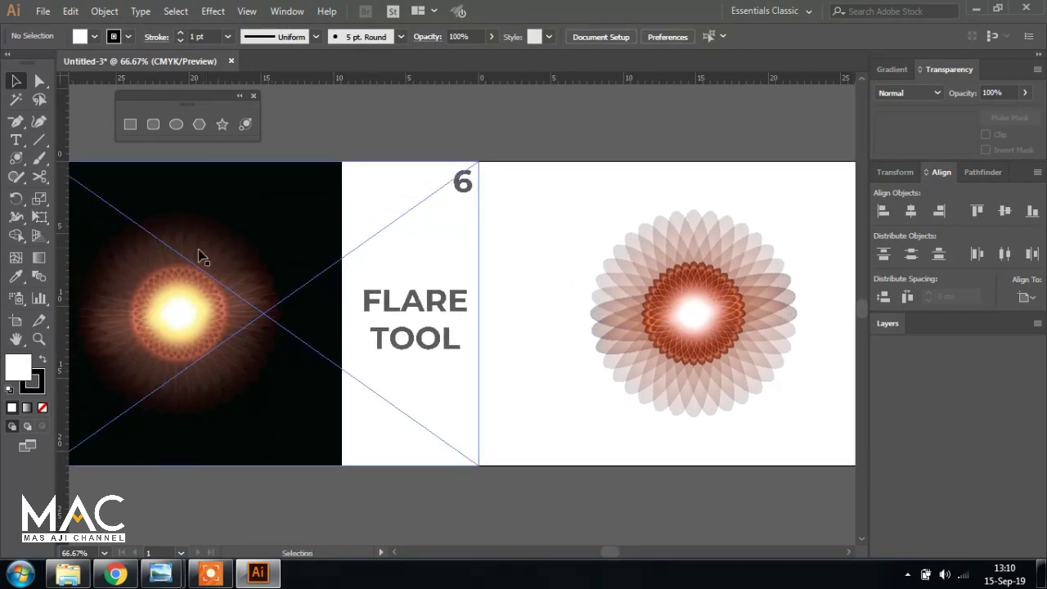
scroll(270, 322, "right", 2)
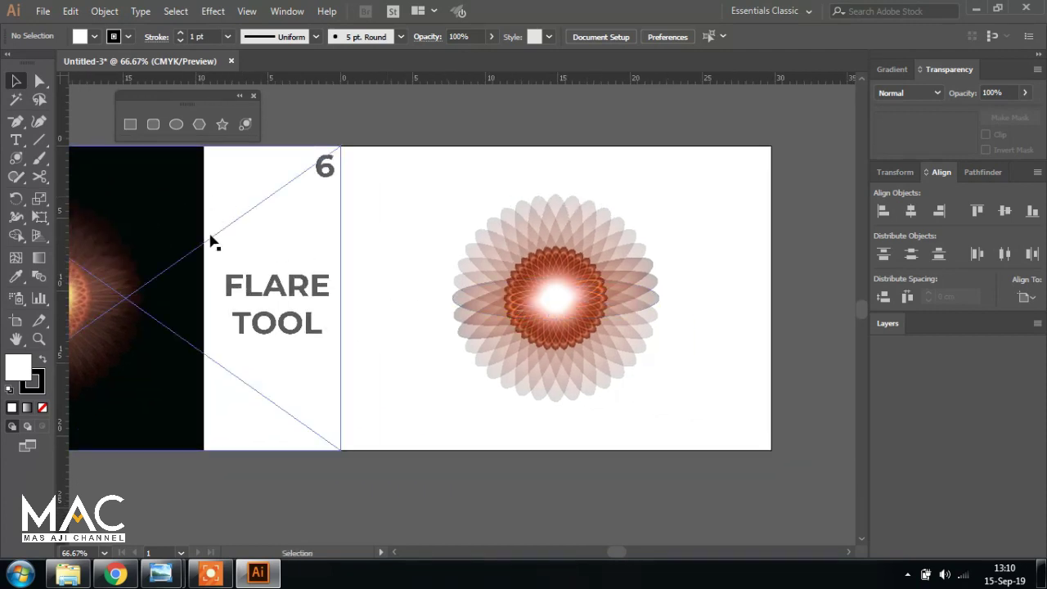
left_click_drag(203, 247, 212, 257)
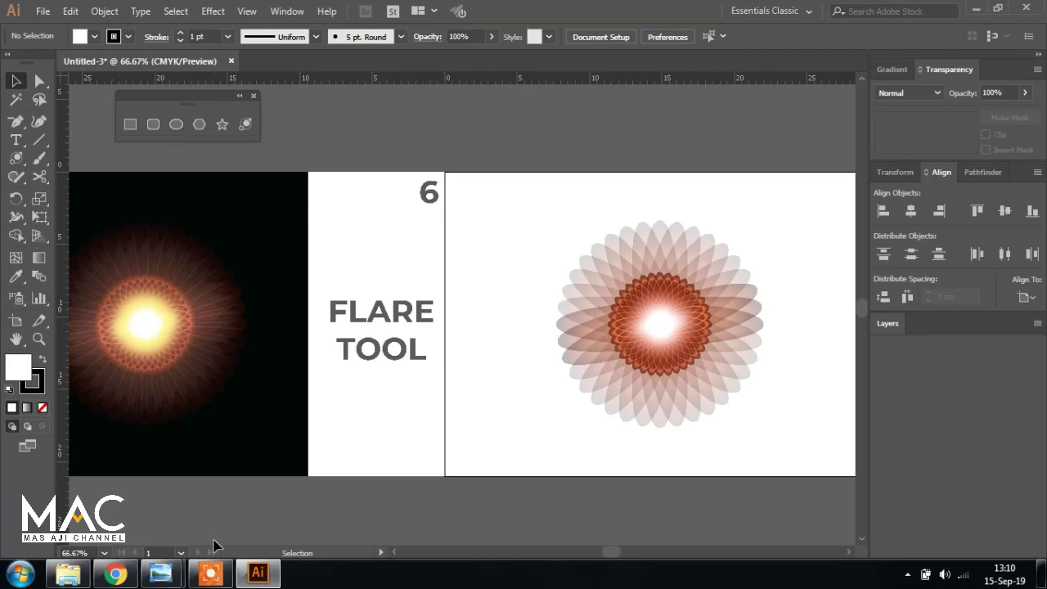
mouse_move(161, 572)
left_click(98, 490)
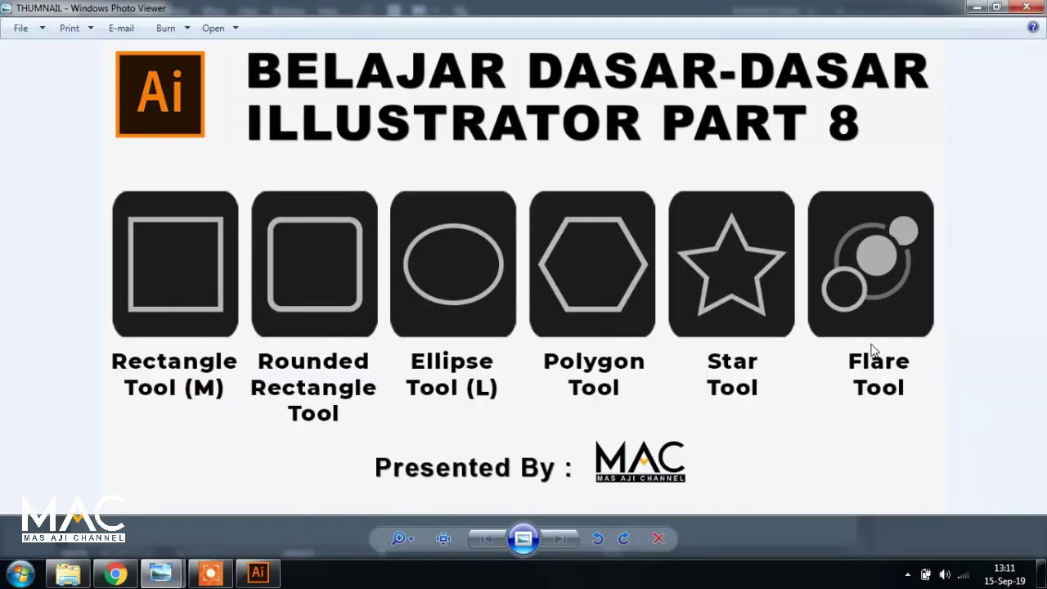
left_click(977, 7)
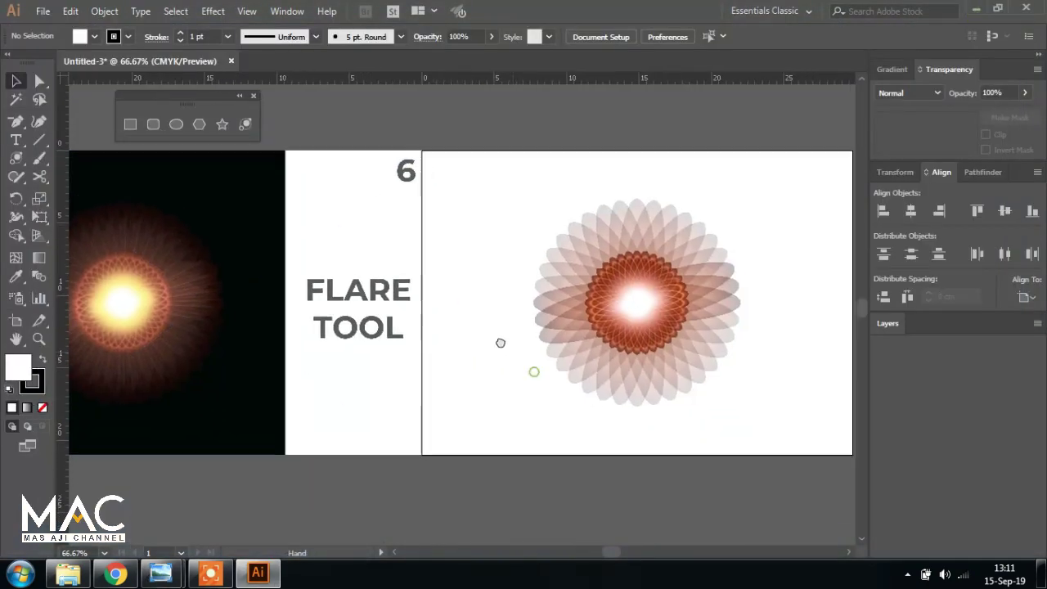
scroll(439, 365, "up", 1)
scroll(461, 369, "left", 3)
scroll(283, 319, "left", 2)
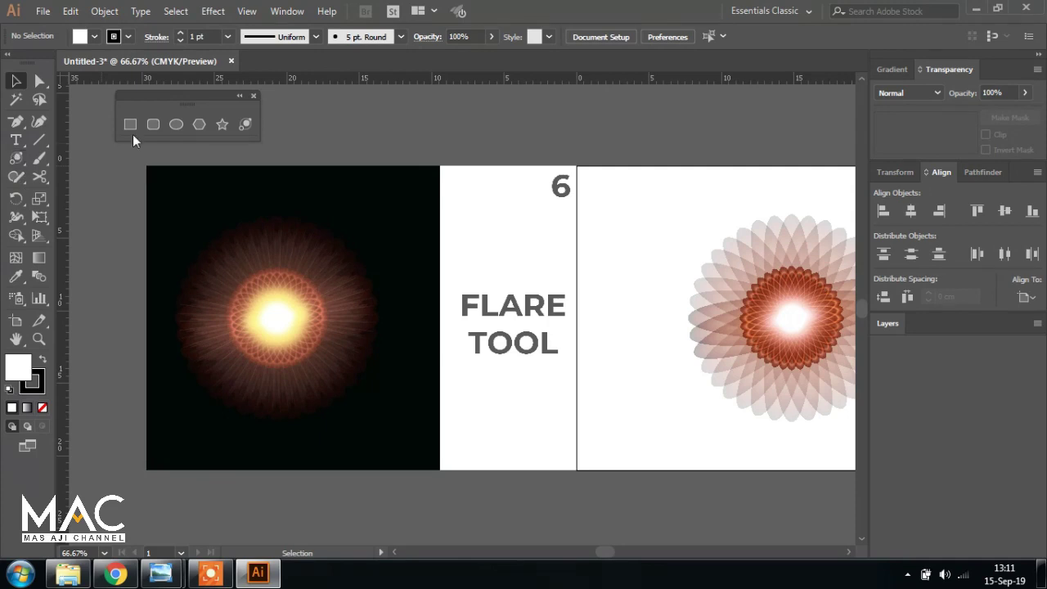
scroll(523, 253, "right", 2)
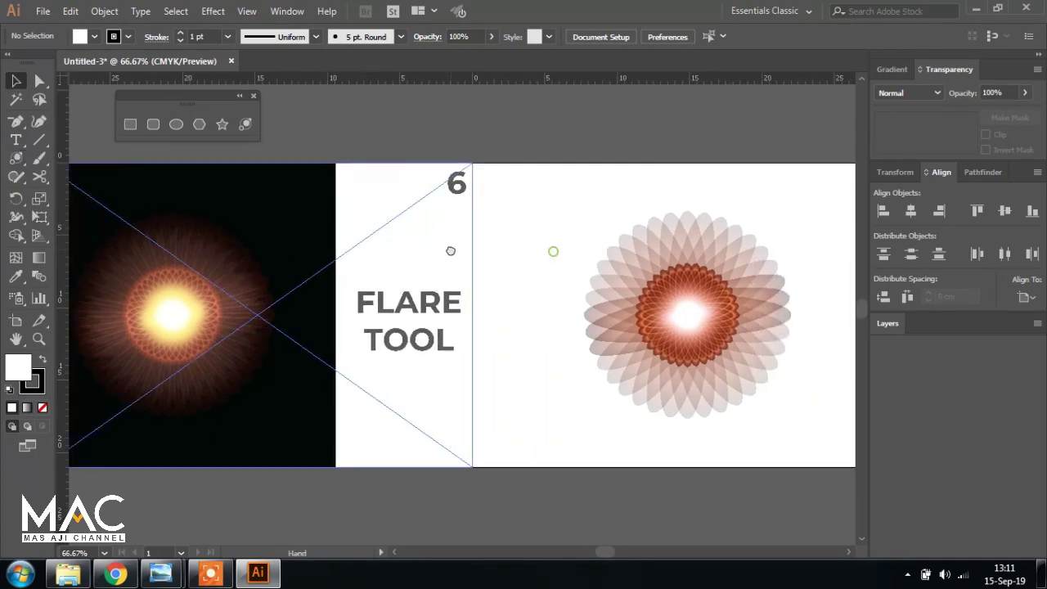
left_click_drag(507, 302, 507, 281)
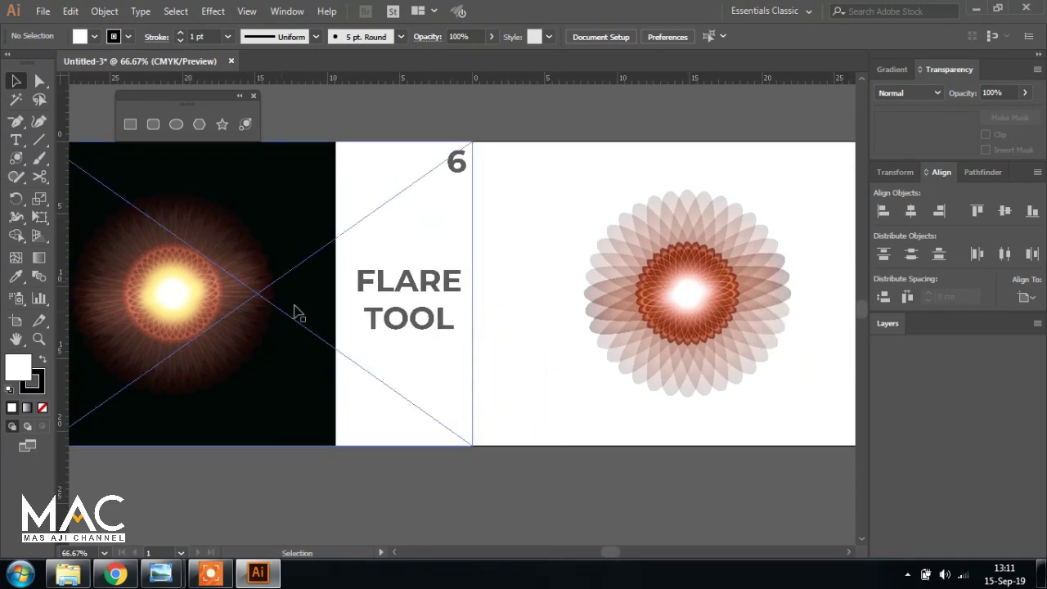